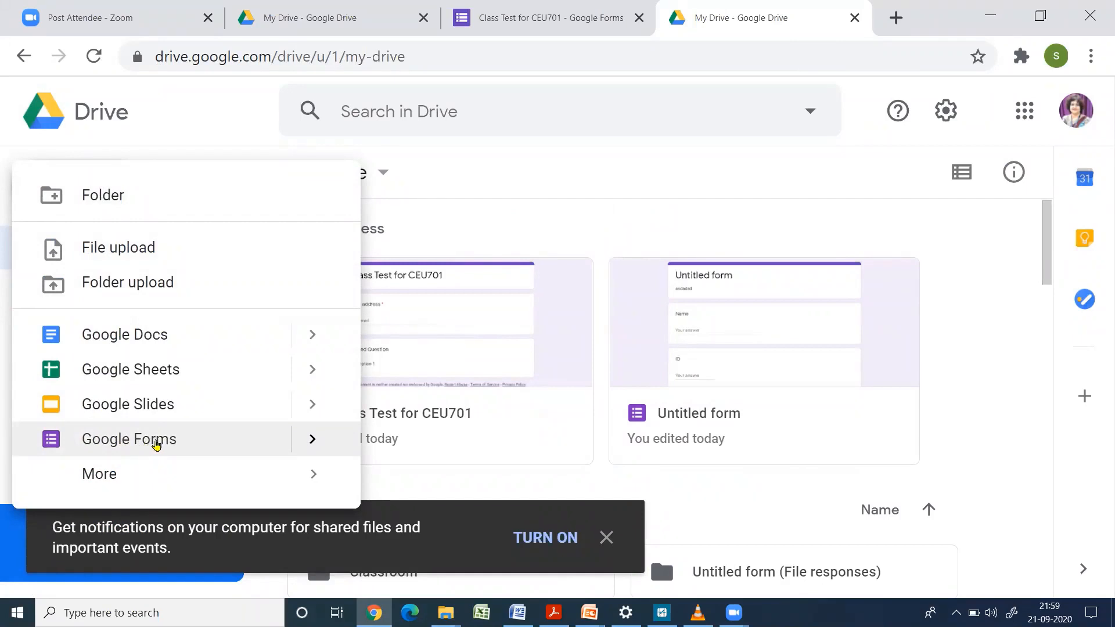
Create a blank Google Form, title it "Class Test for CEU701" and apply the same name to the form file
click(155, 443)
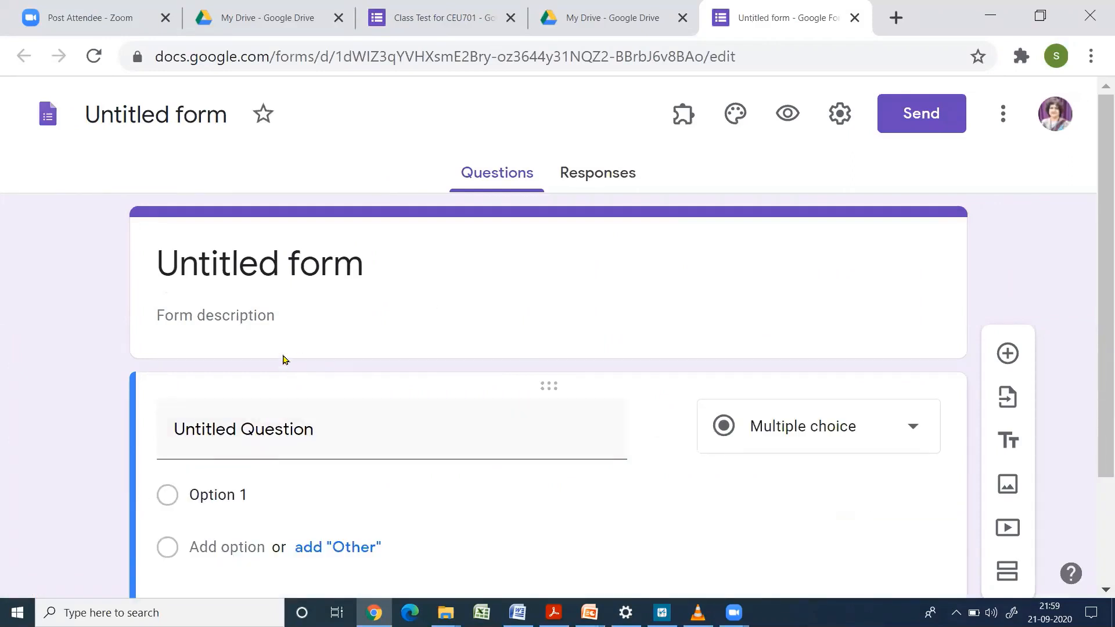
click(187, 264)
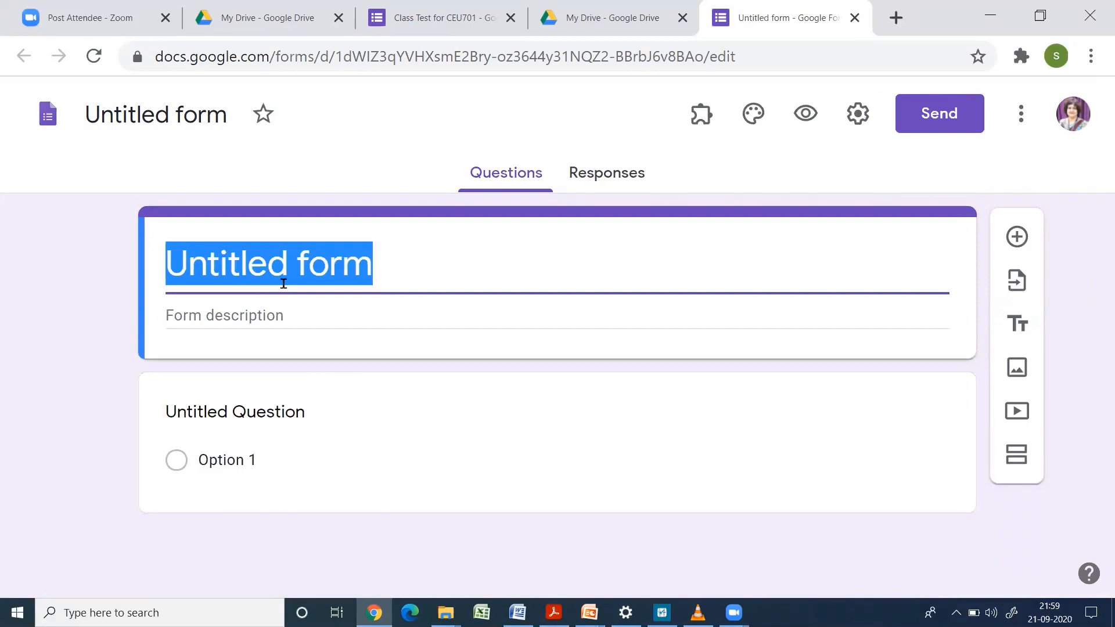
text(Class )
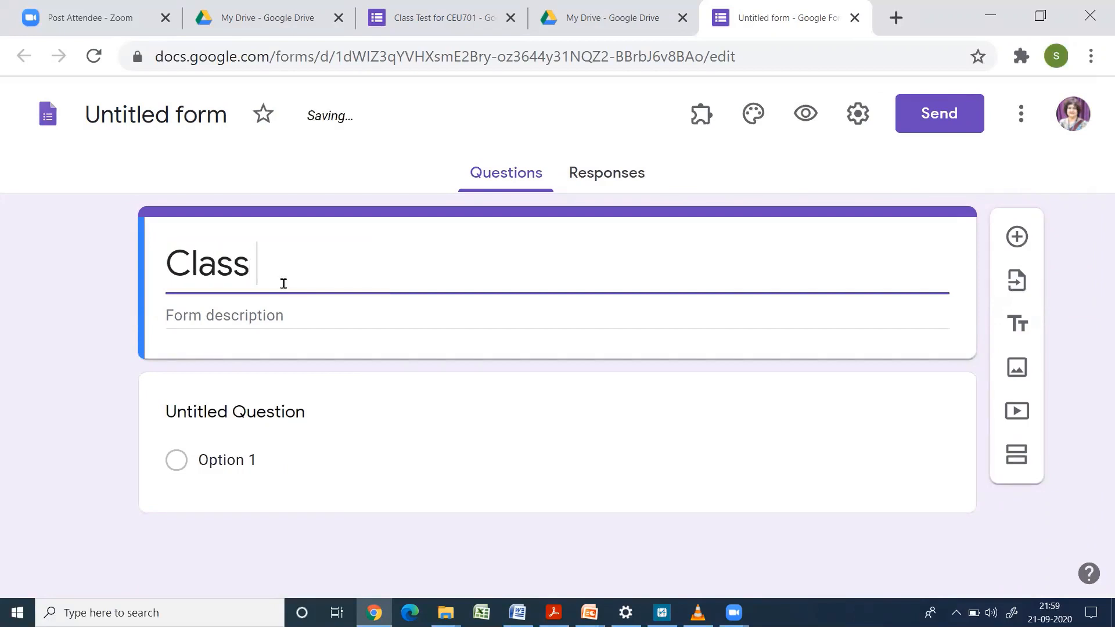
text(Test )
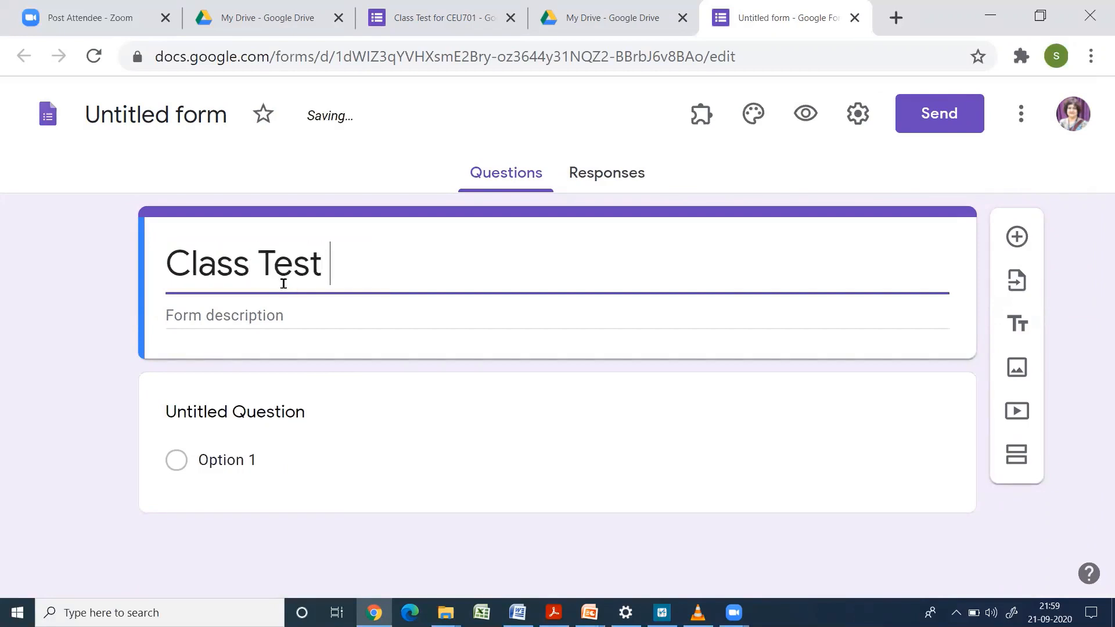
text(for CEU701)
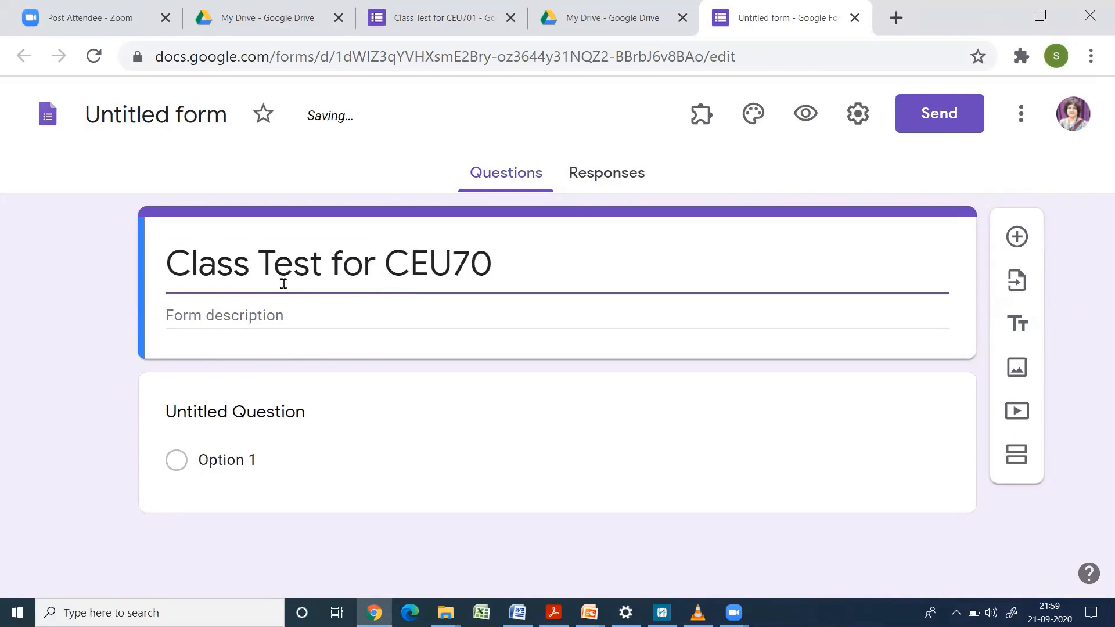
click(278, 269)
click(186, 114)
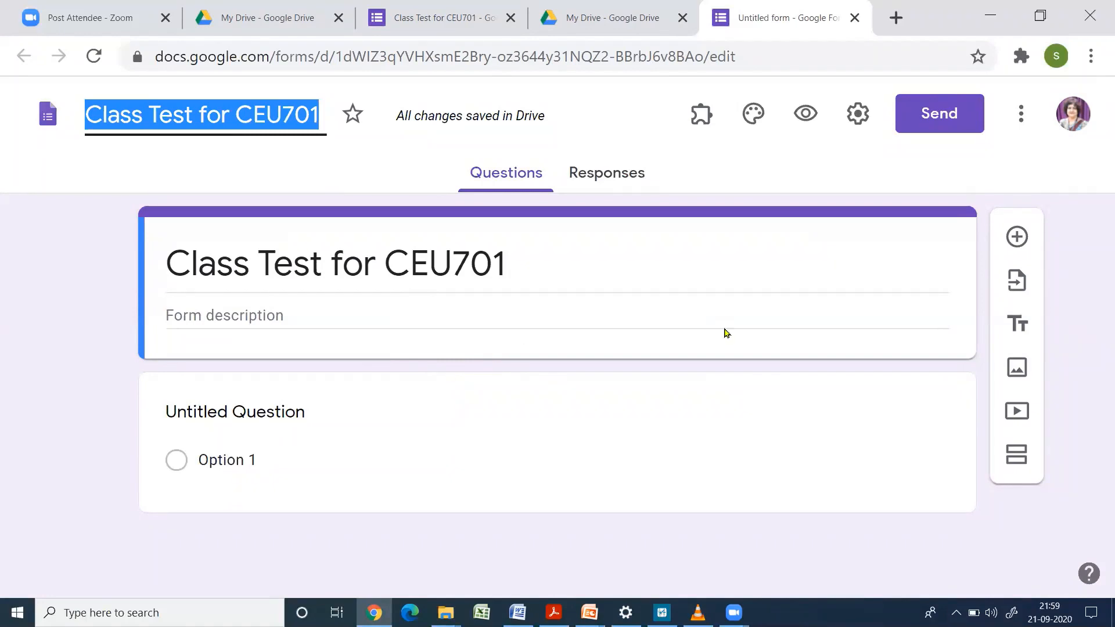
Make the form a quiz, switching grade release to manual review and back to immediately after each submission
click(860, 119)
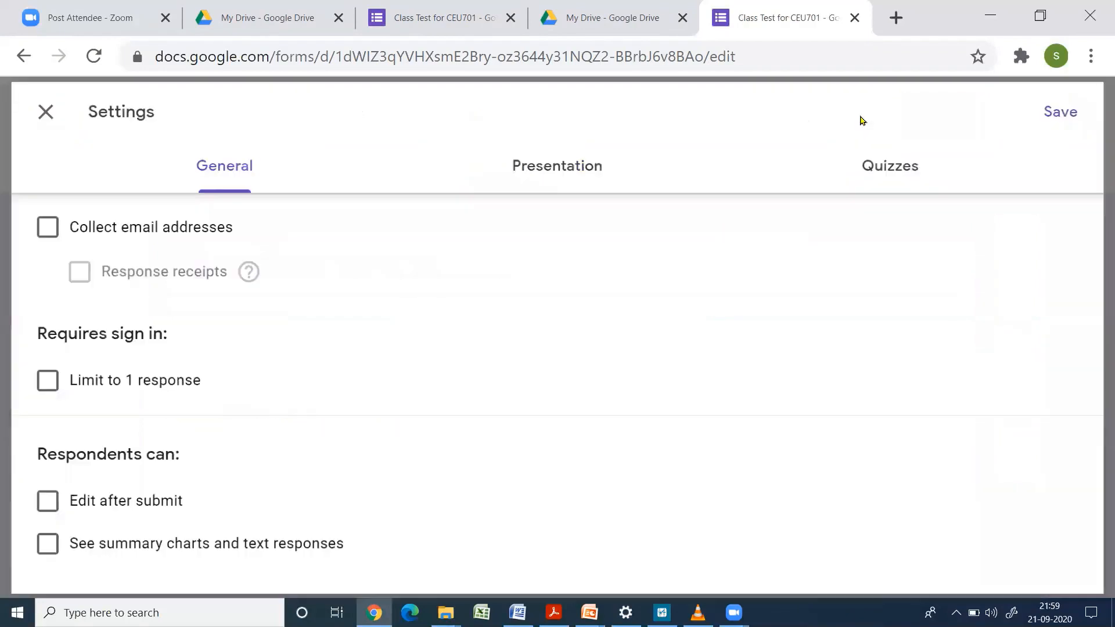
click(901, 168)
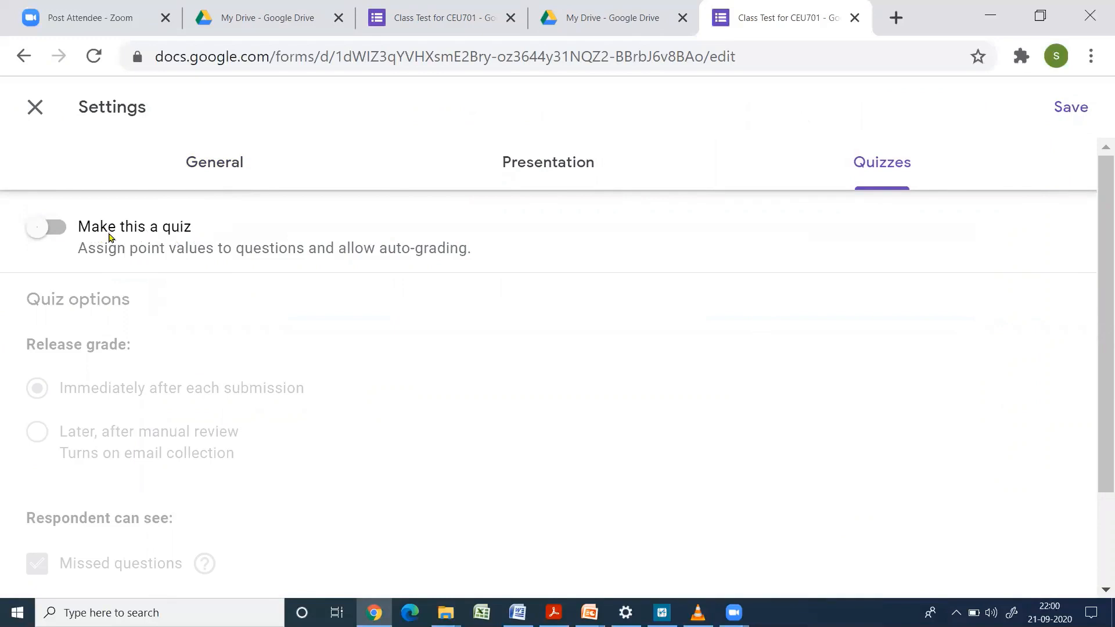
click(62, 231)
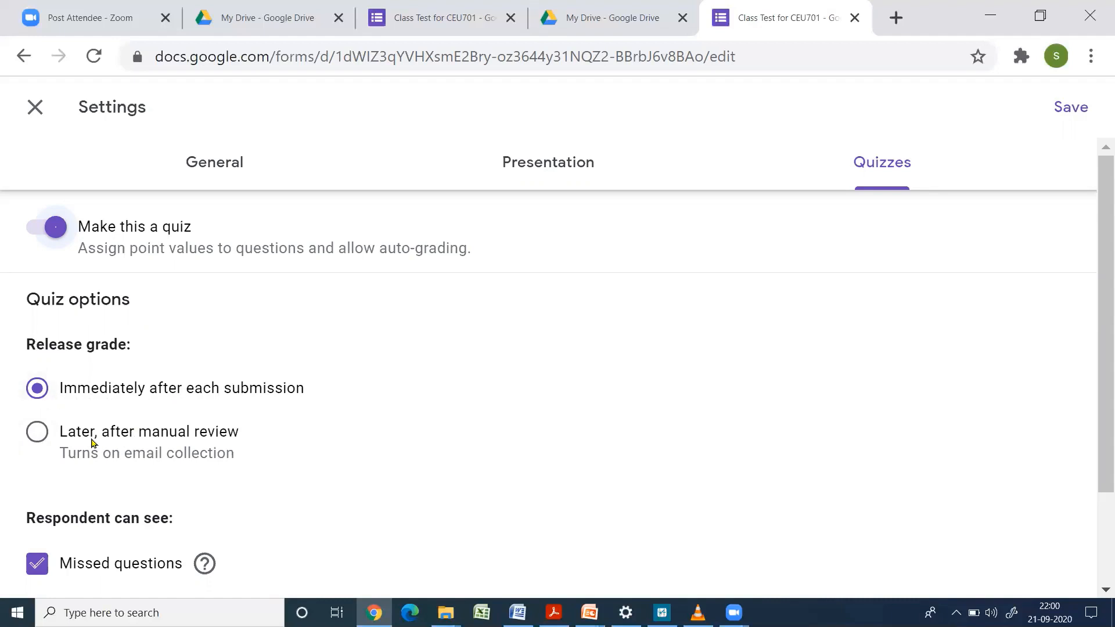
click(58, 440)
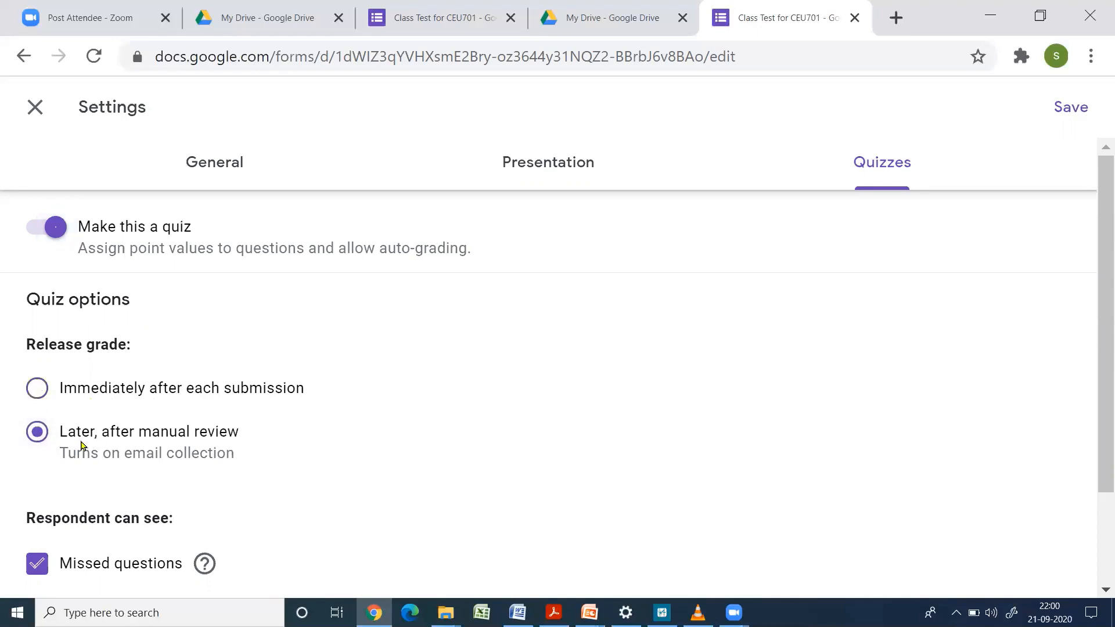
click(39, 392)
scroll(293, 462, down, 2)
scroll(316, 428, up, 2)
Limit respondents to 1 response, enable shuffled question order and save the form settings
click(220, 167)
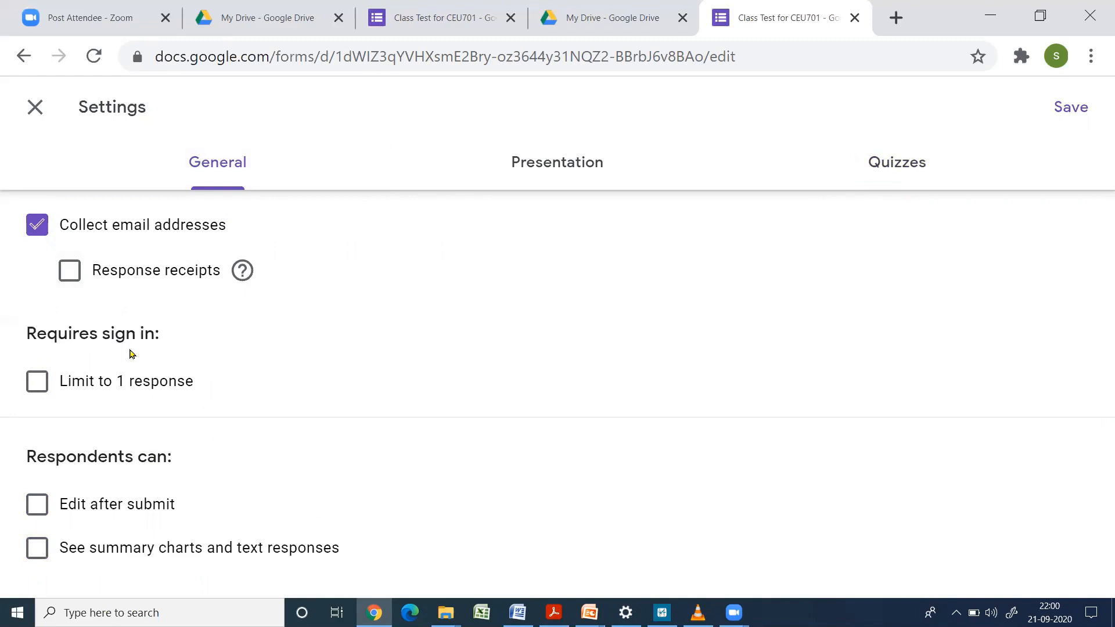
click(35, 386)
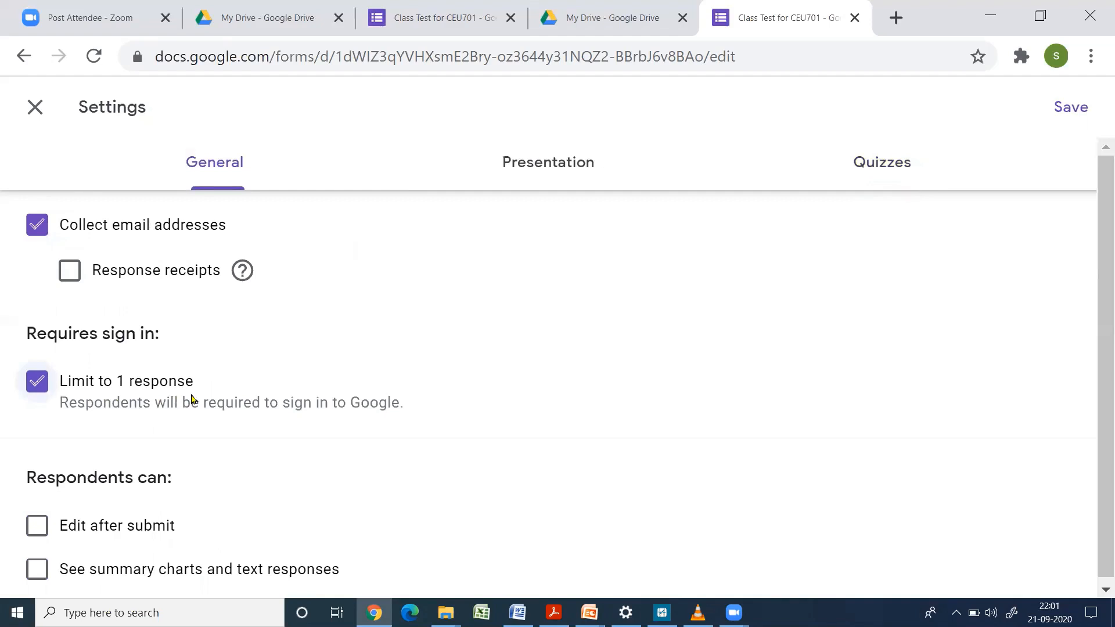
click(544, 172)
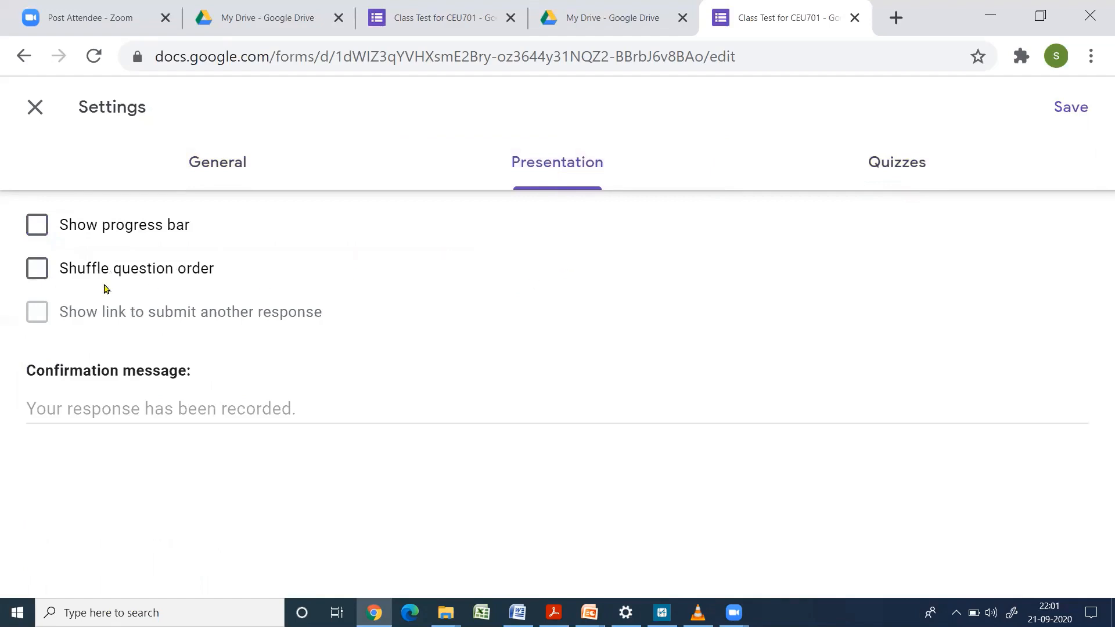
click(38, 274)
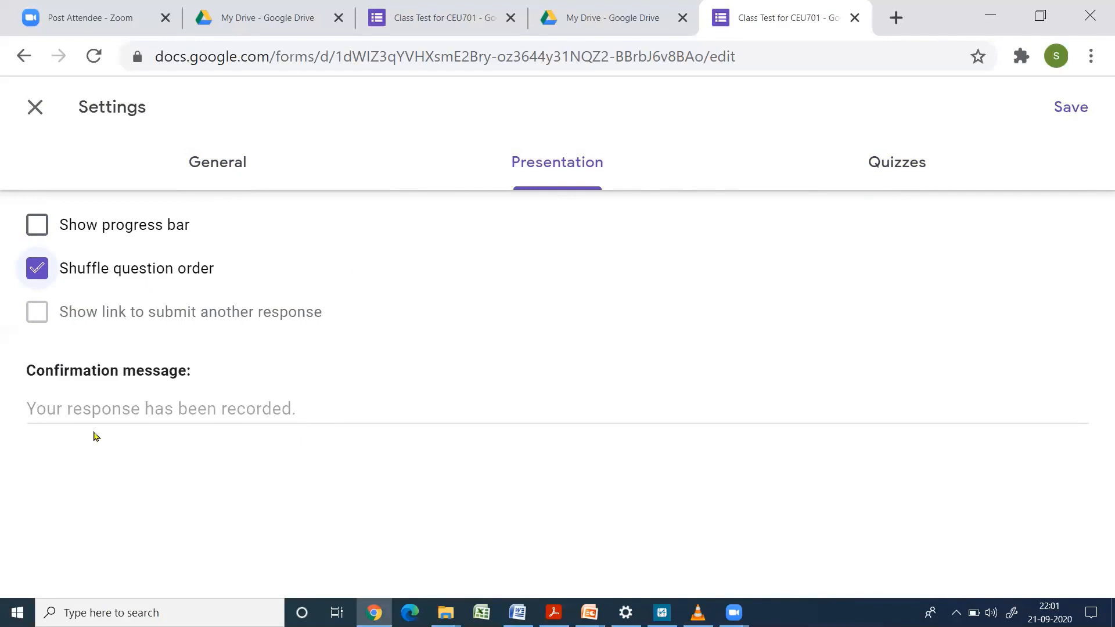
click(1068, 111)
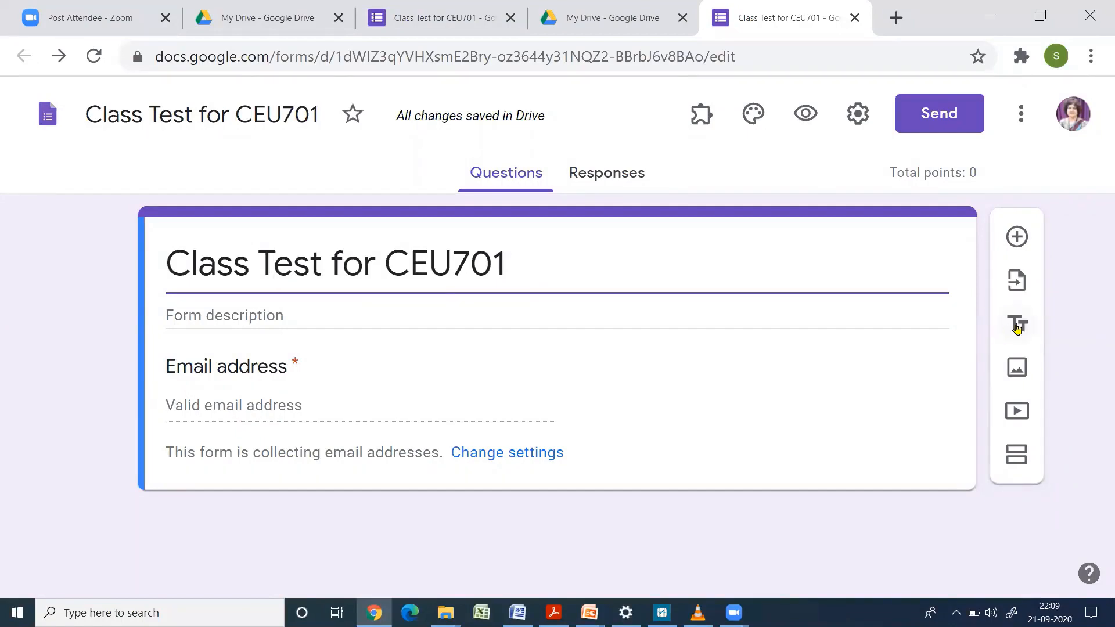
Add a title and description block and a blank question to the form, and look through the available question types
click(1017, 328)
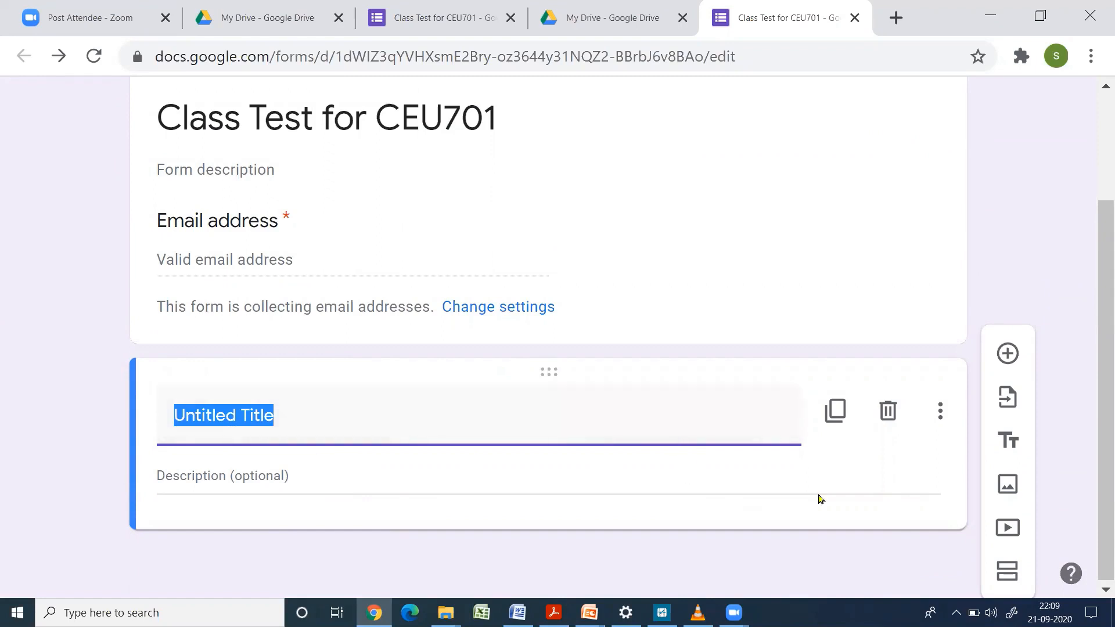
click(1008, 356)
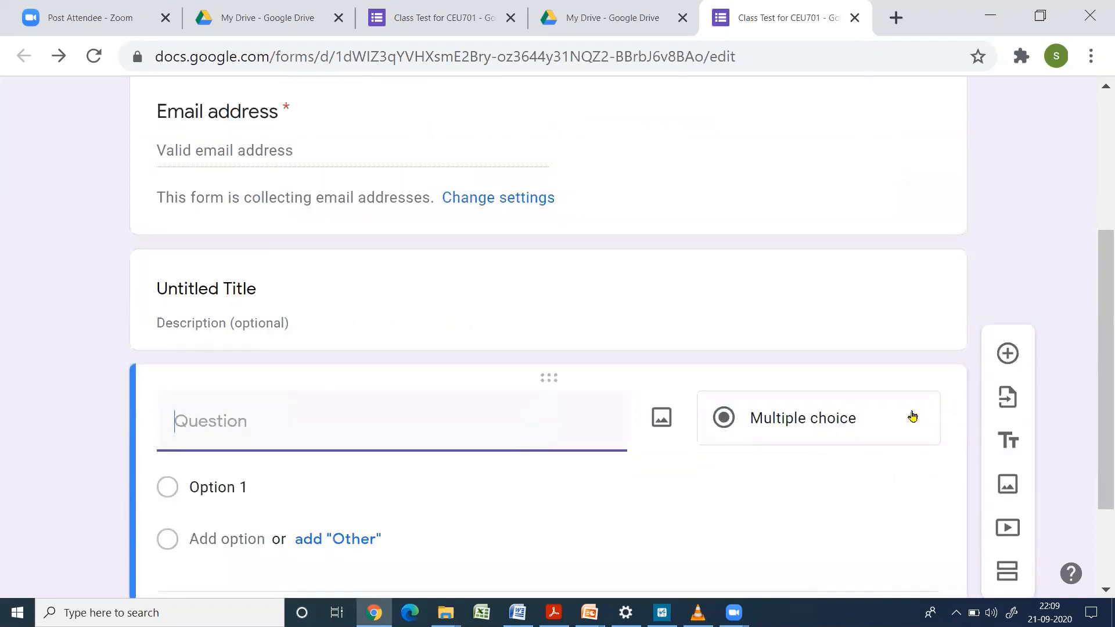
click(913, 416)
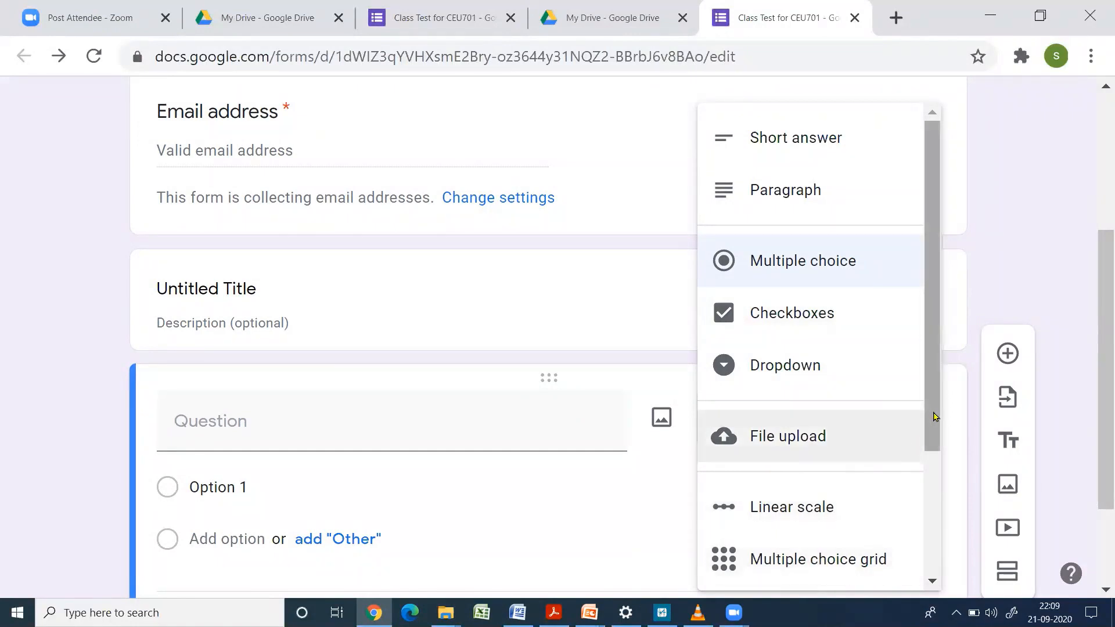
scroll(935, 459, down, 3)
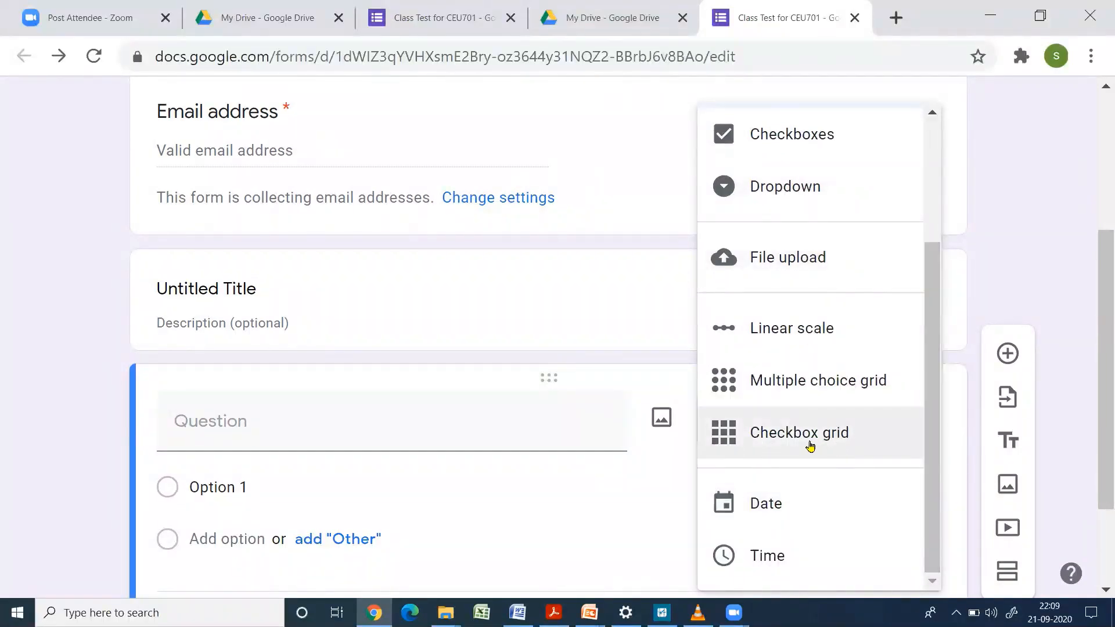
scroll(936, 403, up, 1)
drag(936, 404, 947, 308)
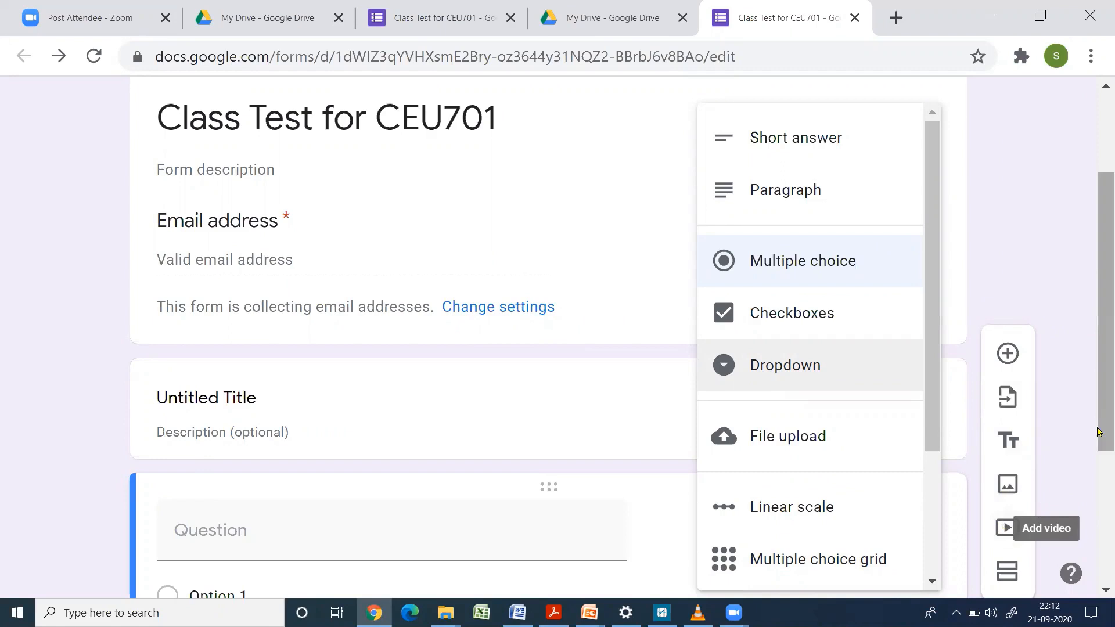
drag(1101, 417, 1101, 471)
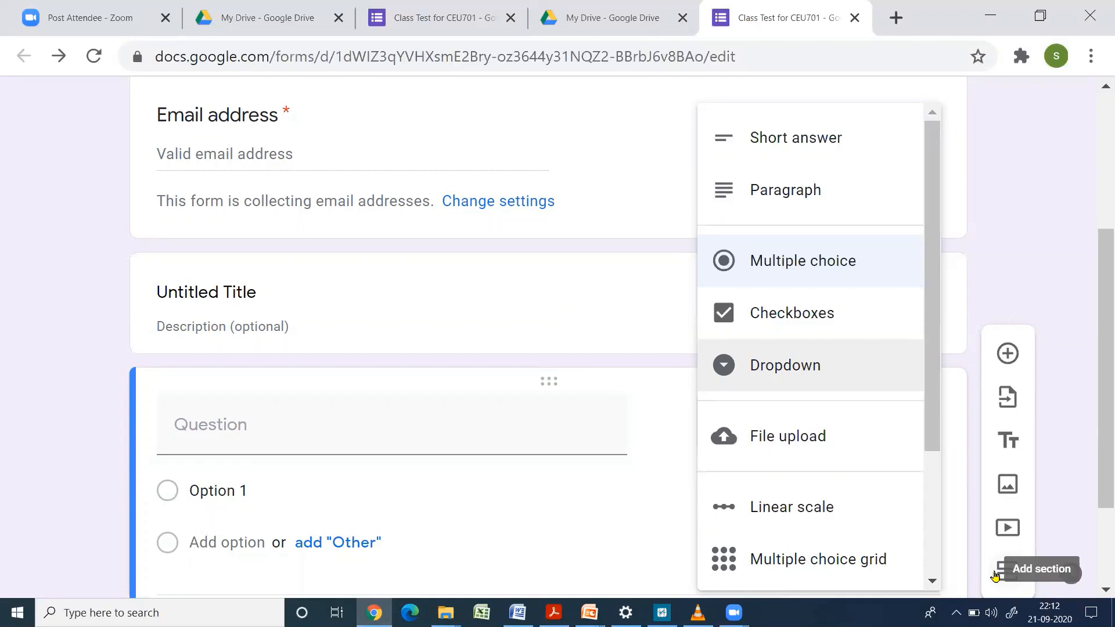
Add a new section after the blank question and review how the form is divided
click(1004, 574)
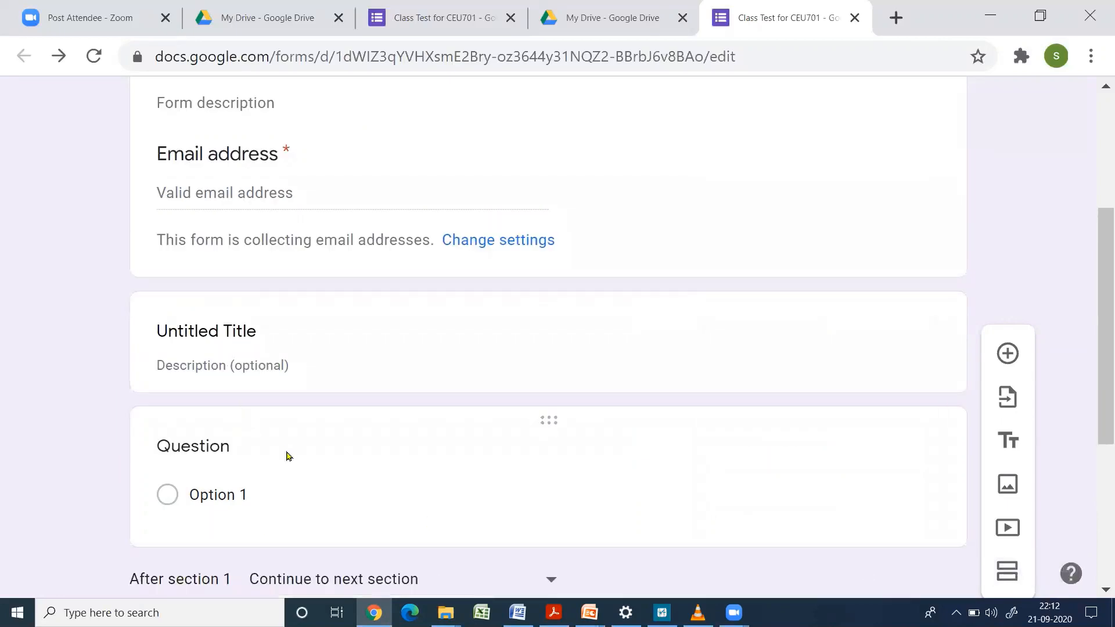
scroll(361, 466, down, 2)
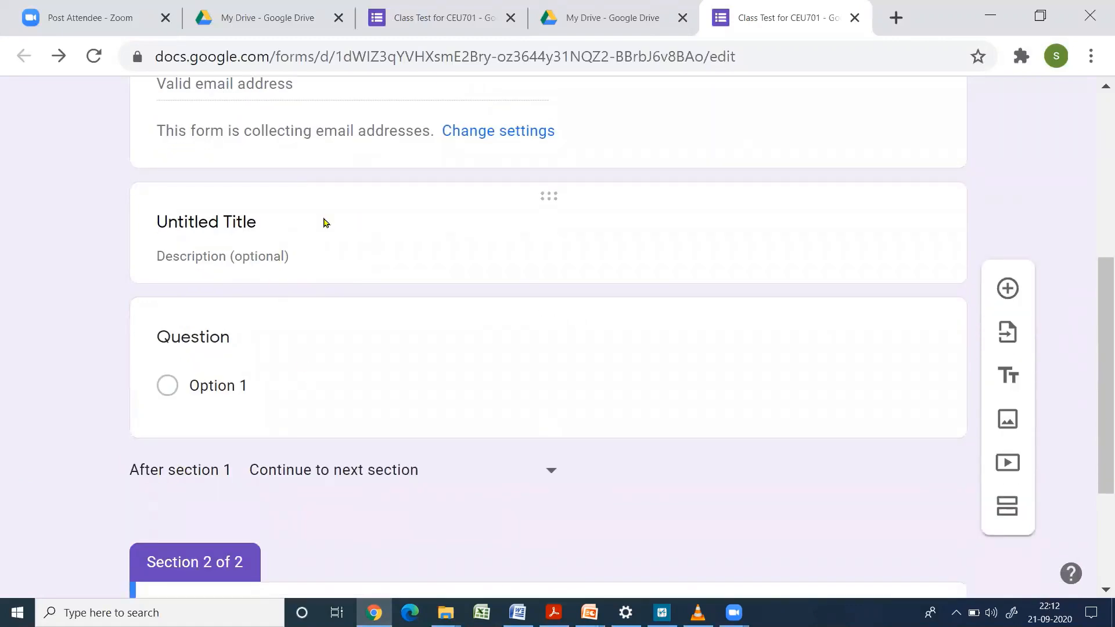
scroll(408, 375, down, 2)
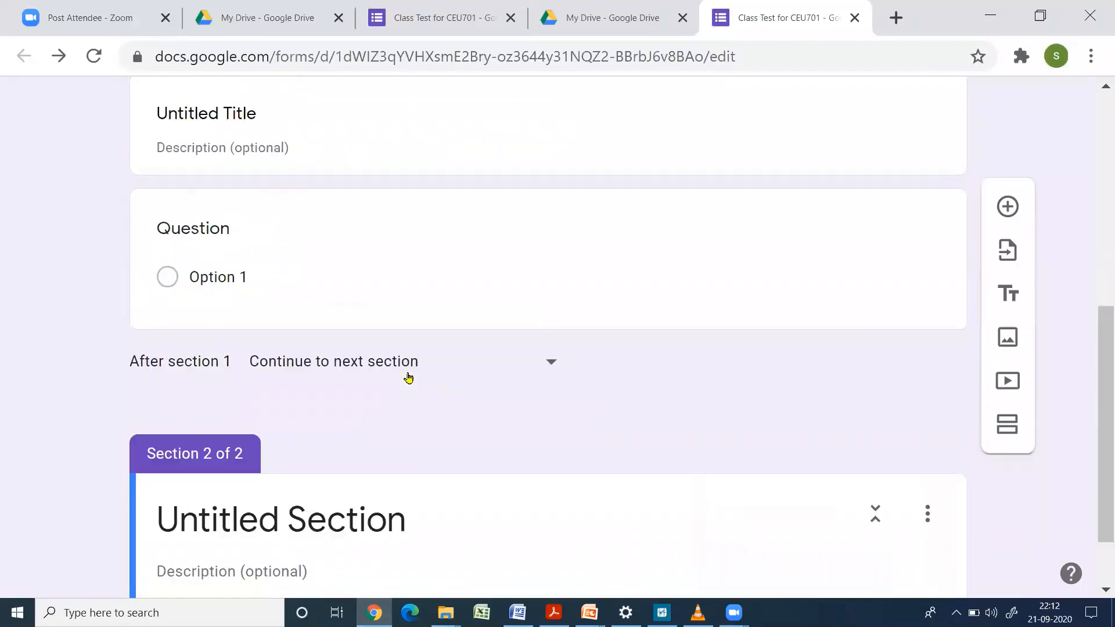
scroll(370, 402, down, 2)
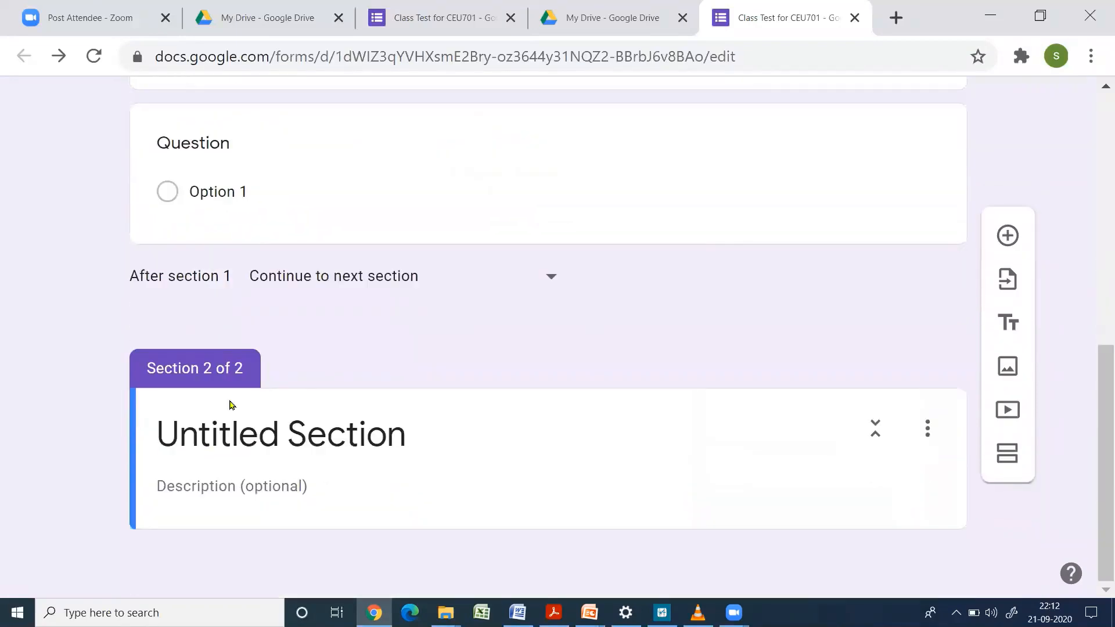
scroll(605, 424, up, 2)
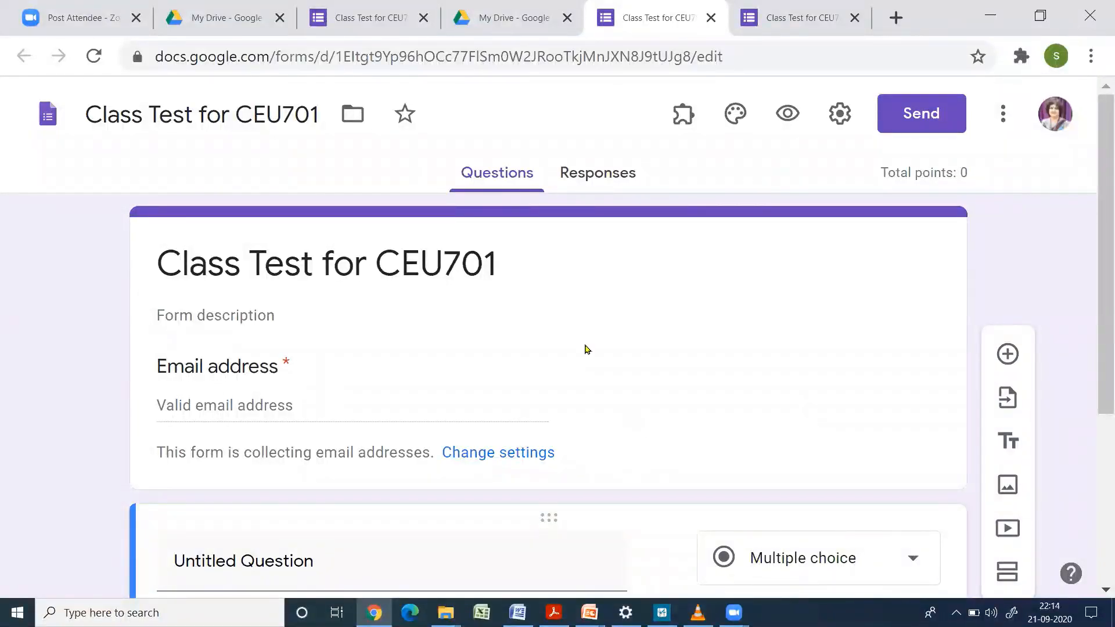
Return to My Drive and open the existing Revision Quiz form for editing
click(522, 19)
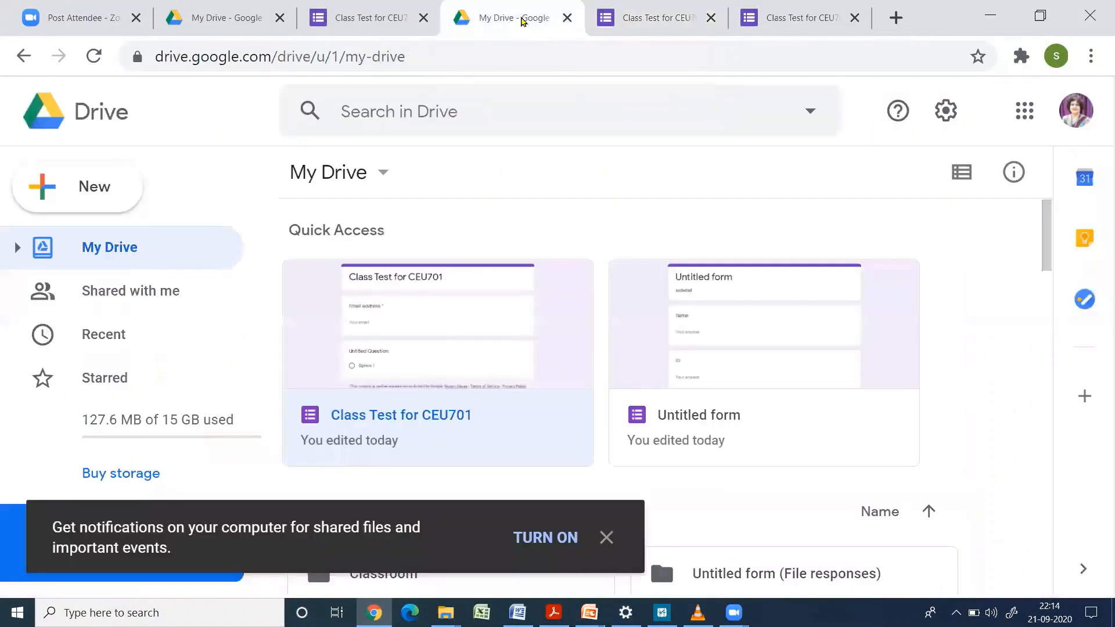
click(662, 19)
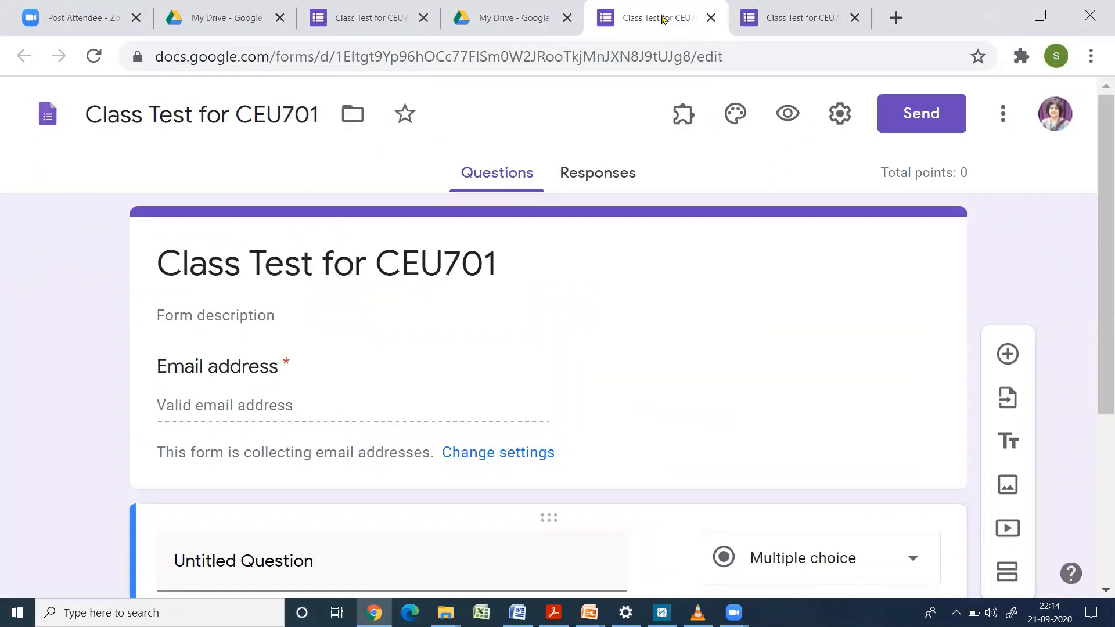
click(510, 23)
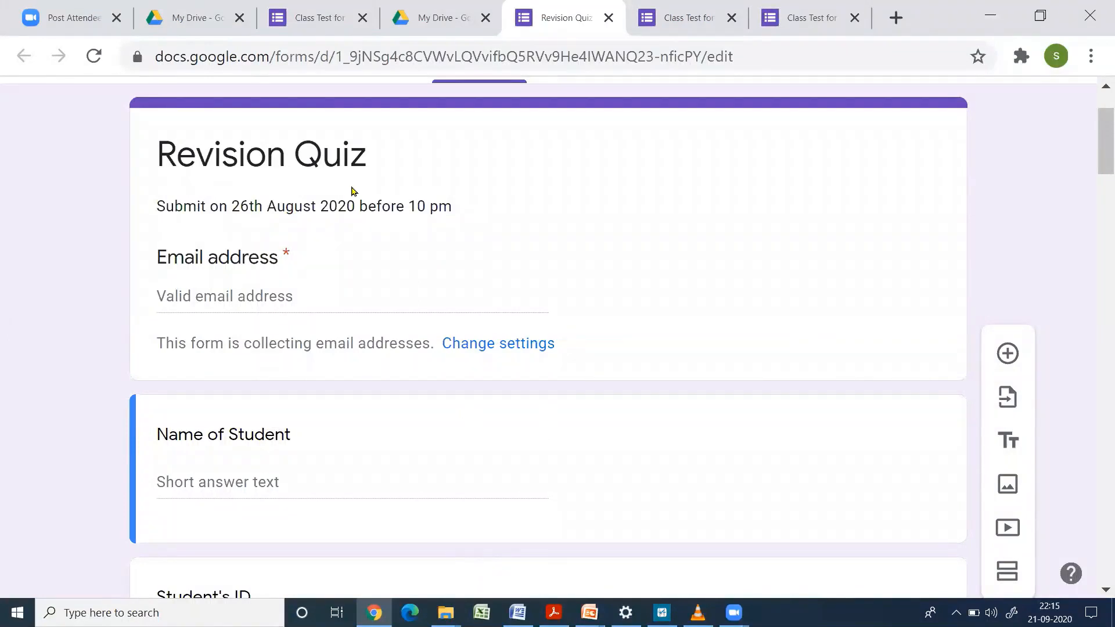
Make the "Name of Student" short-answer question required
scroll(387, 334, down, 2)
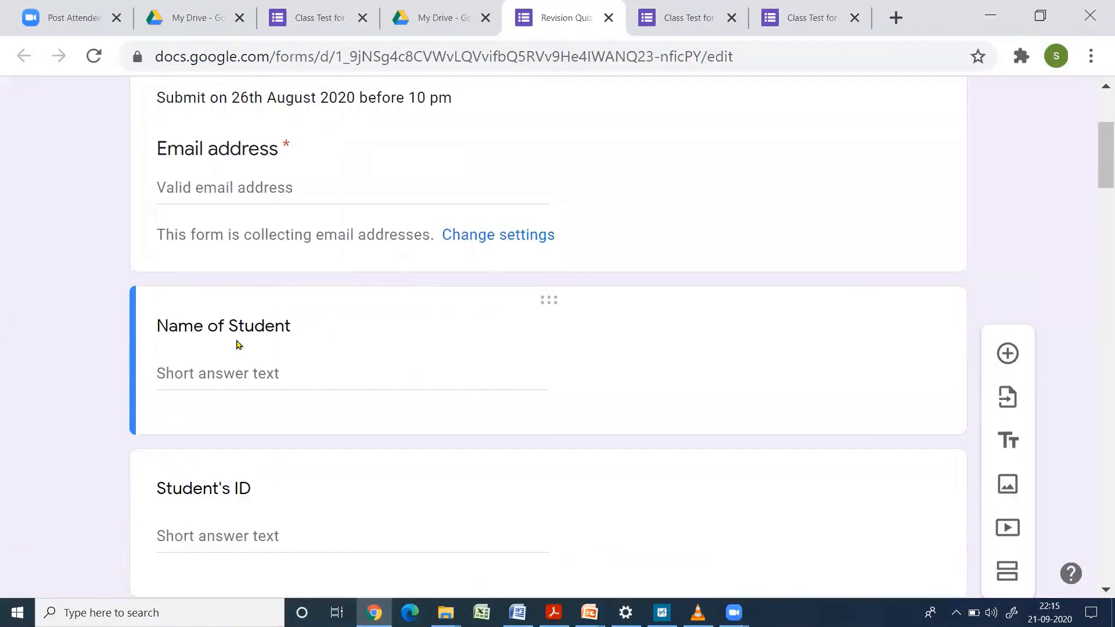
click(401, 341)
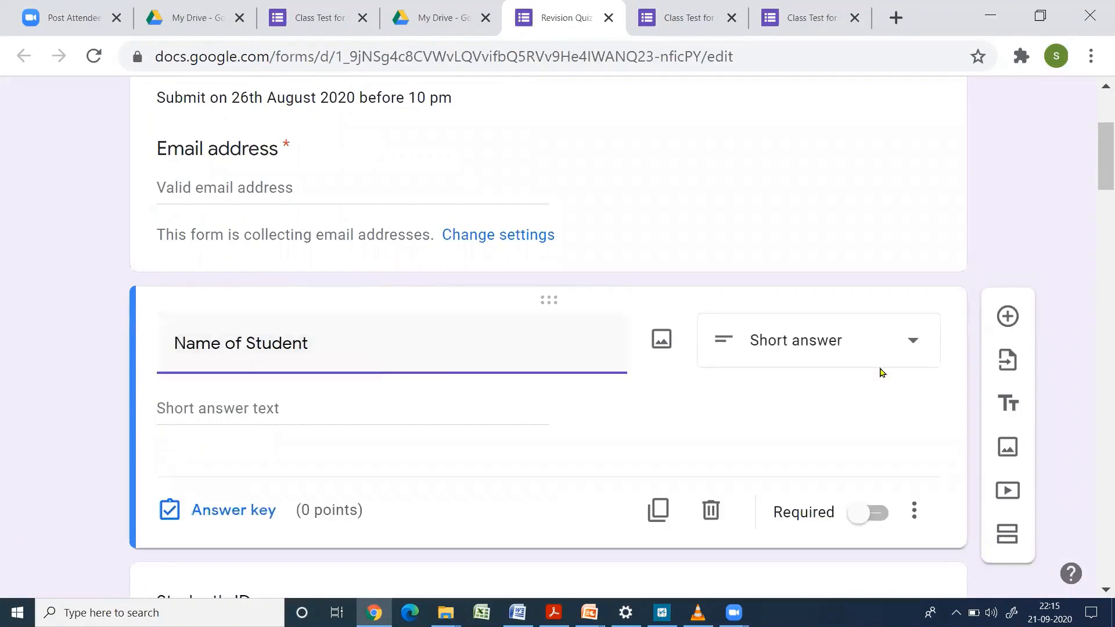
click(179, 354)
click(881, 518)
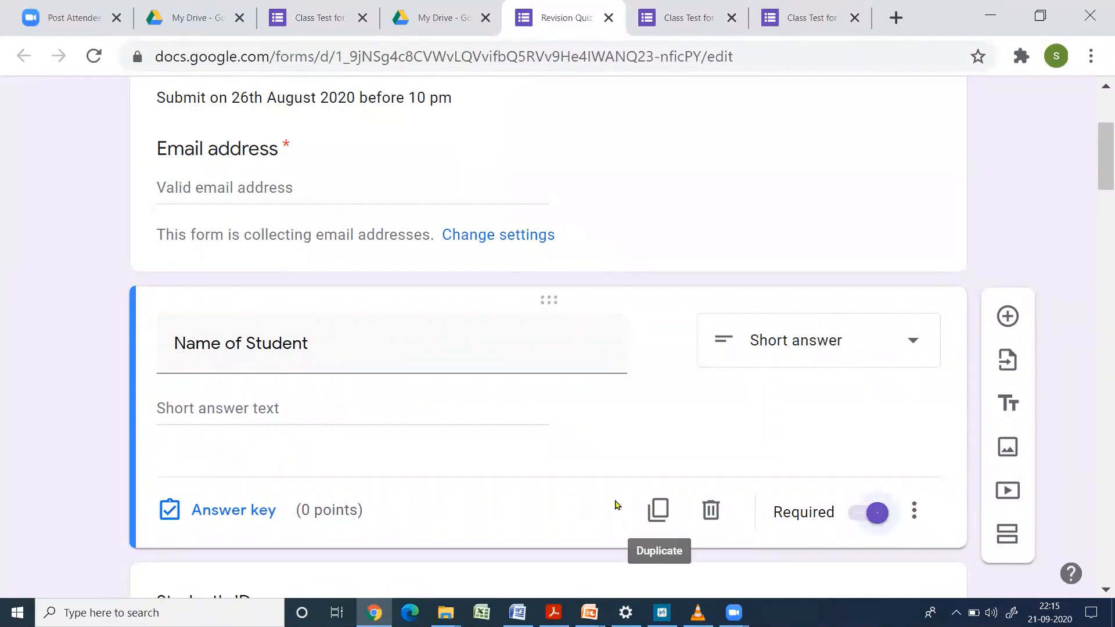
Make the "Student's ID" short-answer question required
scroll(515, 456, down, 4)
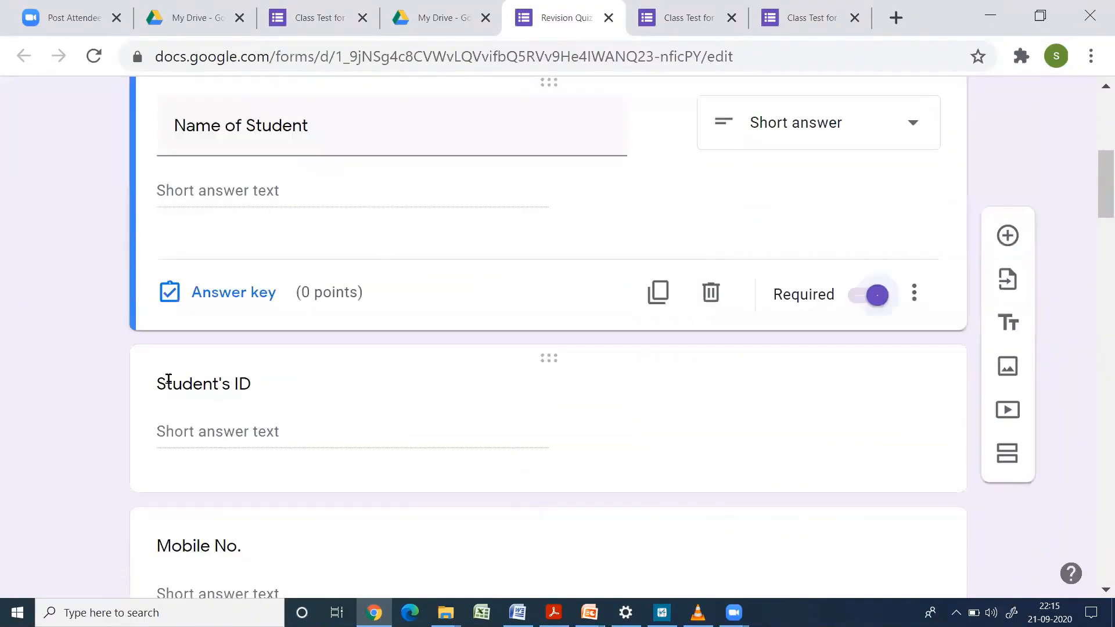
click(460, 428)
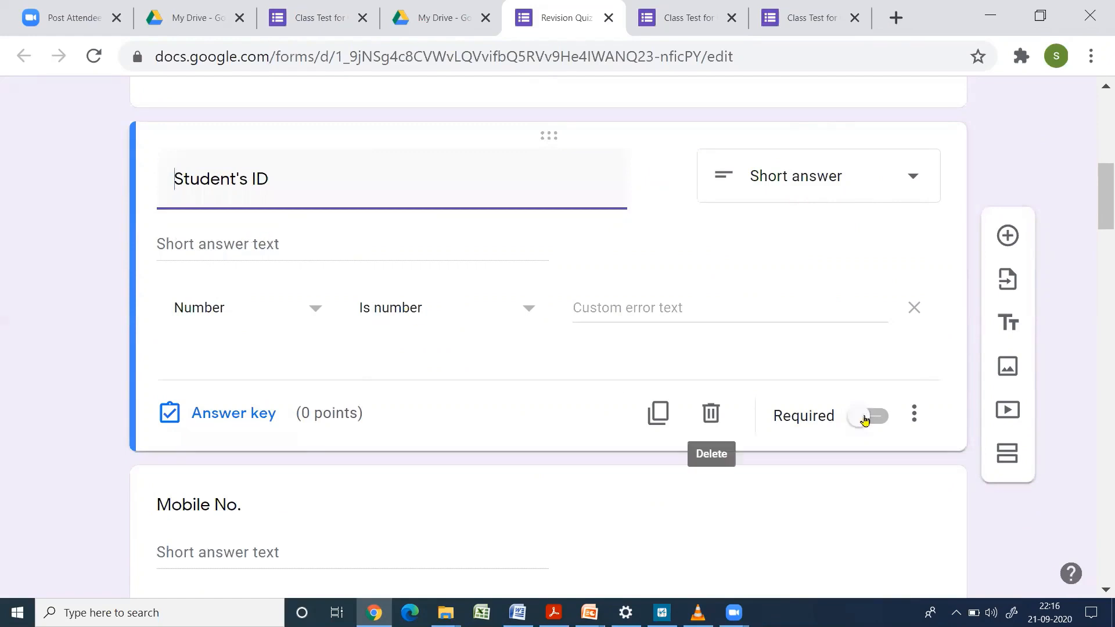
click(887, 422)
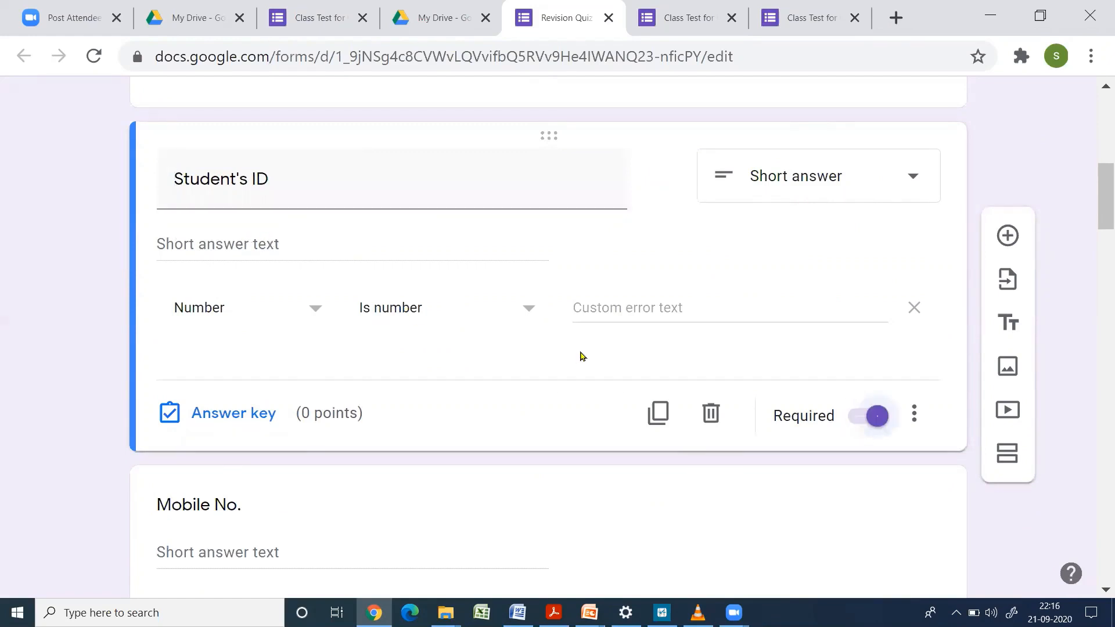
Review the "Student's ID" and "Mobile No." short-answer questions in the Revision Quiz
scroll(581, 355, down, 5)
scroll(567, 360, up, 3)
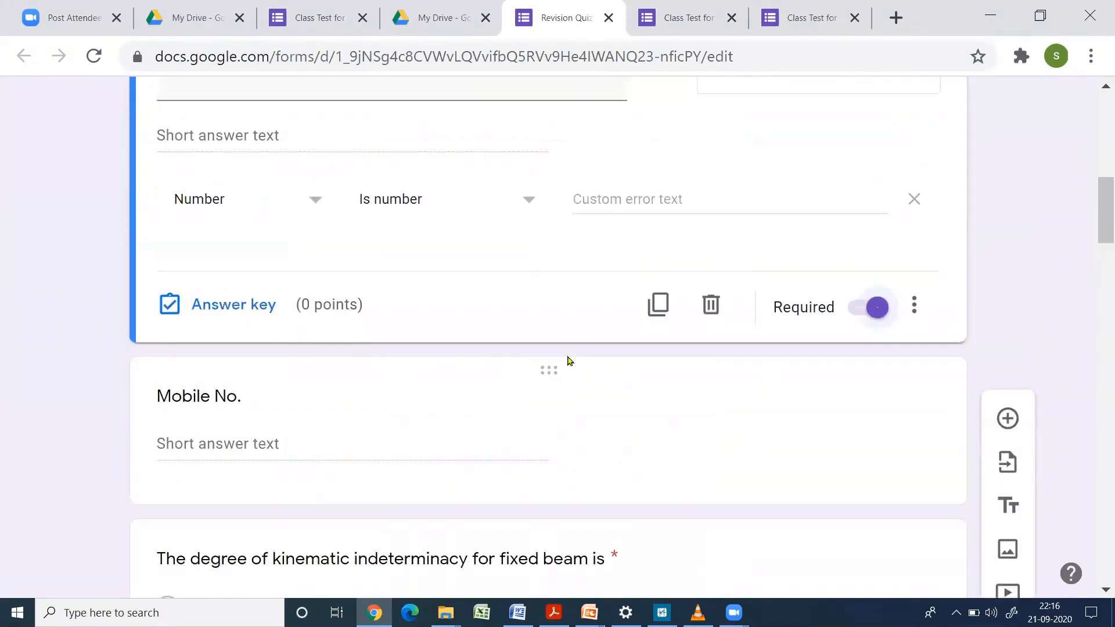
scroll(413, 323, up, 3)
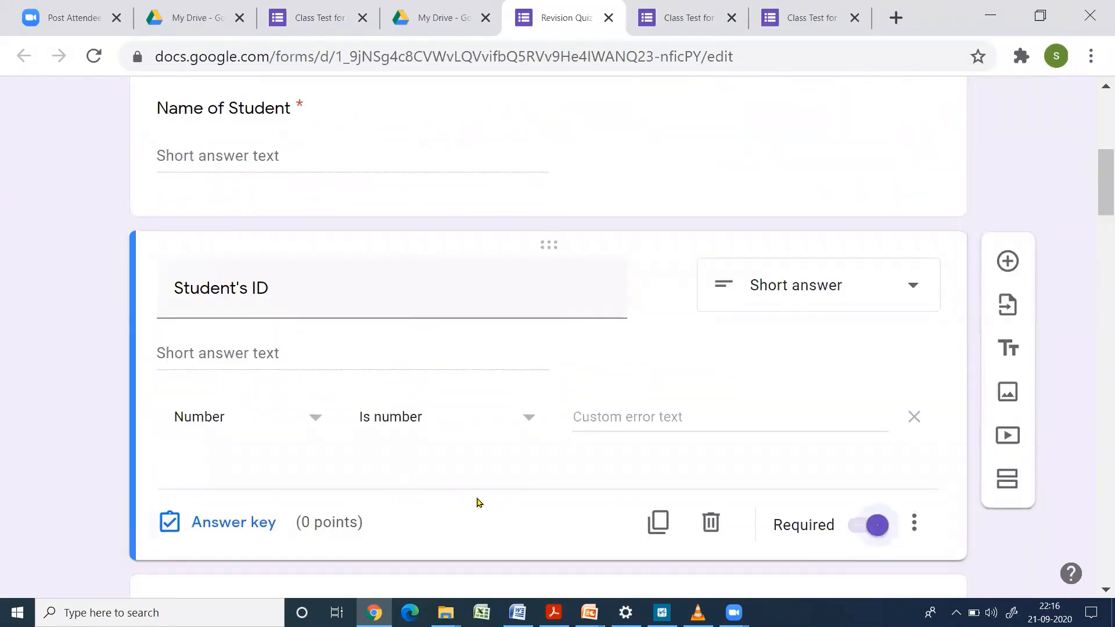
scroll(478, 500, down, 4)
scroll(481, 488, down, 1)
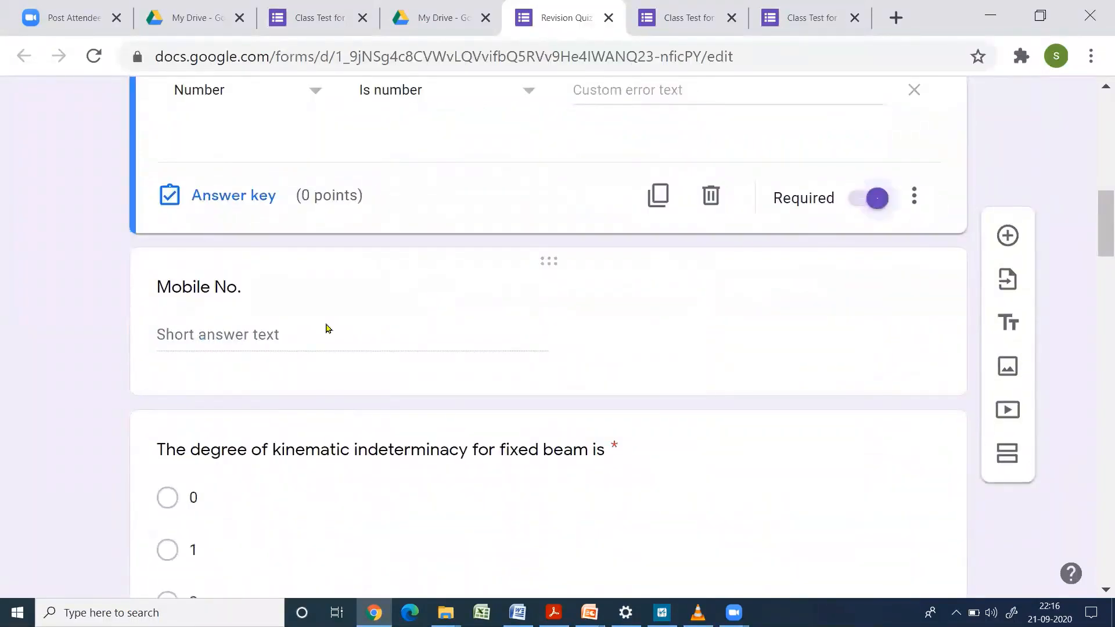
Open the fixed-beam kinematic indeterminacy question and examine its available question types, answer options, marked answer and points
scroll(408, 334, down, 3)
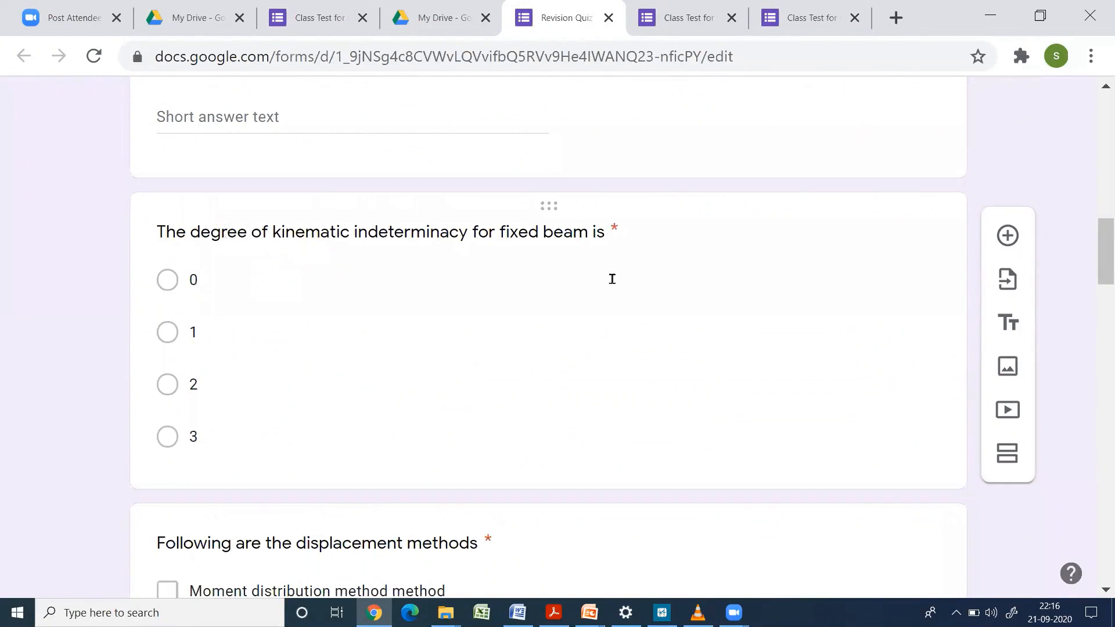
click(612, 278)
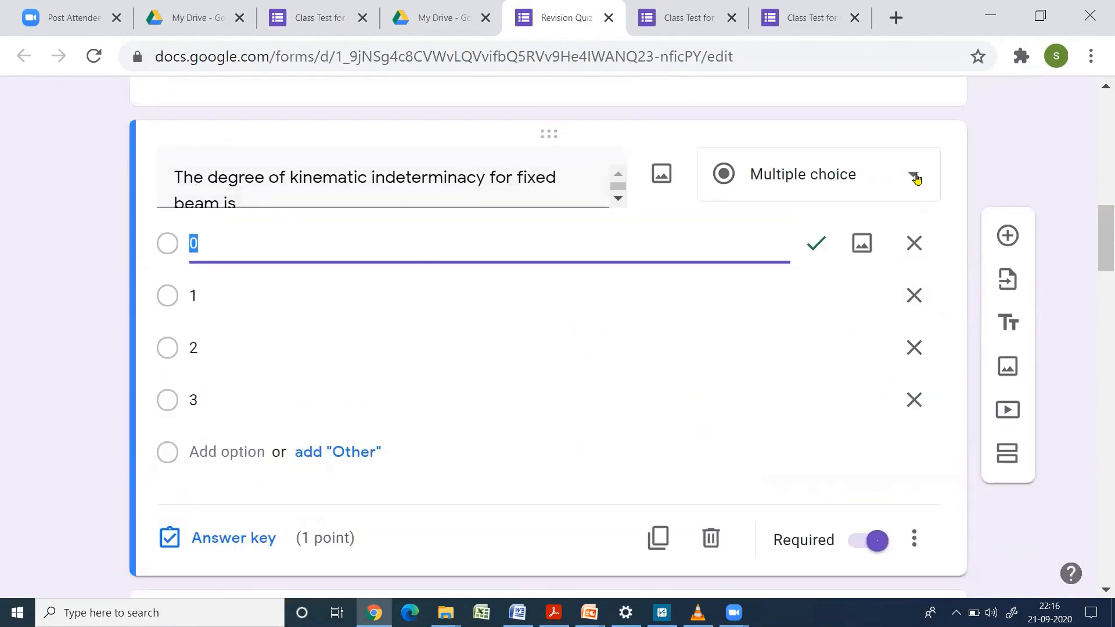
click(916, 179)
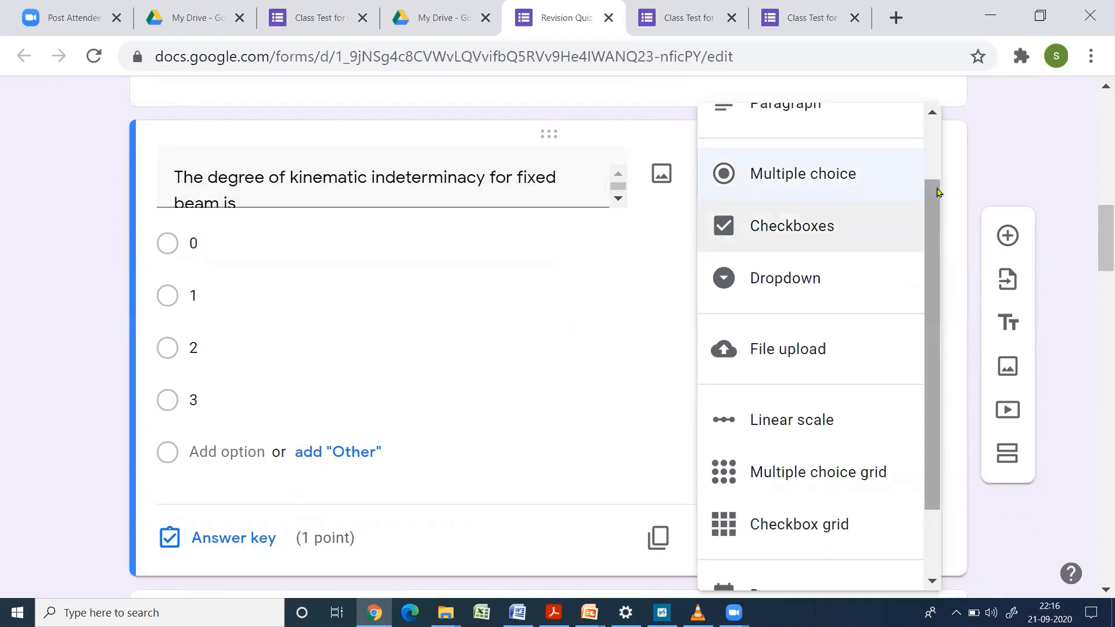
drag(937, 189, 937, 144)
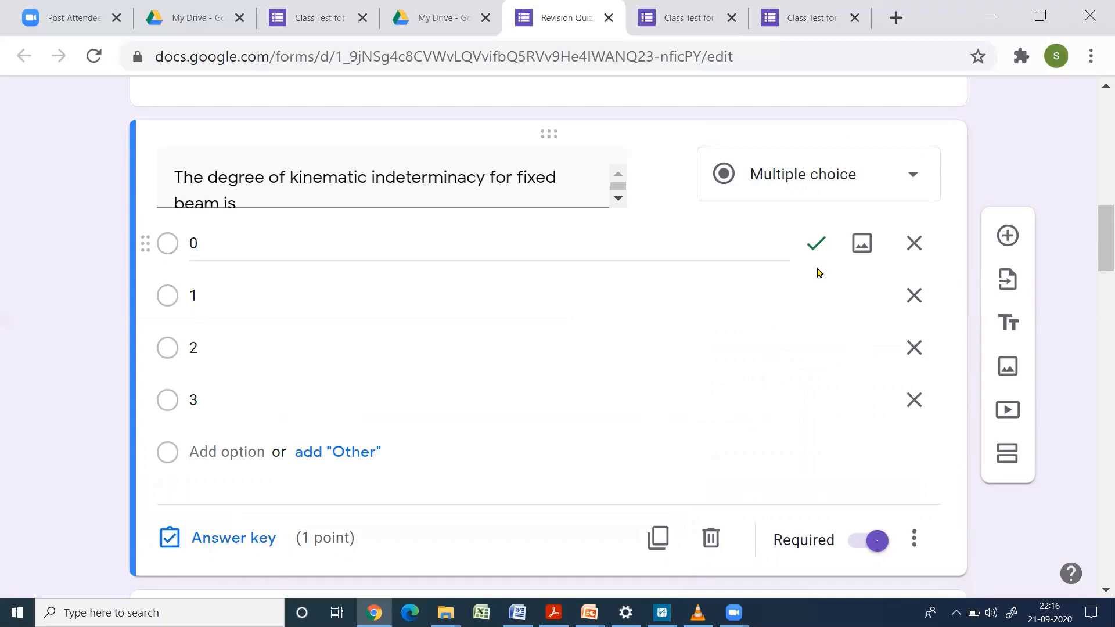
click(814, 288)
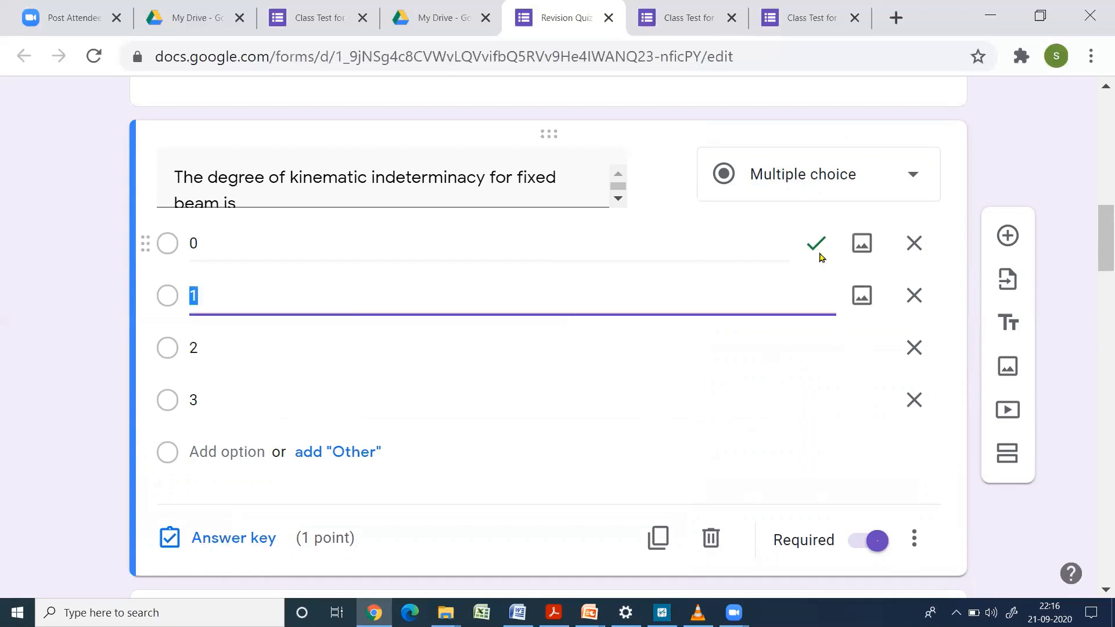
click(755, 250)
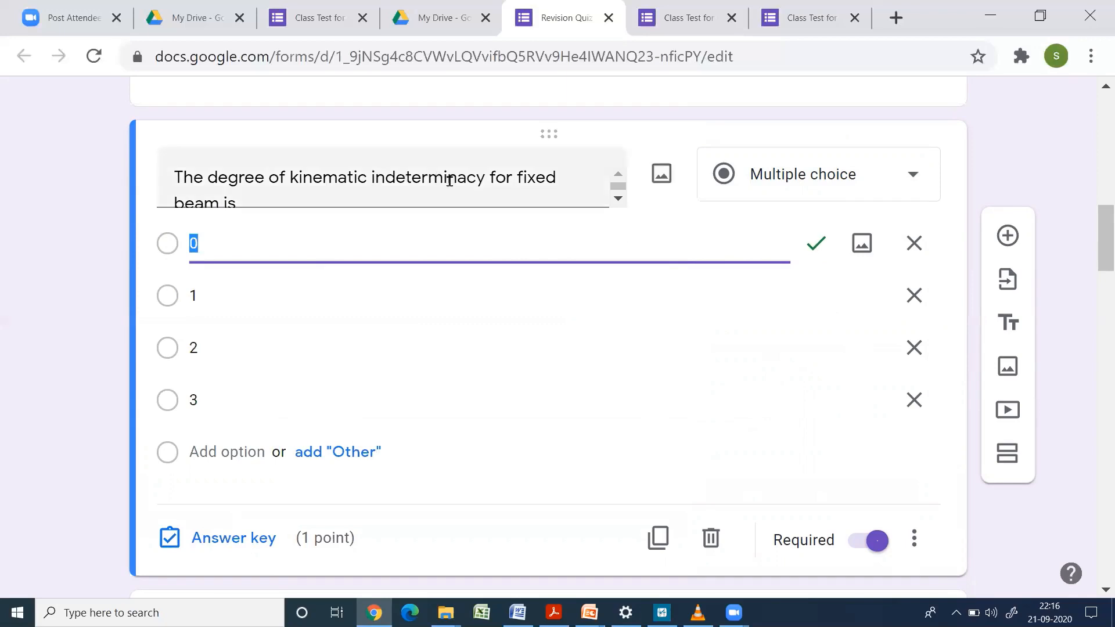
scroll(652, 422, down, 2)
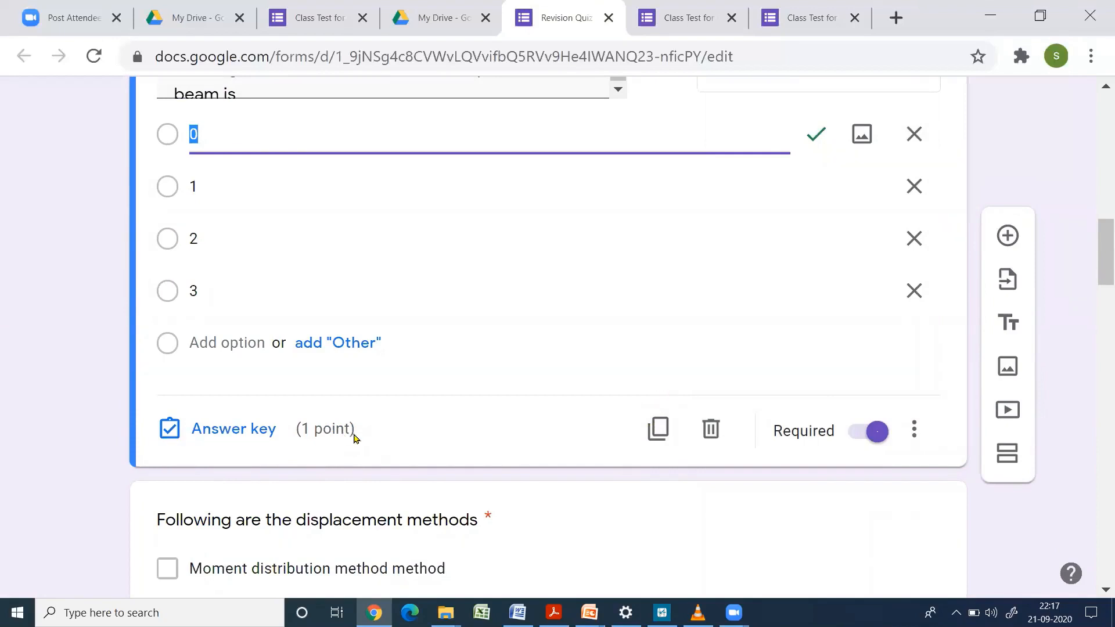
scroll(552, 410, down, 6)
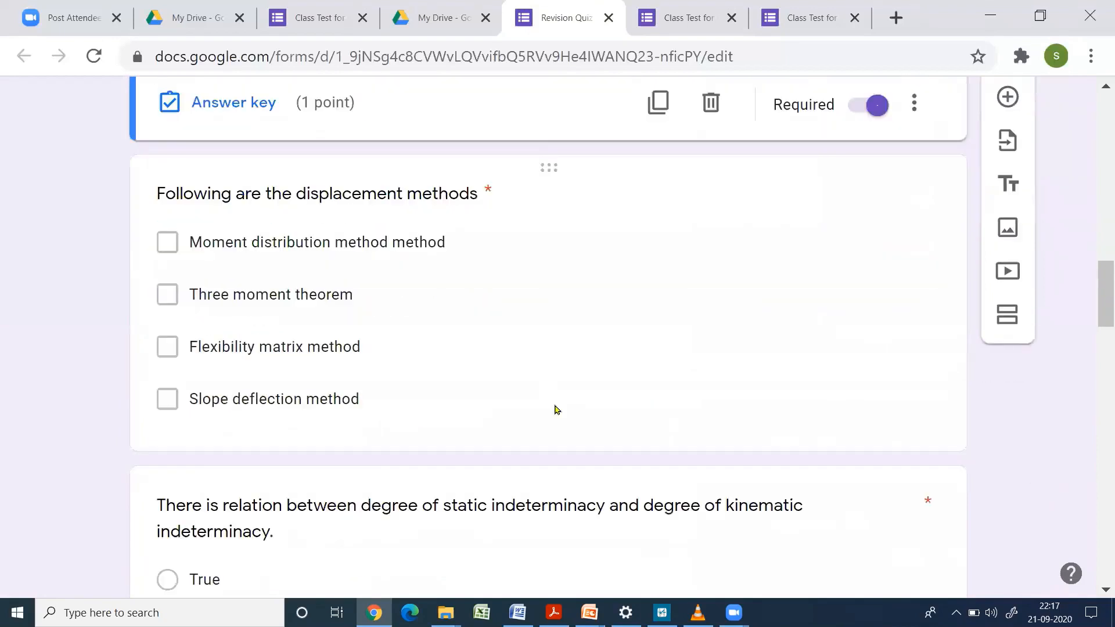
scroll(554, 410, up, 6)
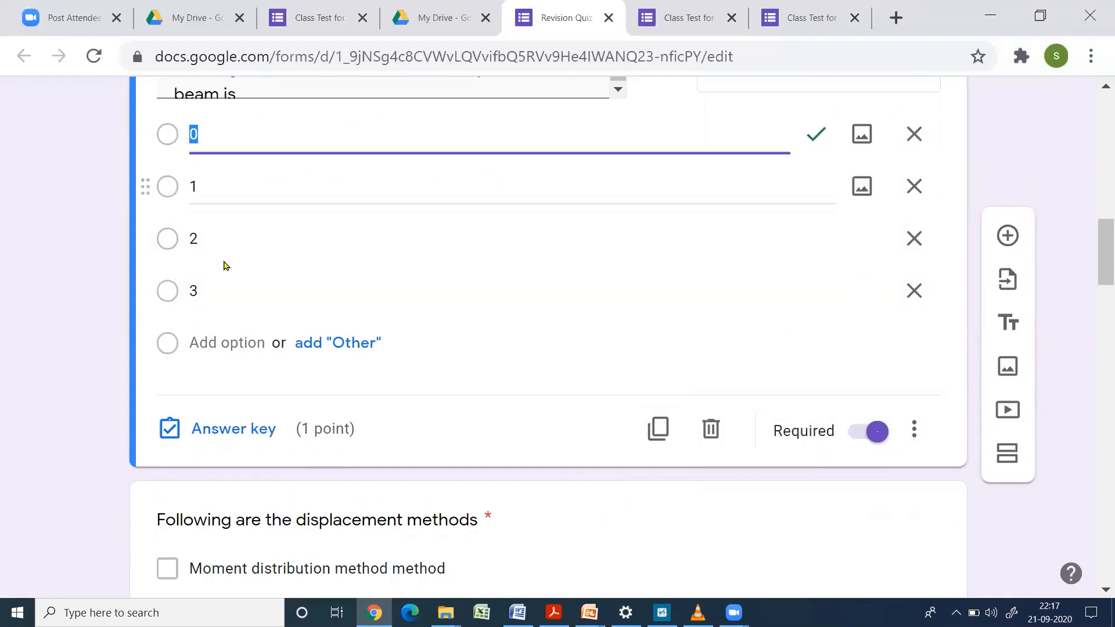
Open the "Following are the displacement methods" checkbox question and compare its options with the preceding multiple-choice question
scroll(650, 321, down, 4)
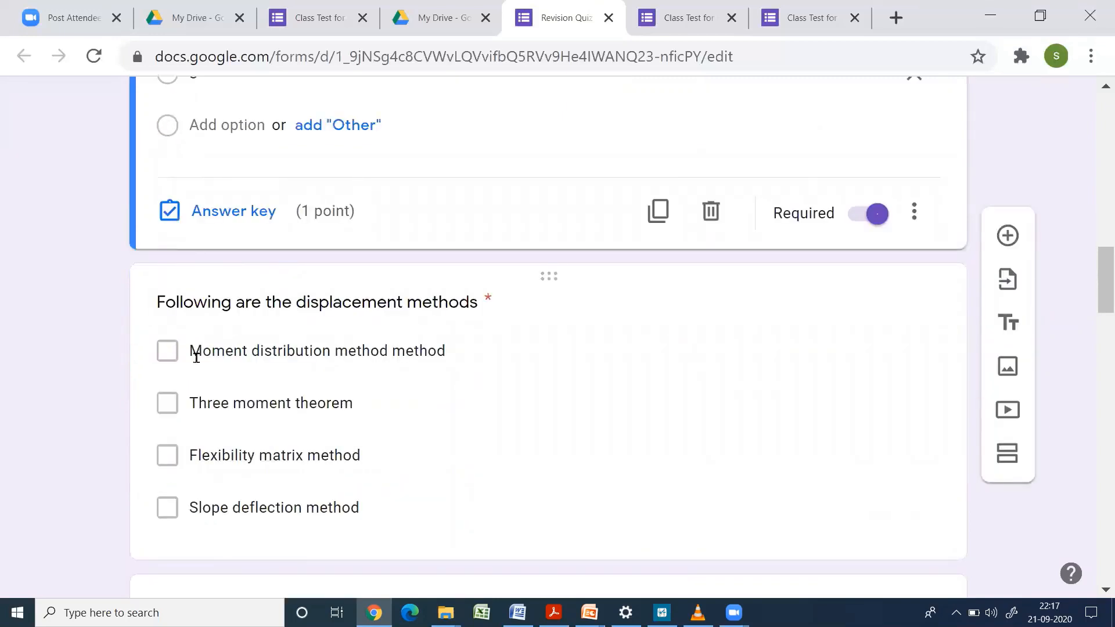
click(807, 382)
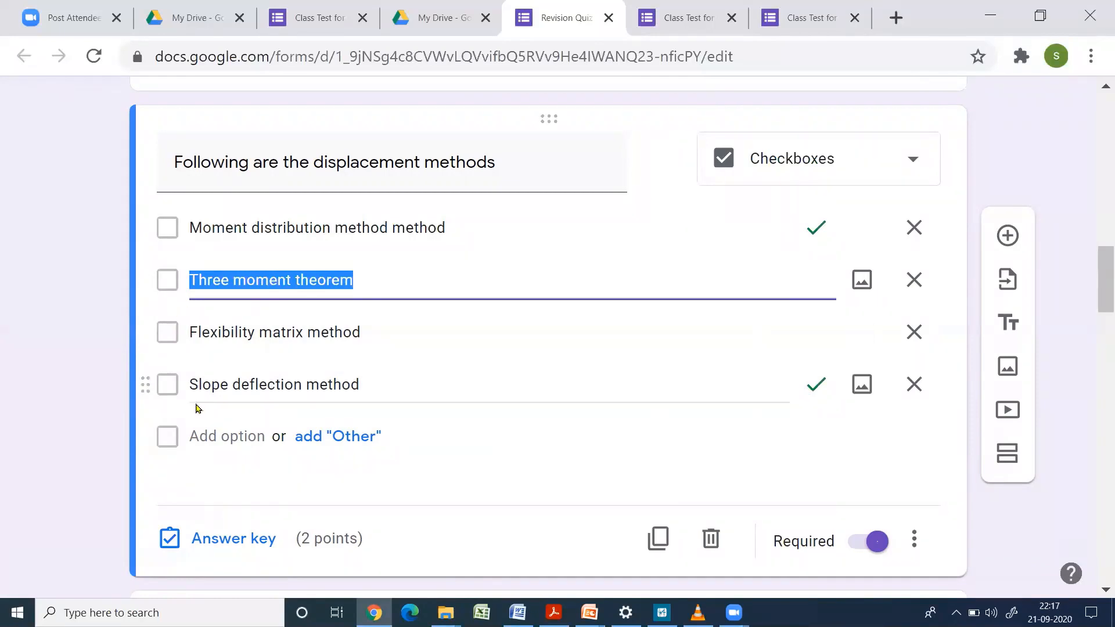
scroll(504, 360, up, 5)
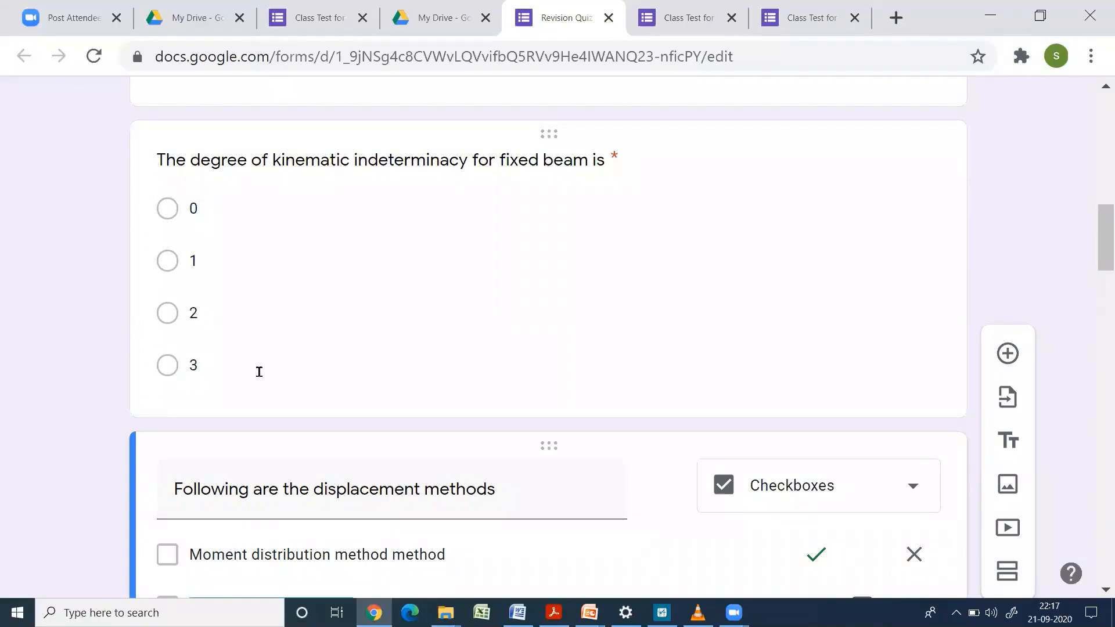
scroll(396, 398, down, 2)
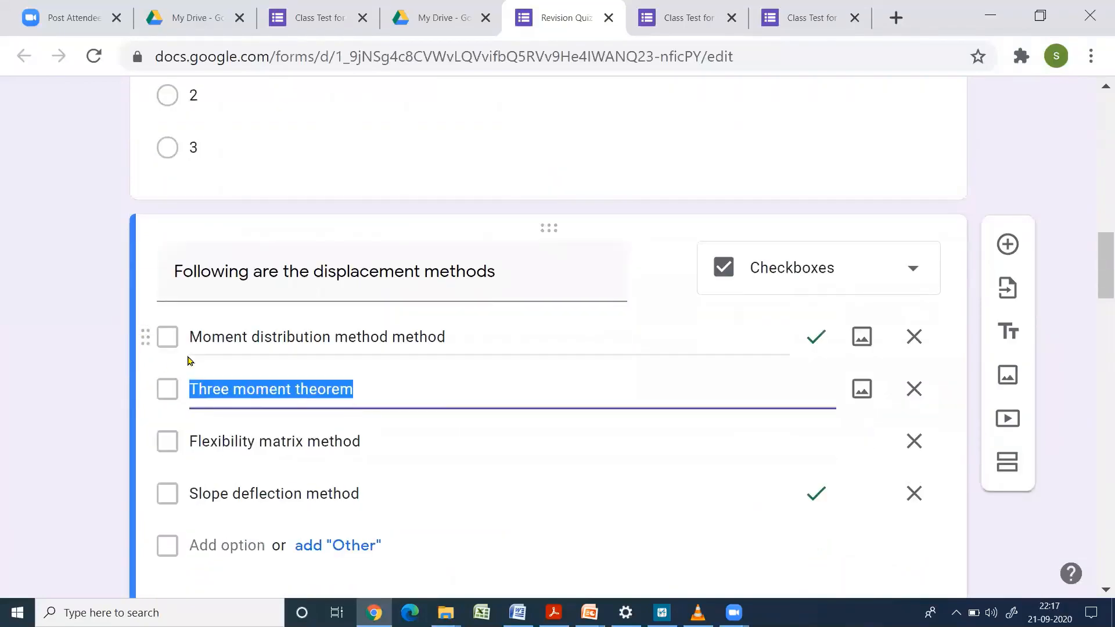
Open the True/False question on static and kinematic indeterminacy and examine the question types available for it
scroll(724, 330, down, 4)
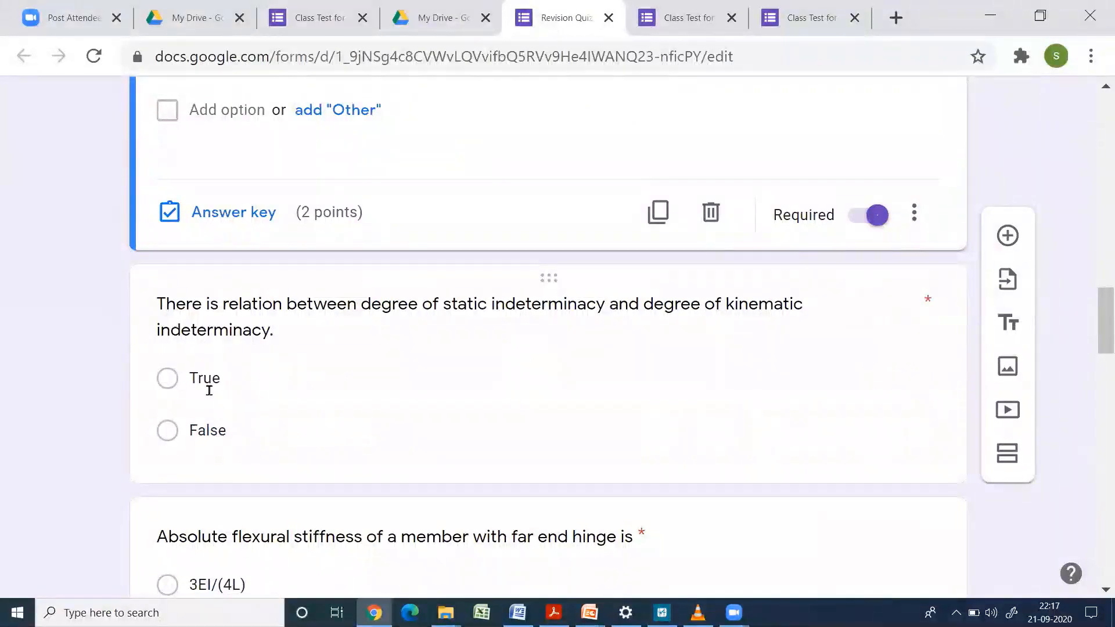
click(520, 386)
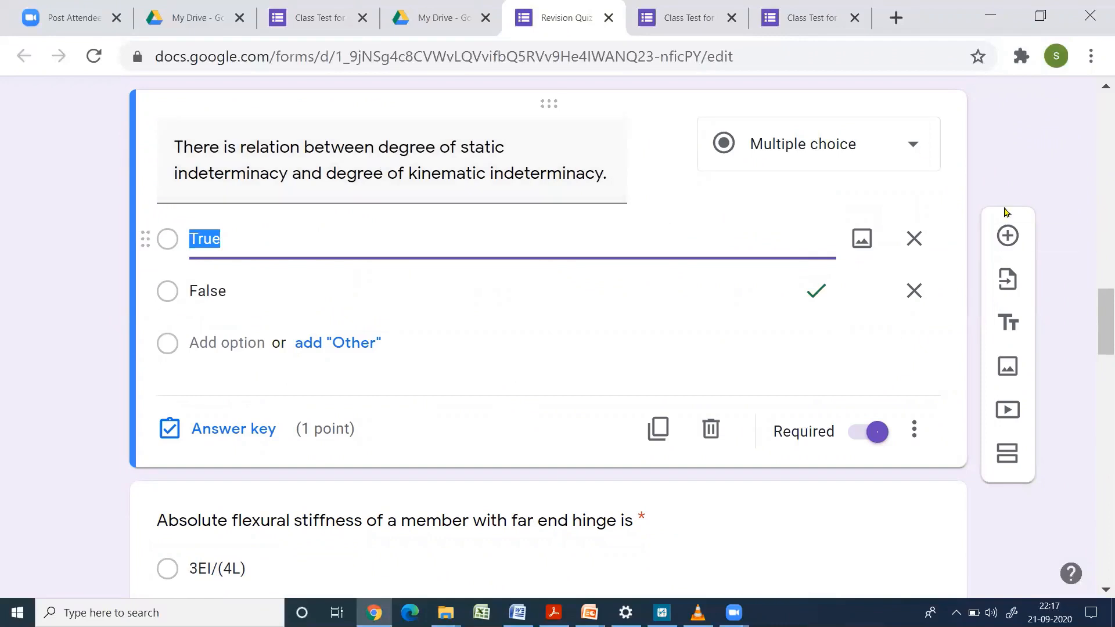
click(918, 152)
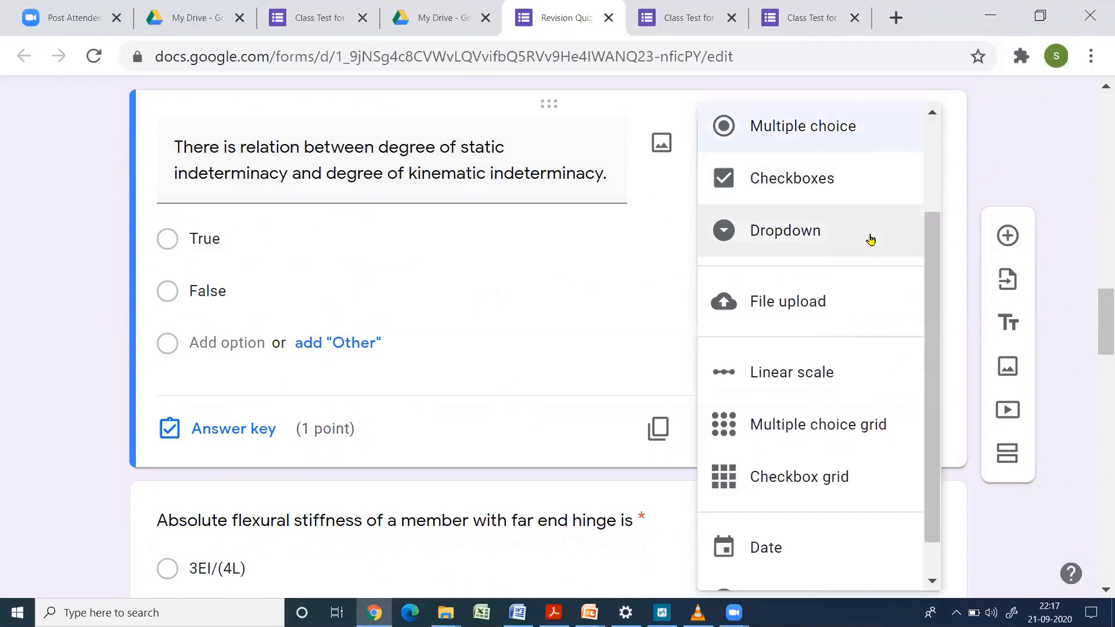
scroll(869, 244, down, 1)
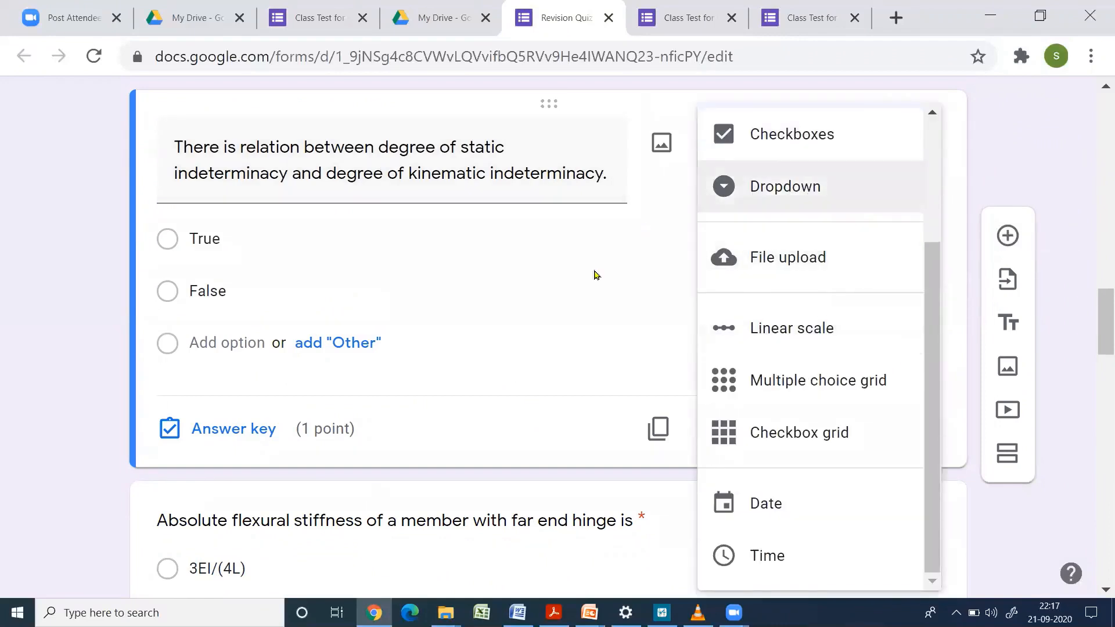
click(574, 235)
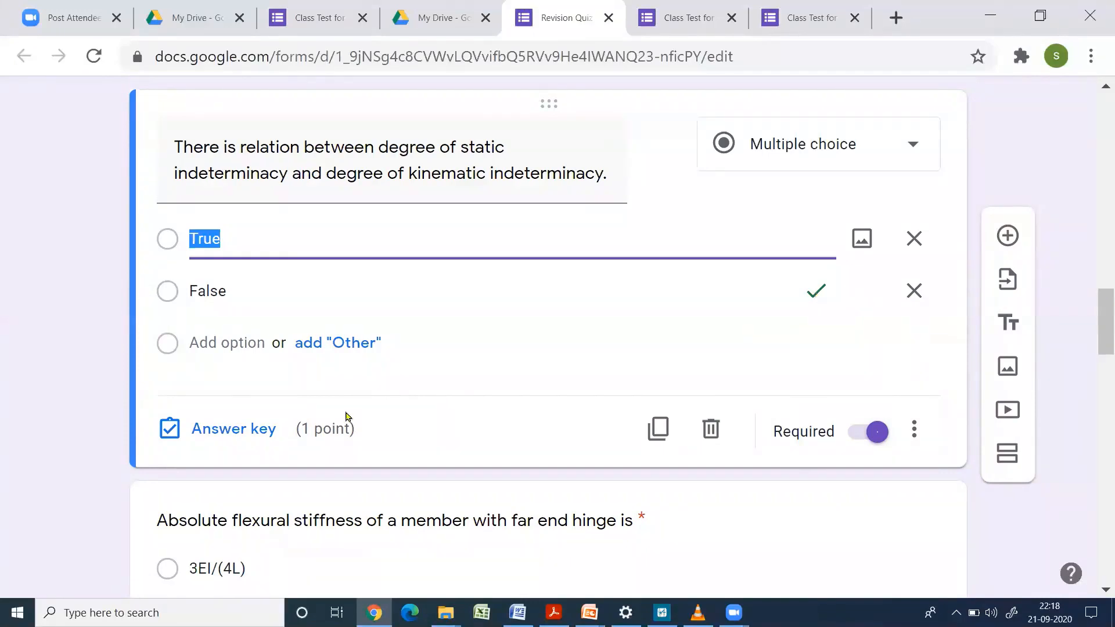
Look through the remaining Revision Quiz questions down to the last one and return to the form's header
scroll(546, 434, down, 15)
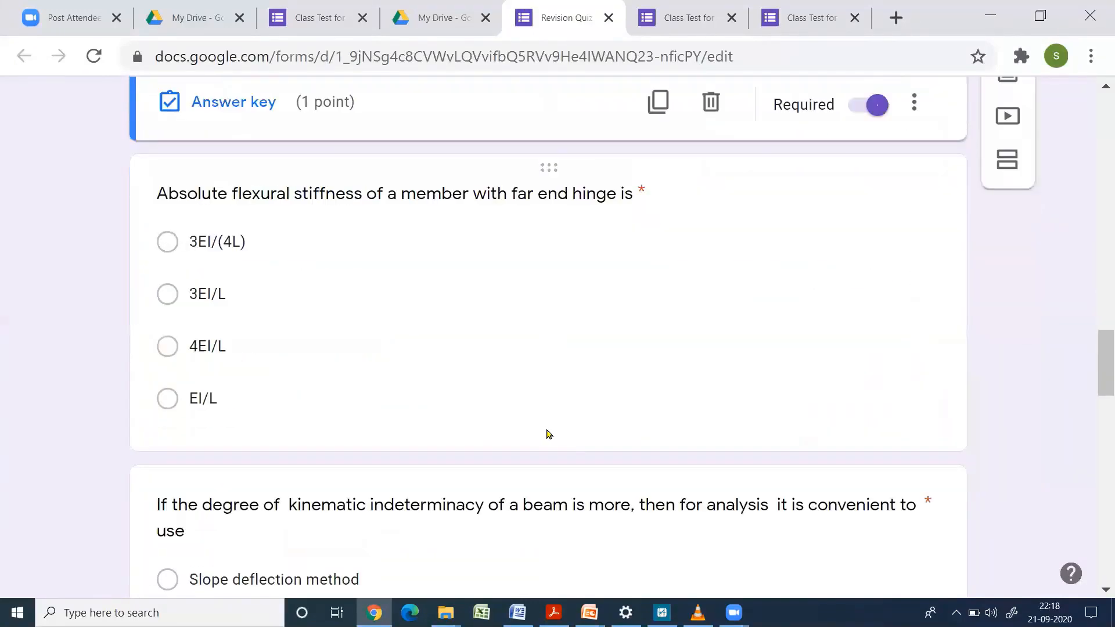
scroll(552, 420, down, 12)
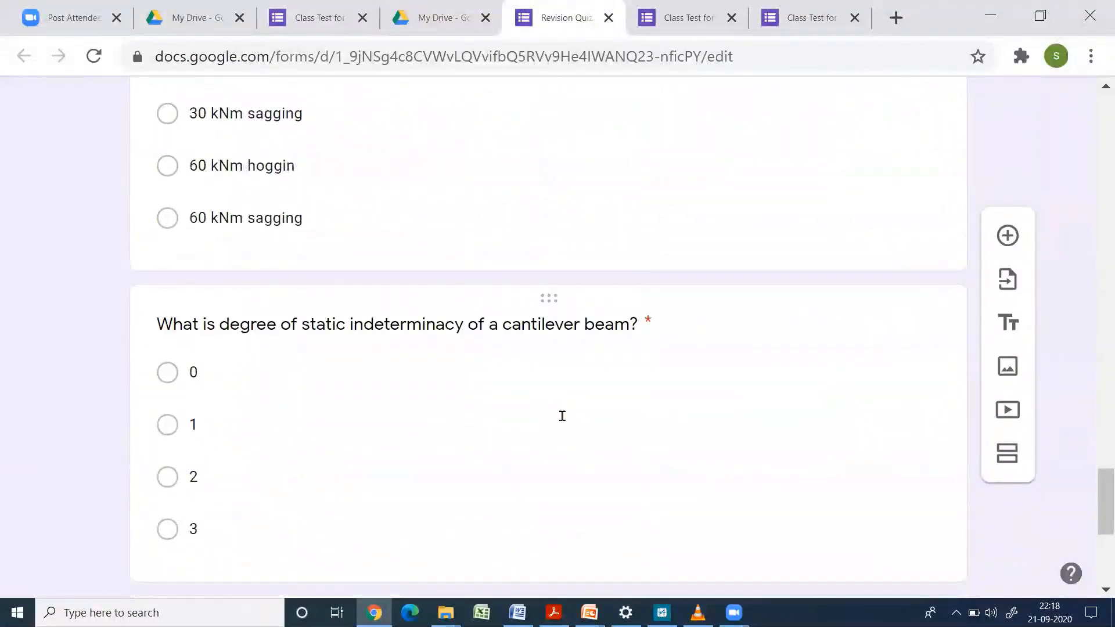
scroll(561, 413, up, 6)
scroll(563, 413, down, 12)
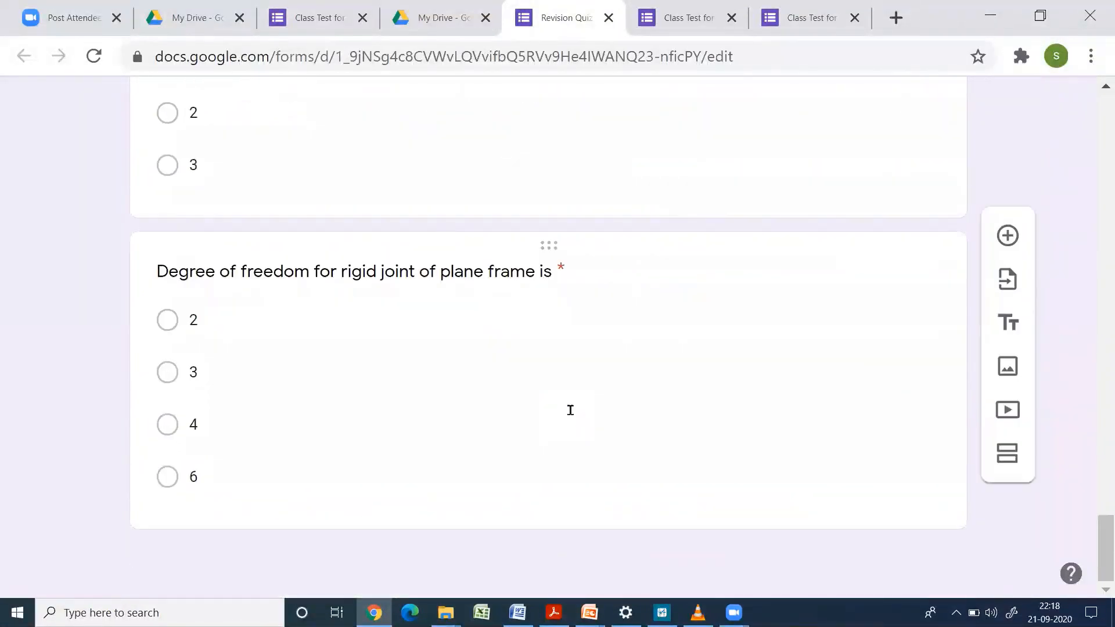
scroll(565, 412, up, 20)
scroll(574, 400, up, 20)
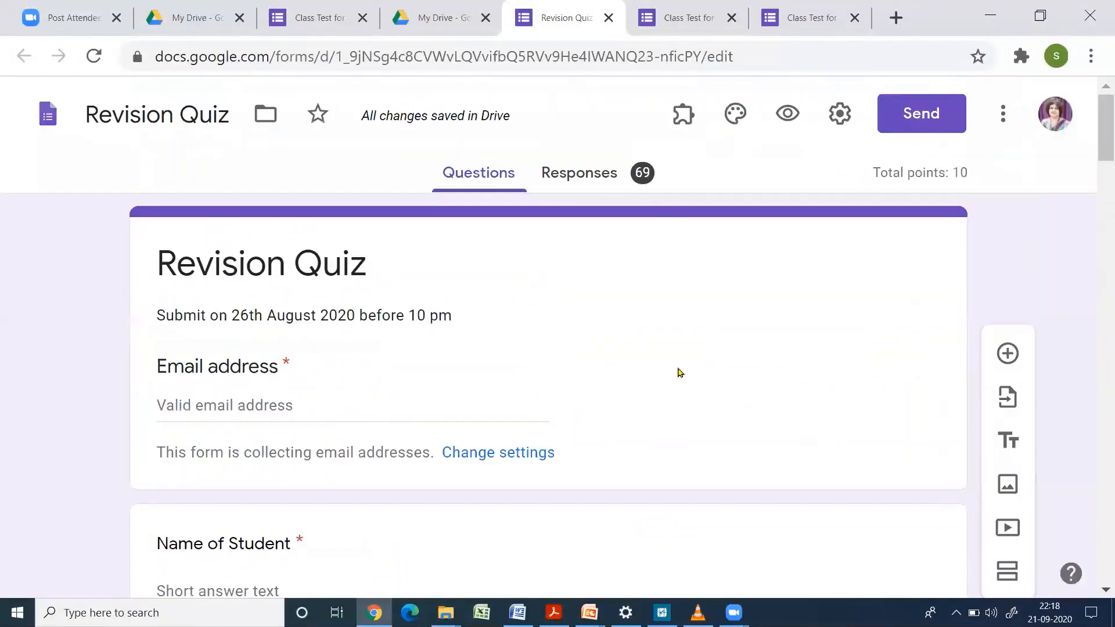
Preview the Revision Quiz as respondents see it and review its detail fields and questions through to the end
click(788, 117)
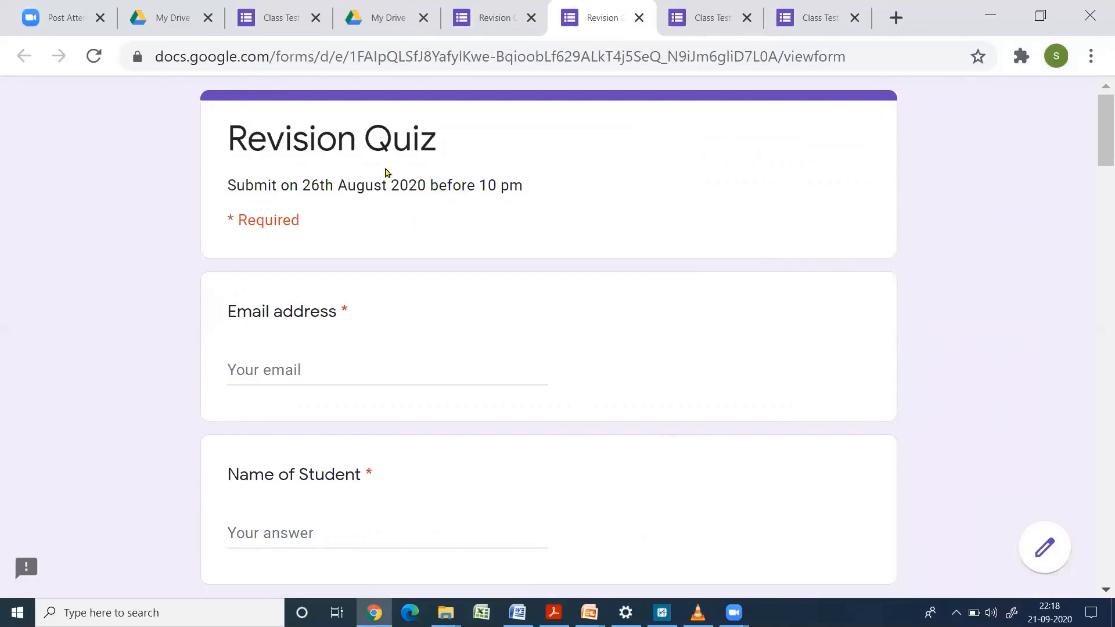
scroll(375, 247, down, 3)
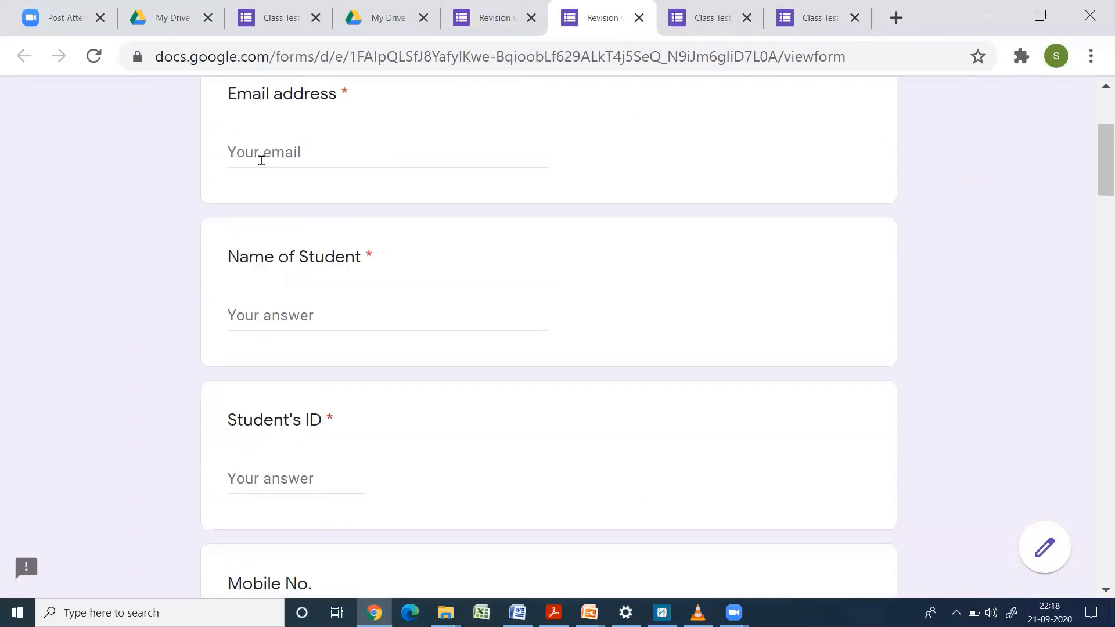
scroll(342, 316, down, 3)
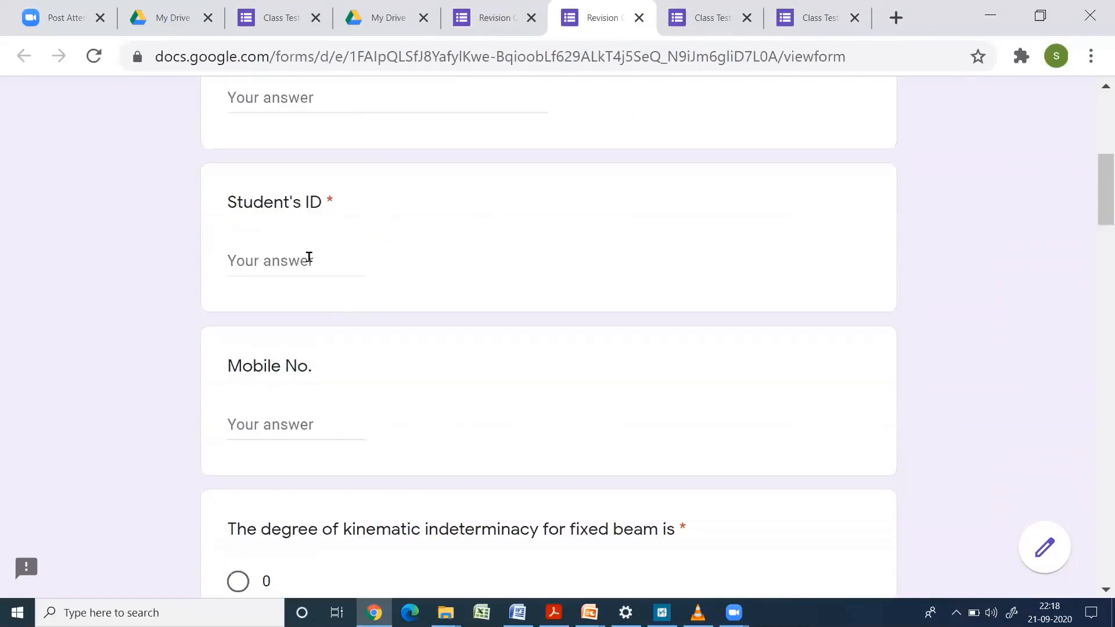
scroll(306, 259, down, 3)
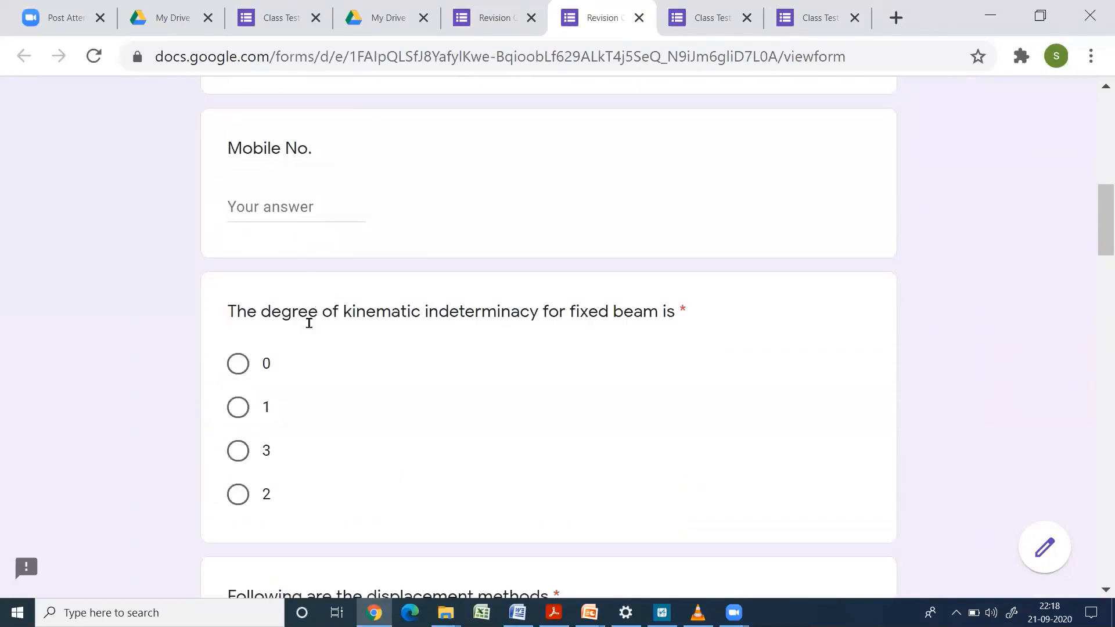
scroll(309, 323, down, 15)
scroll(317, 327, down, 16)
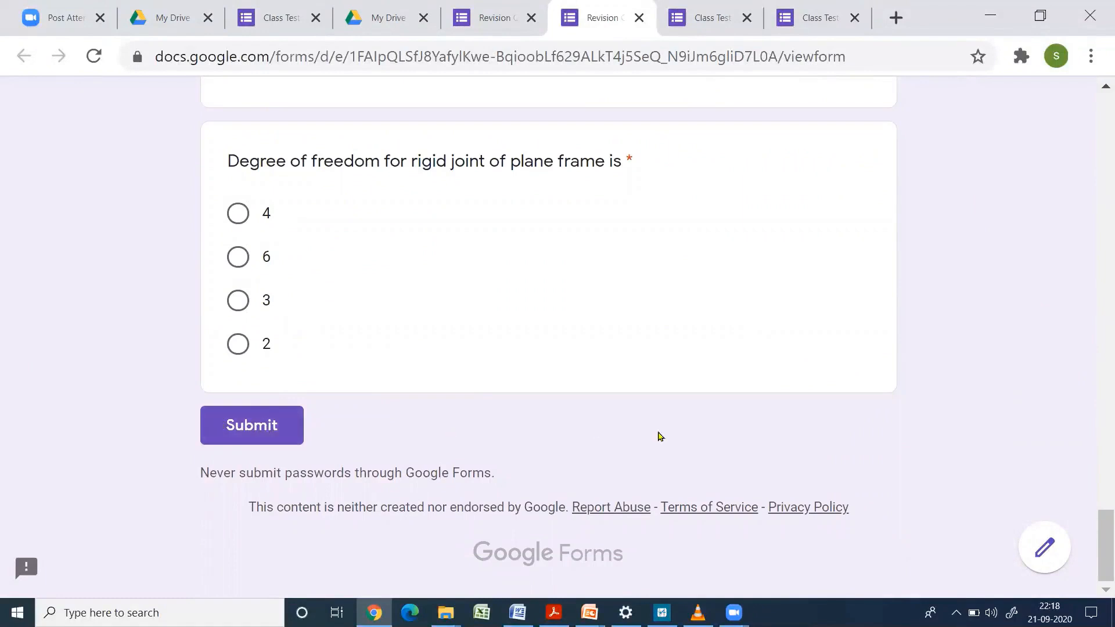
scroll(660, 436, up, 20)
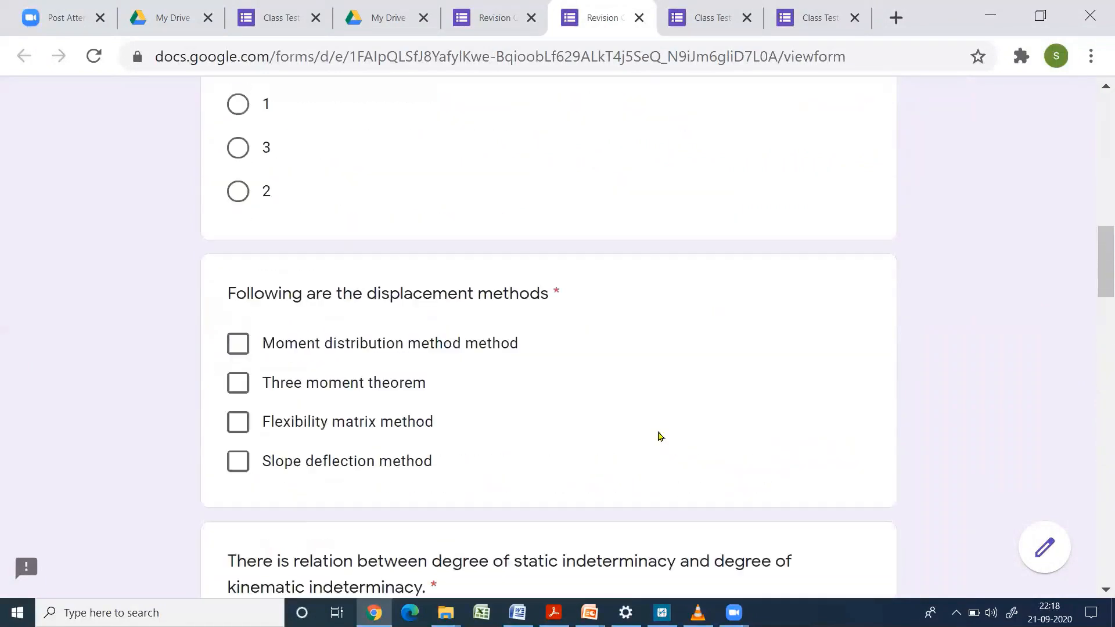
scroll(661, 436, up, 15)
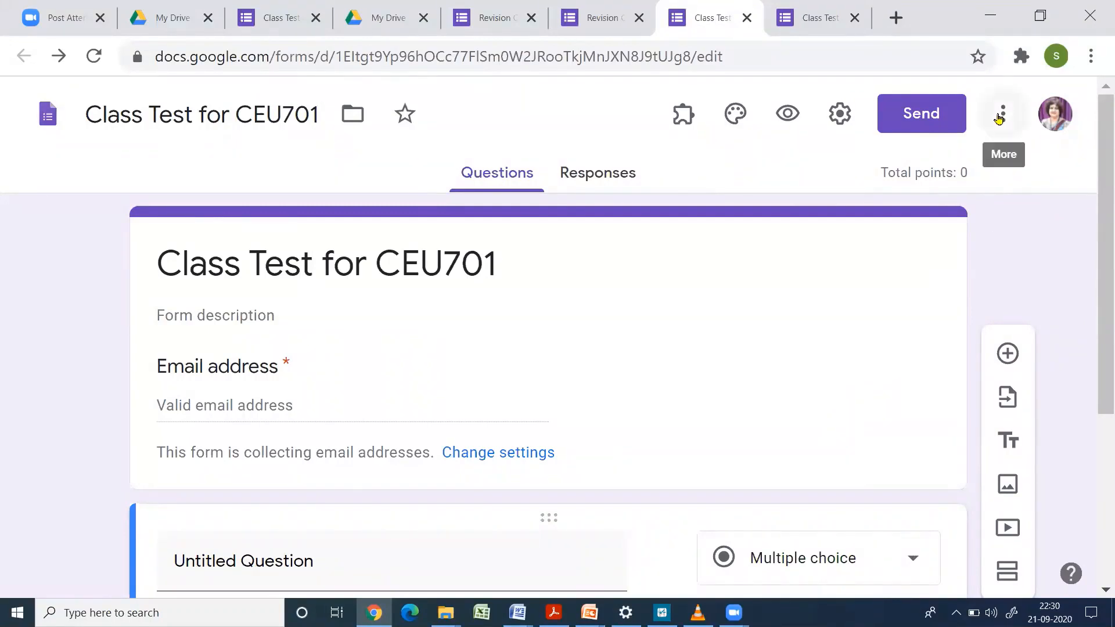
Open the add-ons marketplace for the "Class Test for CEU701" form
click(1002, 114)
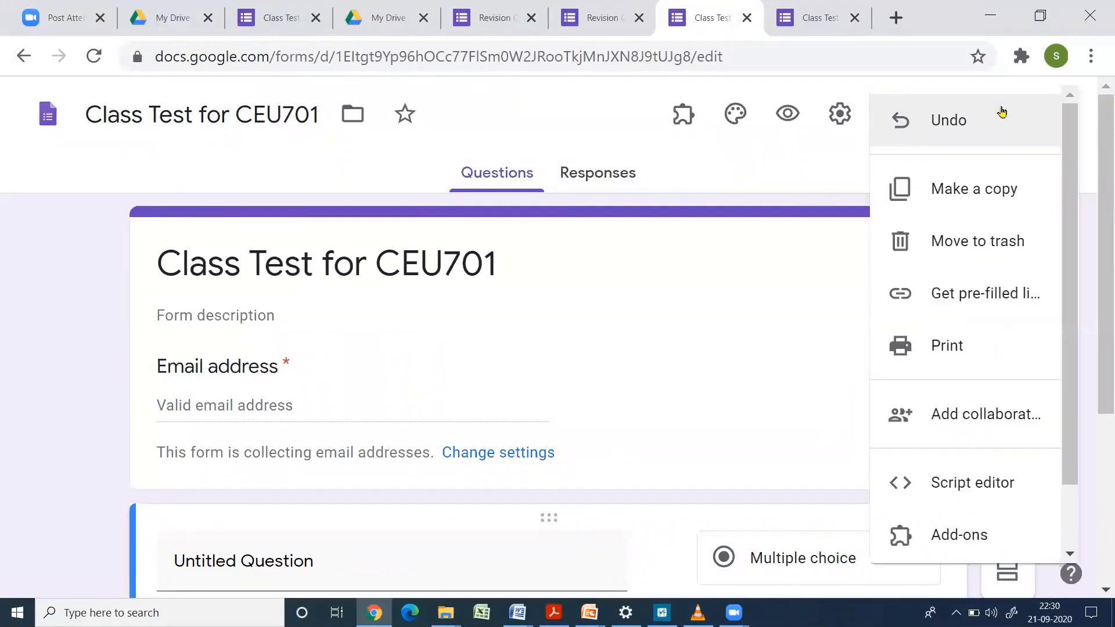
scroll(942, 278, down, 2)
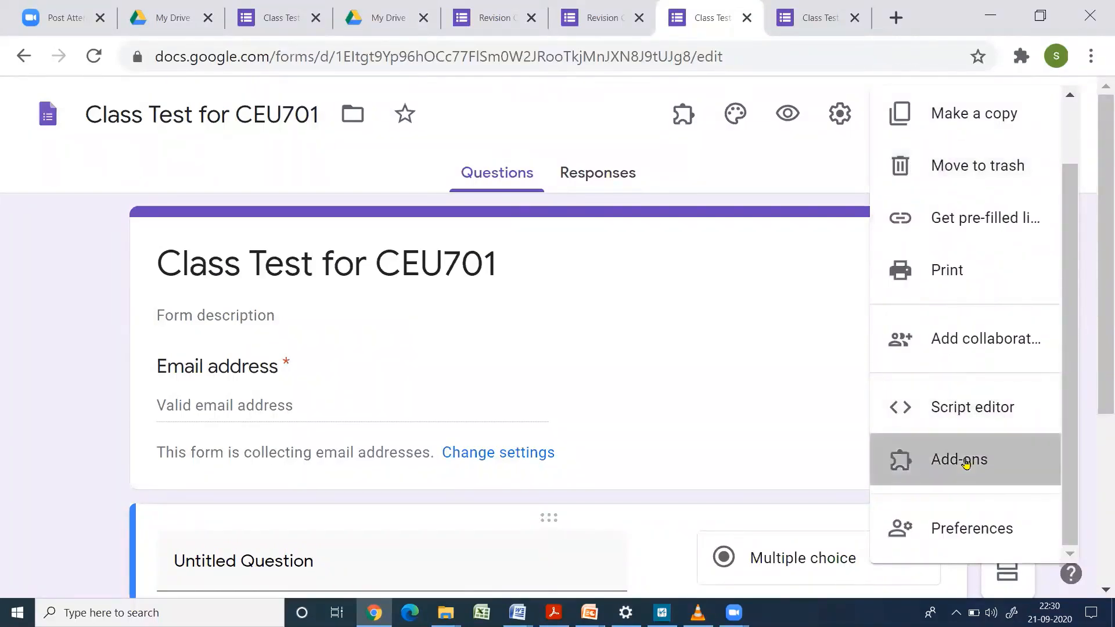
click(965, 463)
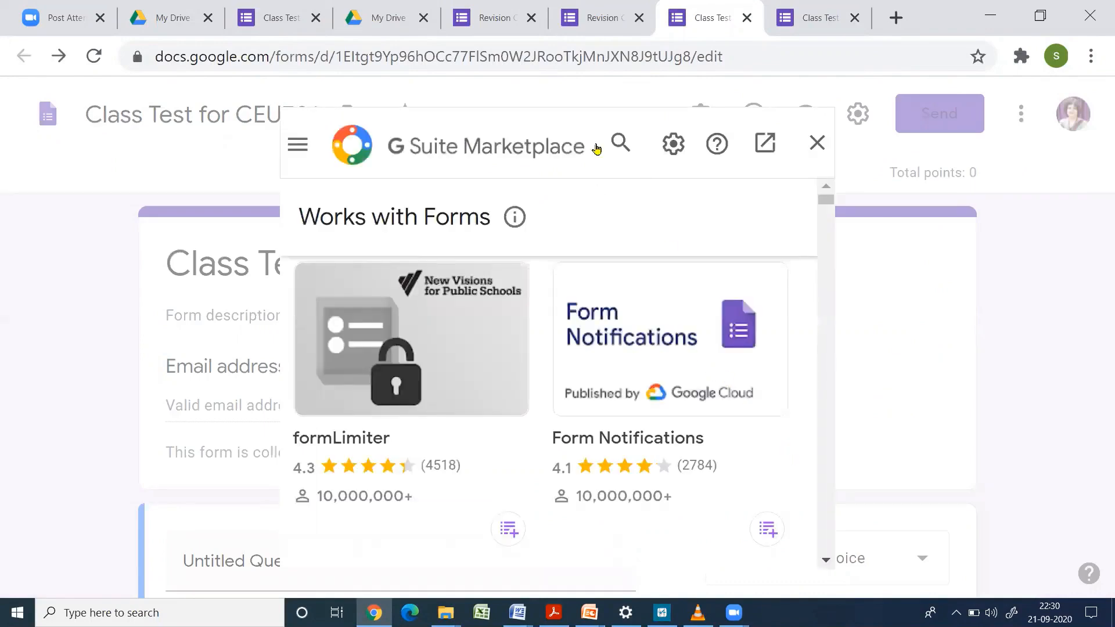
Search the add-ons marketplace for Hypatia, look over its listing, and close the marketplace
click(620, 143)
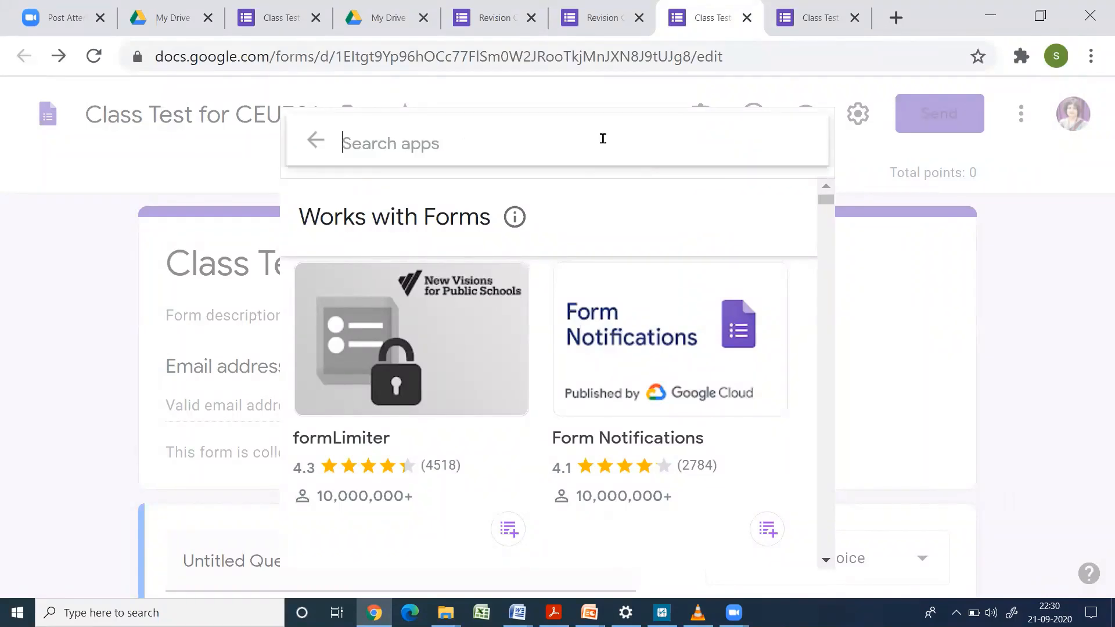
text(hy)
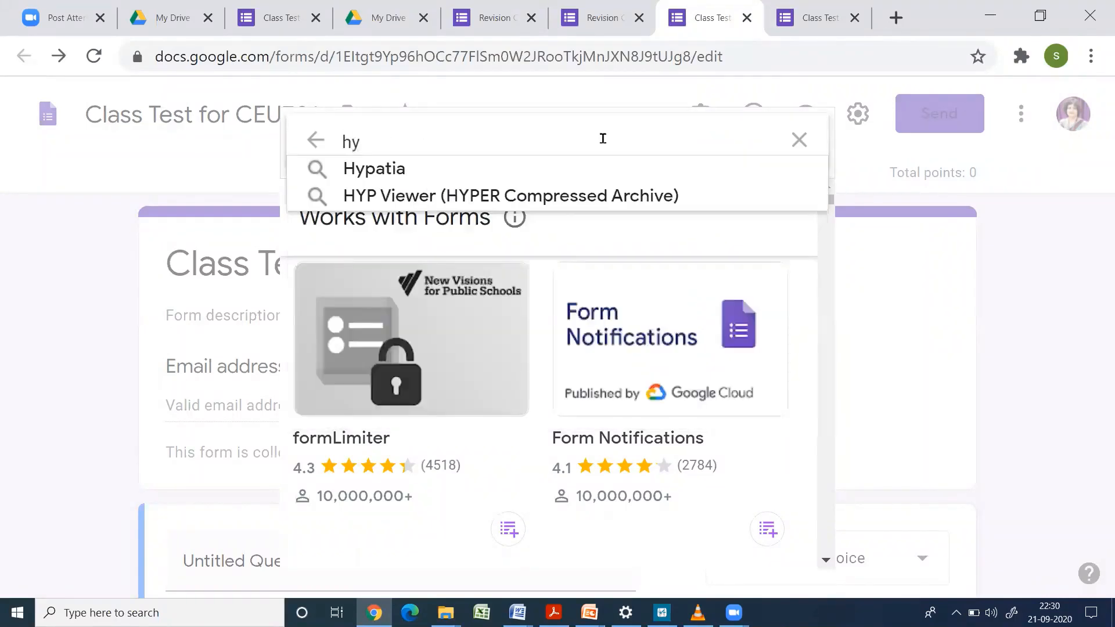
click(388, 174)
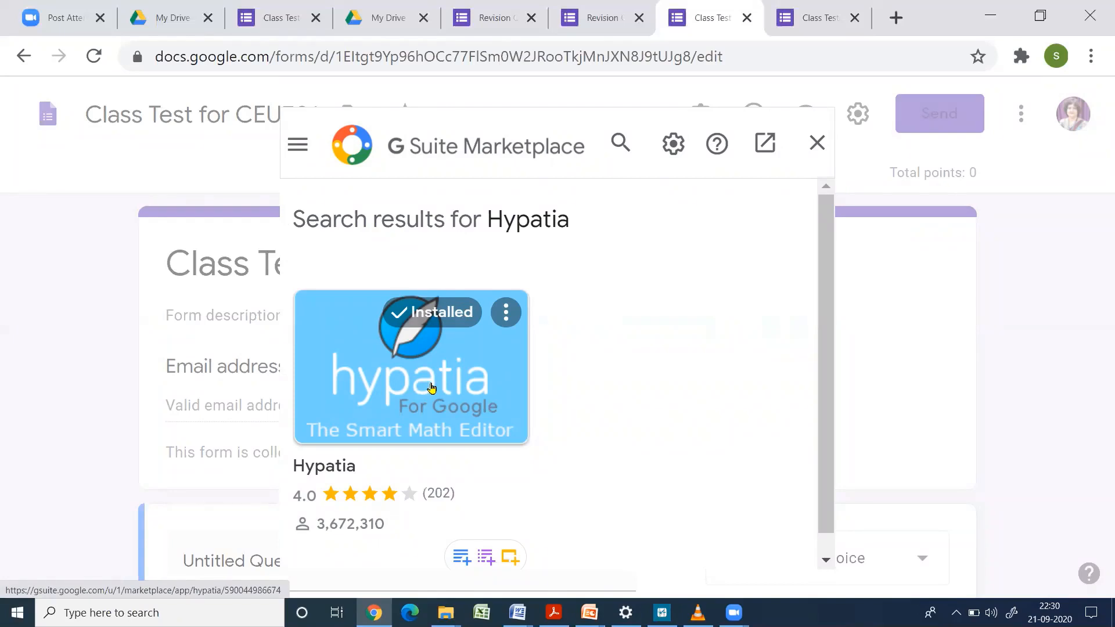
scroll(423, 492, down, 1)
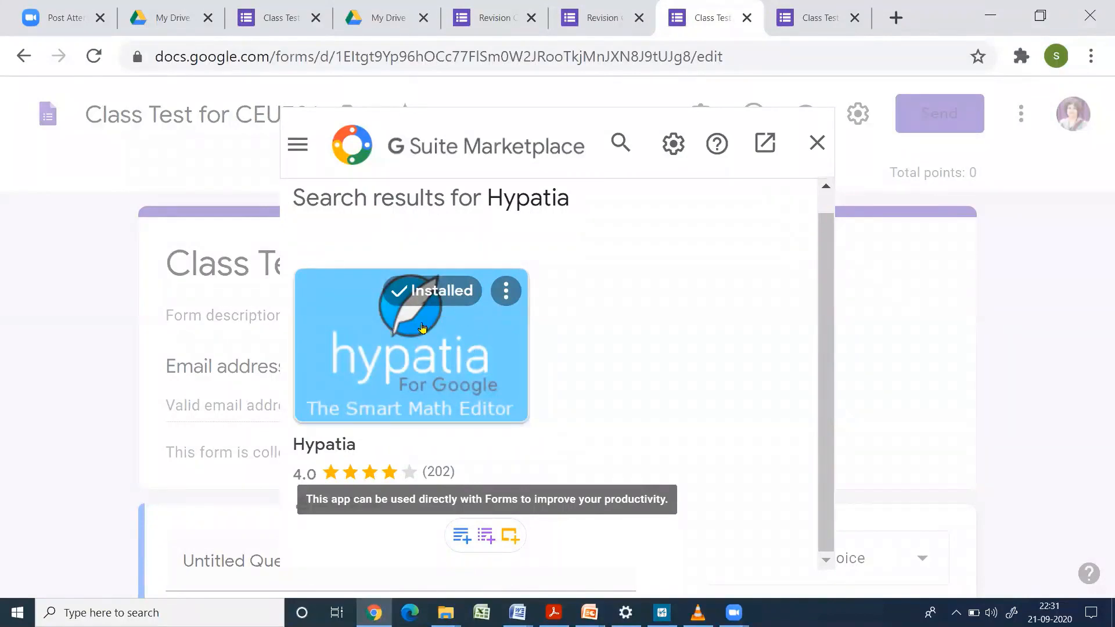
click(817, 144)
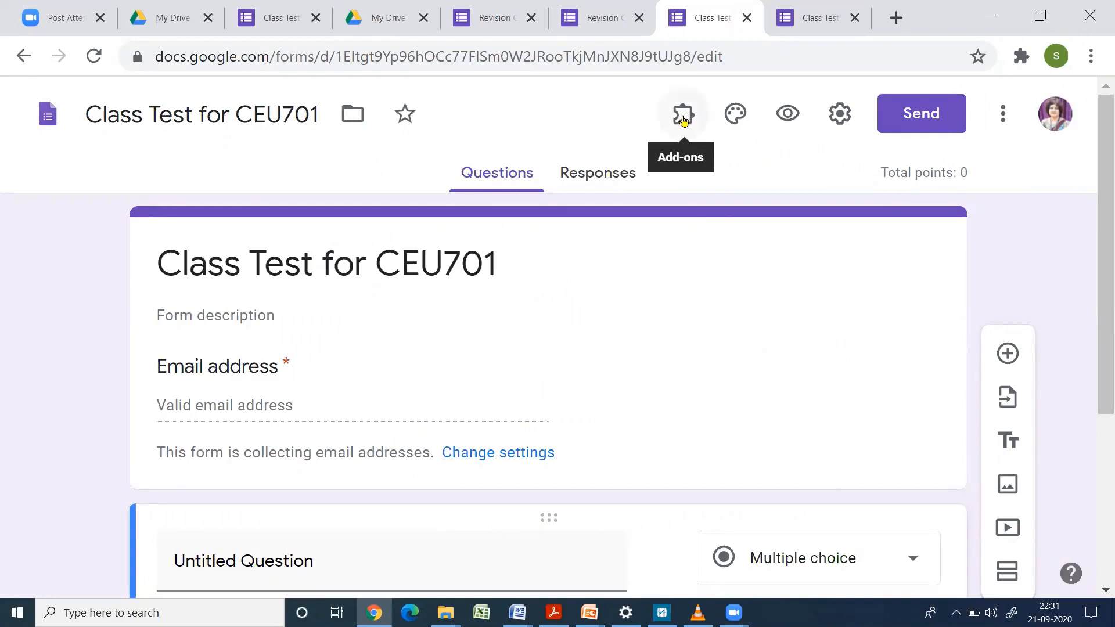
click(683, 119)
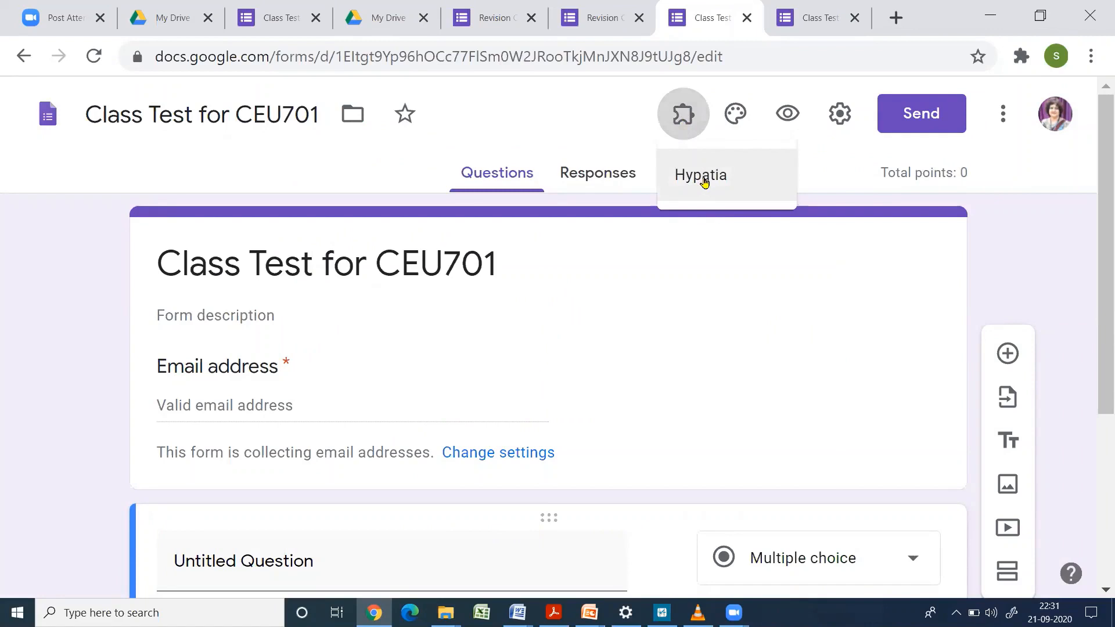
click(706, 181)
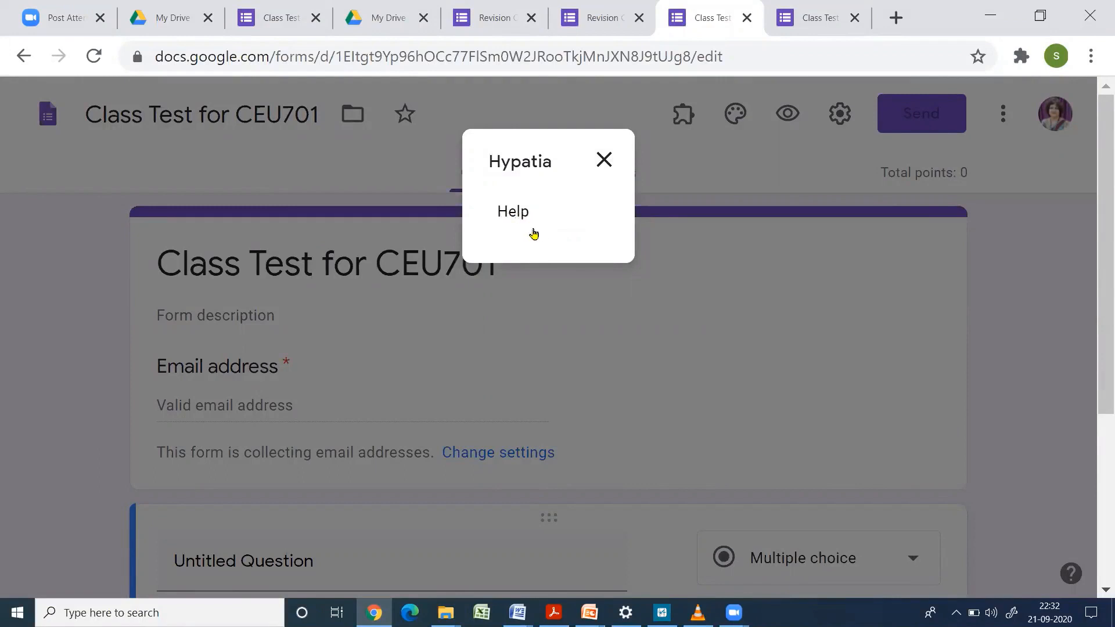
click(604, 159)
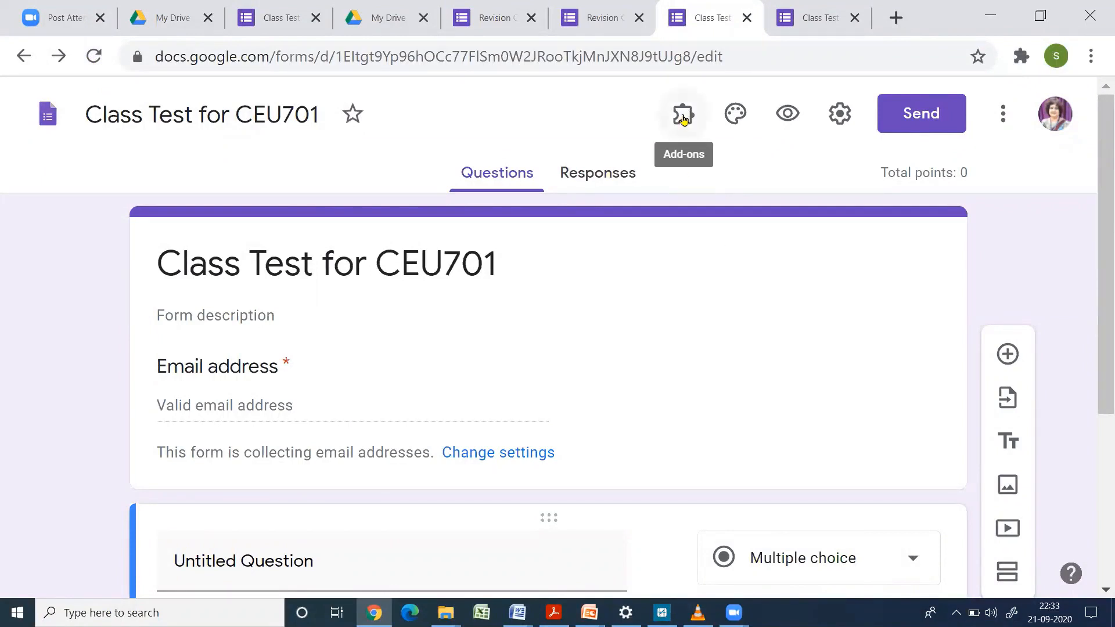
Launch the Hypatia add-on's Insert/Edit Math function from the "Class Test for CEU701" form
click(683, 119)
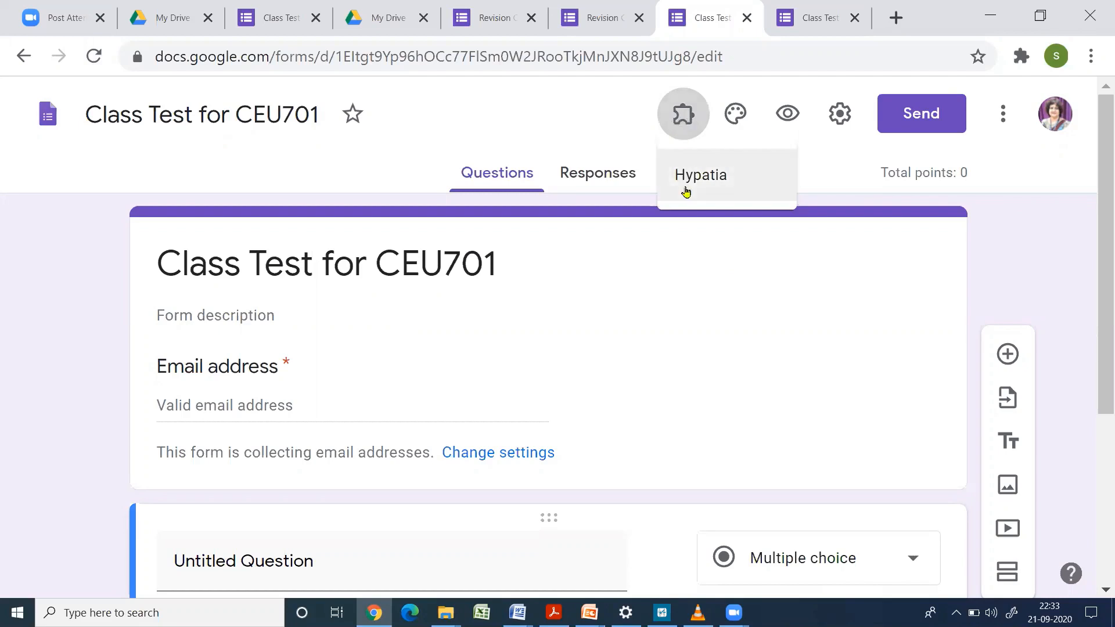
click(705, 180)
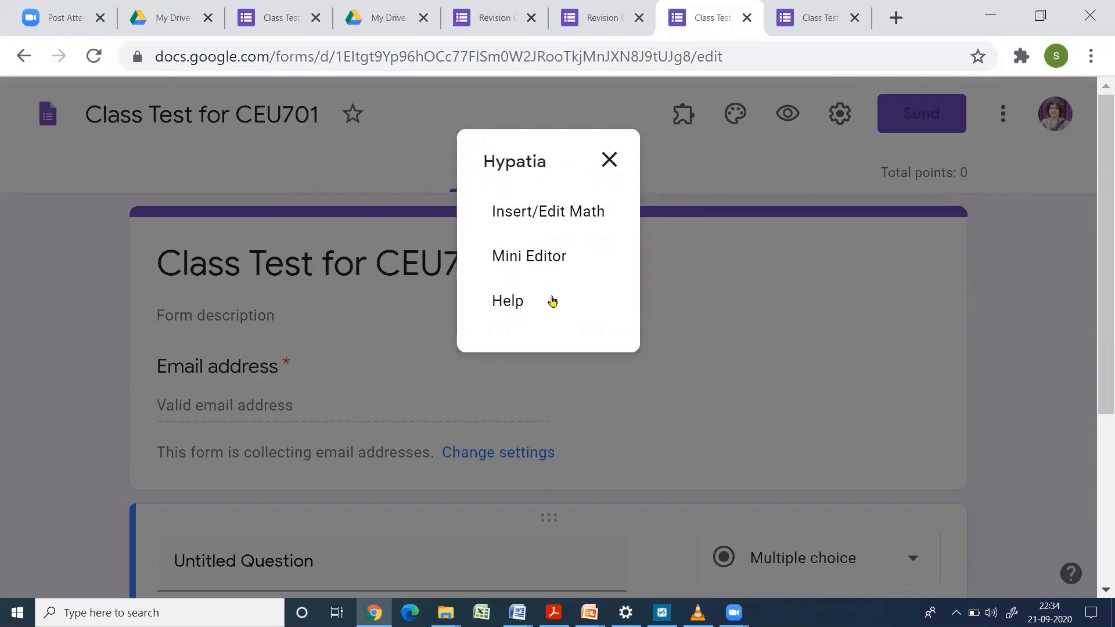
click(545, 214)
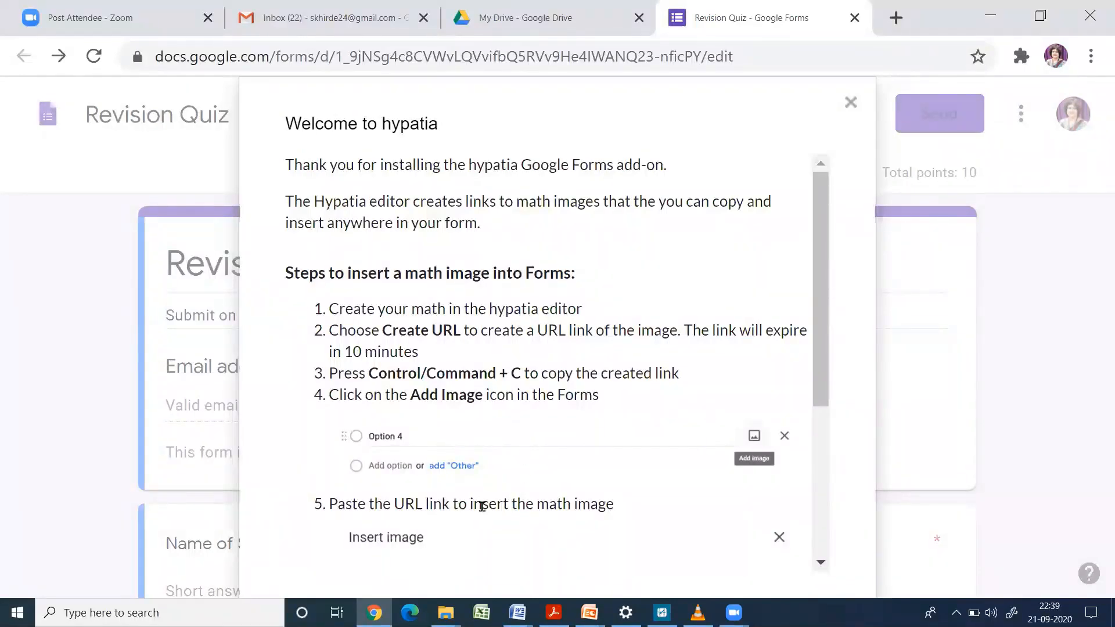
Read through Hypatia's welcome instructions on inserting a math image into a form
scroll(482, 494, down, 2)
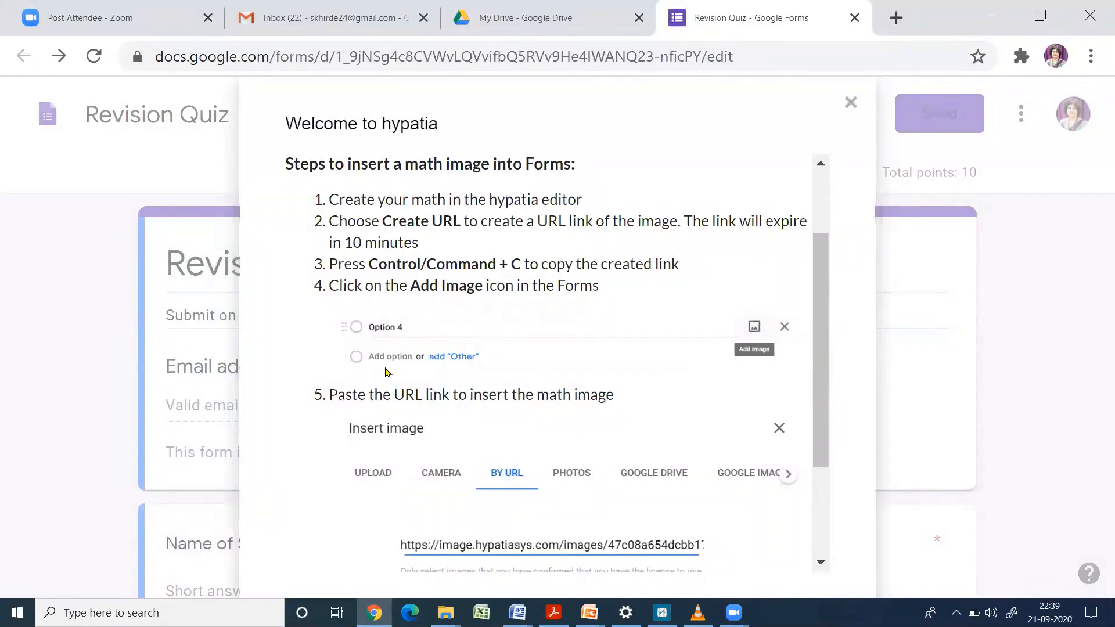
scroll(424, 397, down, 2)
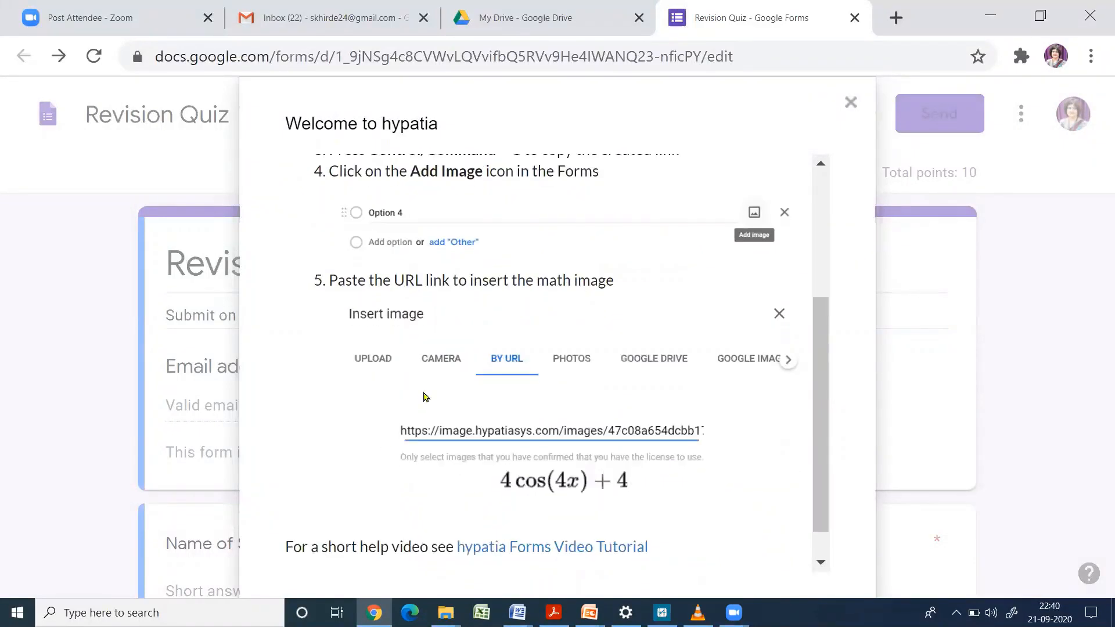
scroll(425, 397, down, 1)
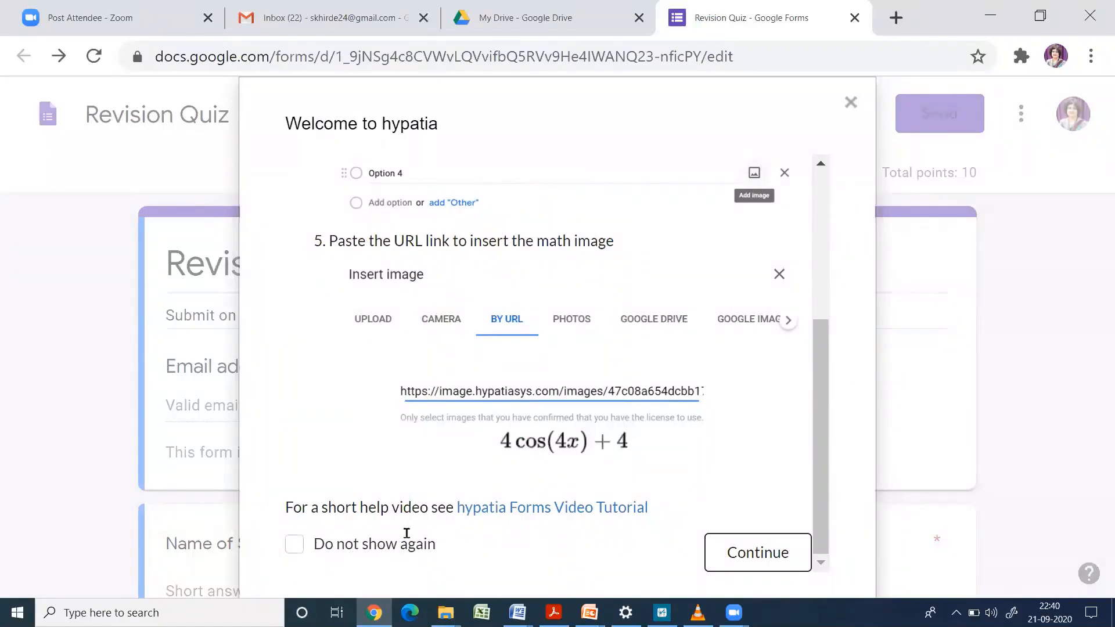
scroll(445, 493, up, 5)
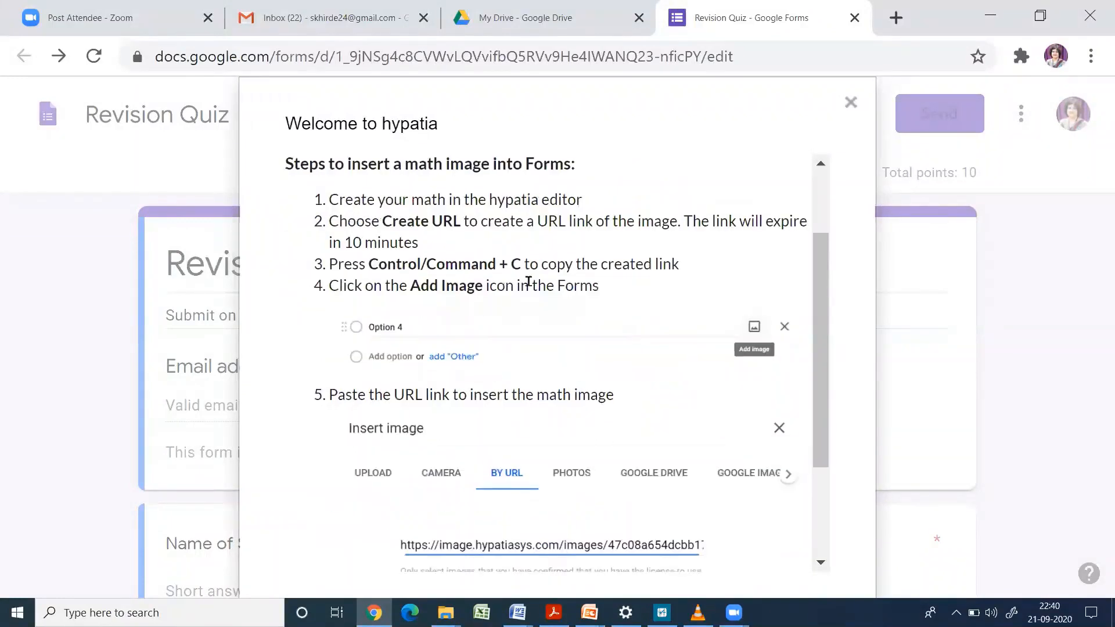
scroll(496, 217, up, 2)
scroll(523, 384, down, 5)
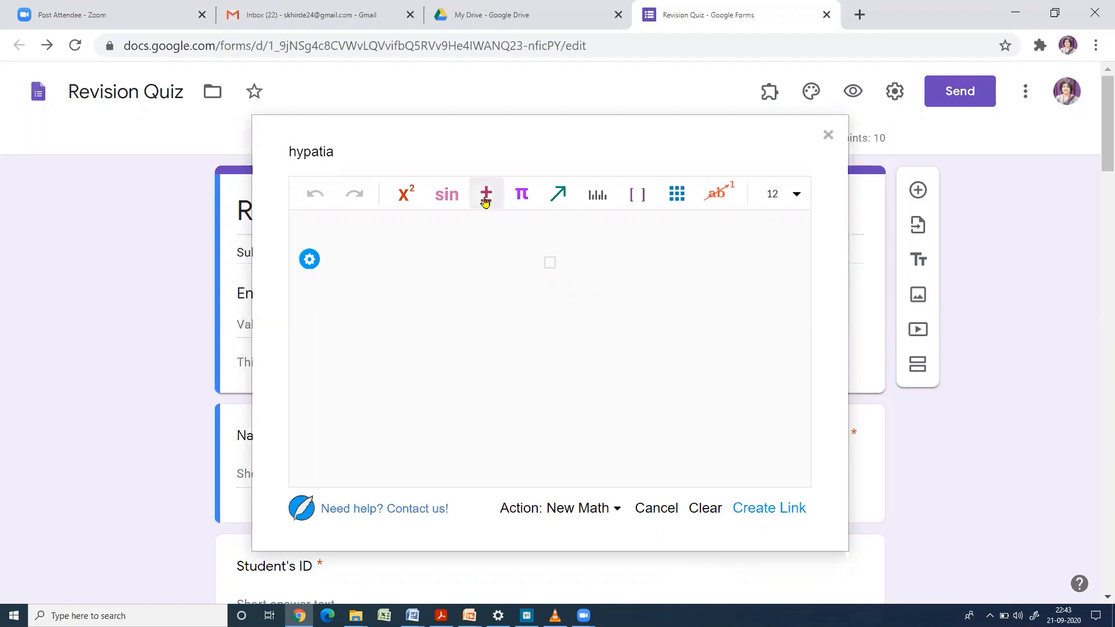
Examine the Hypatia editor's palettes for functions, operators, Greek letters, arrows, units, brackets, matrices and comments, plus its font sizes
click(404, 196)
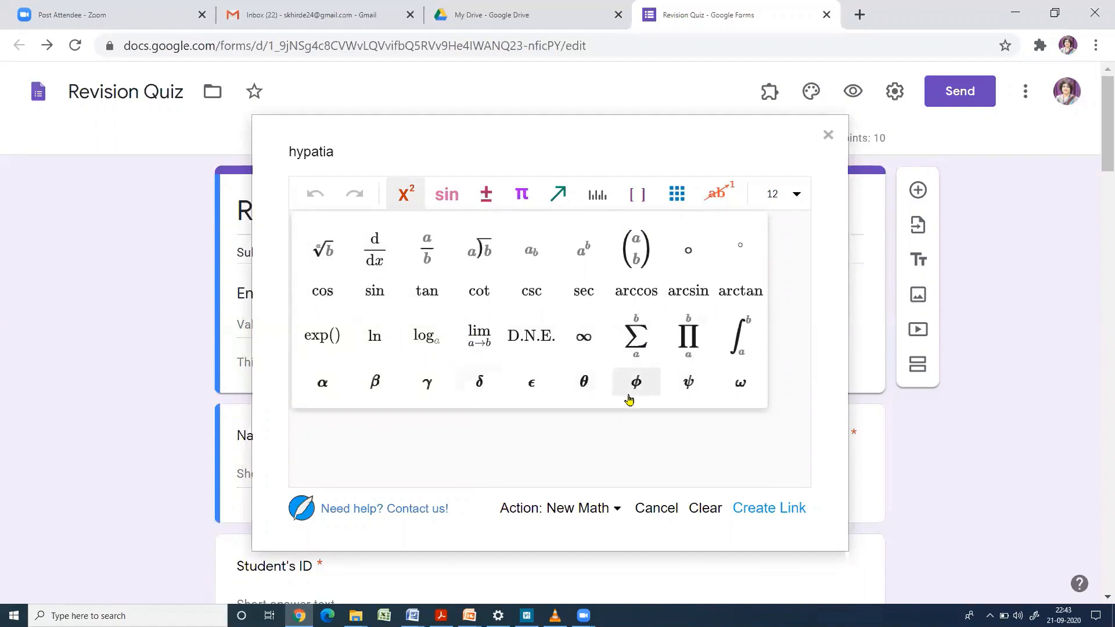
click(448, 196)
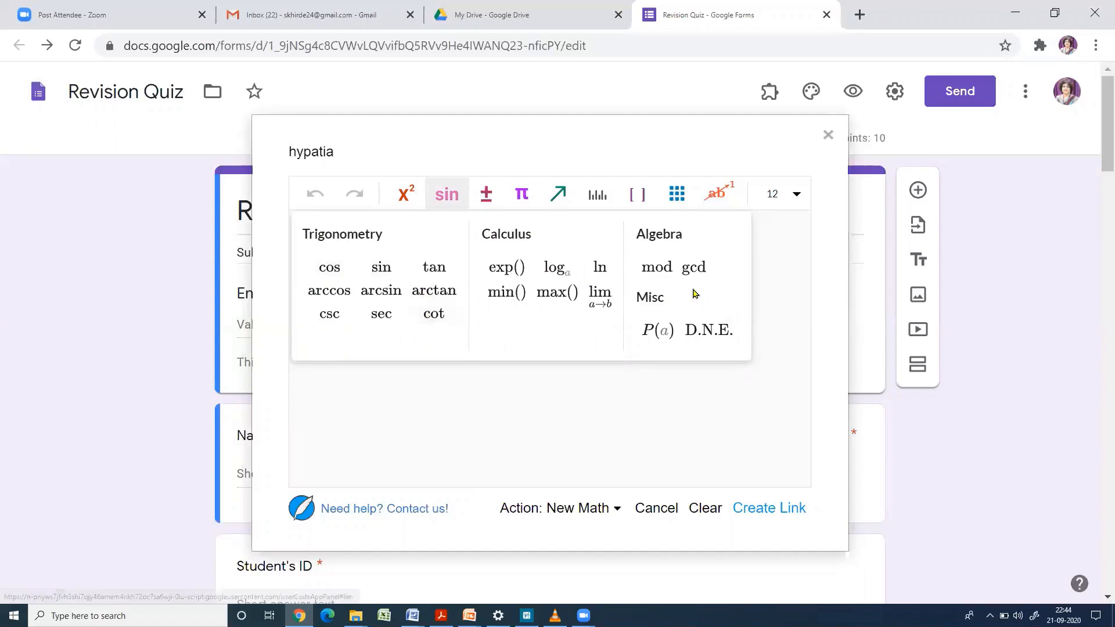
click(490, 198)
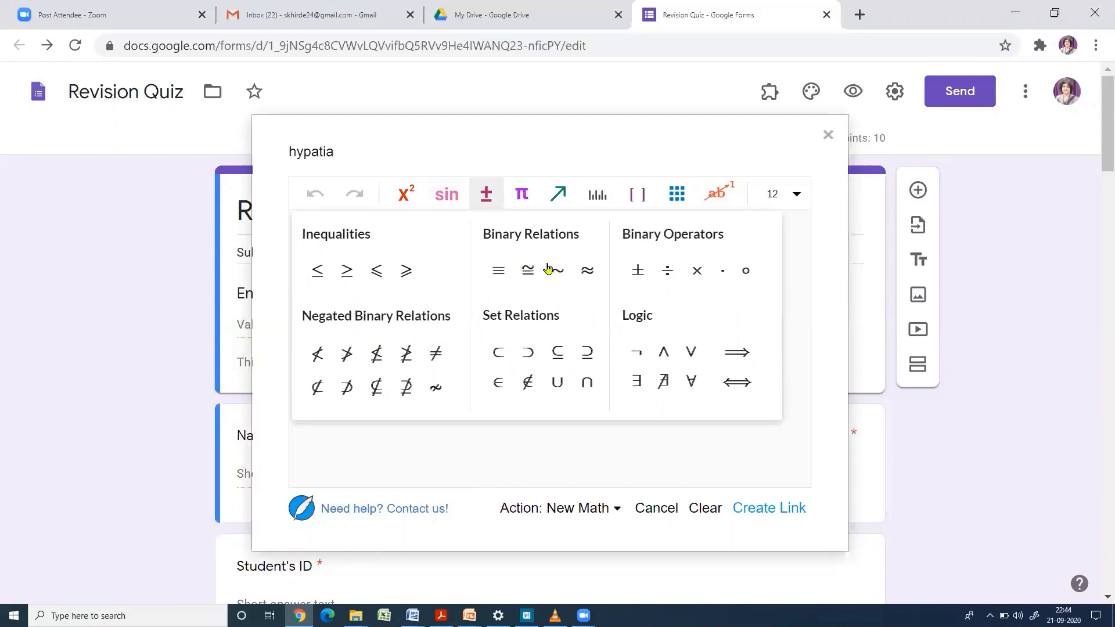
click(522, 199)
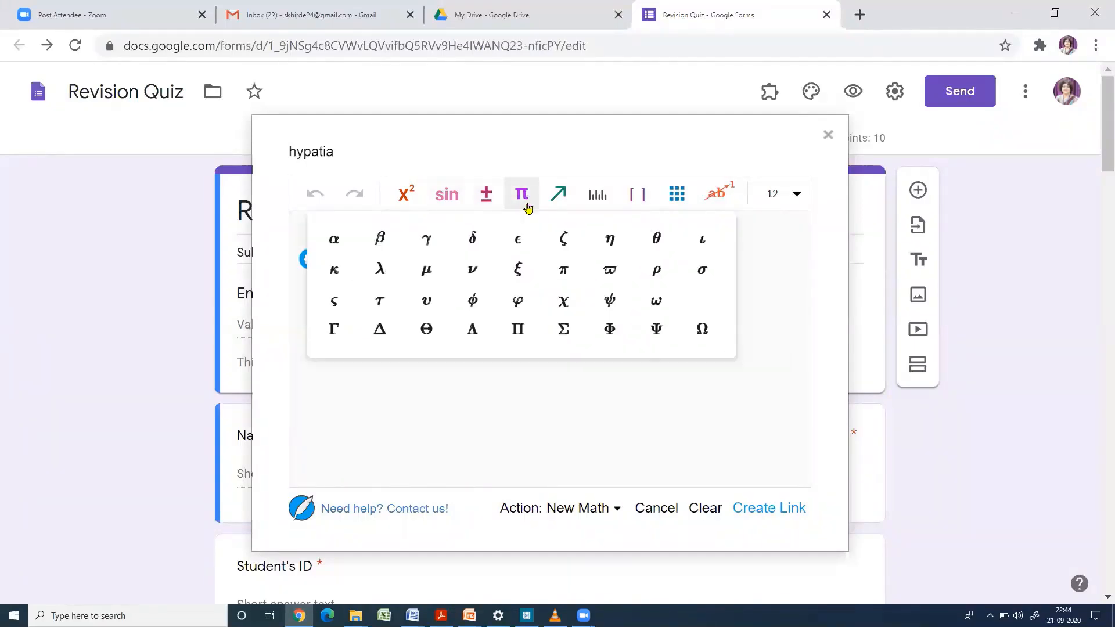
click(560, 199)
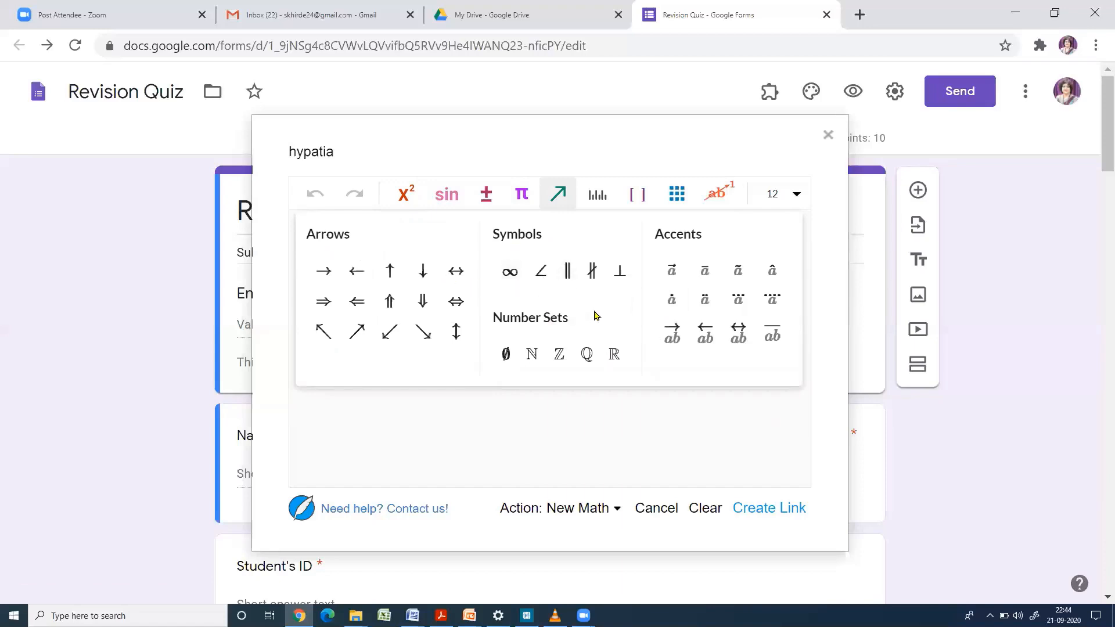
click(599, 198)
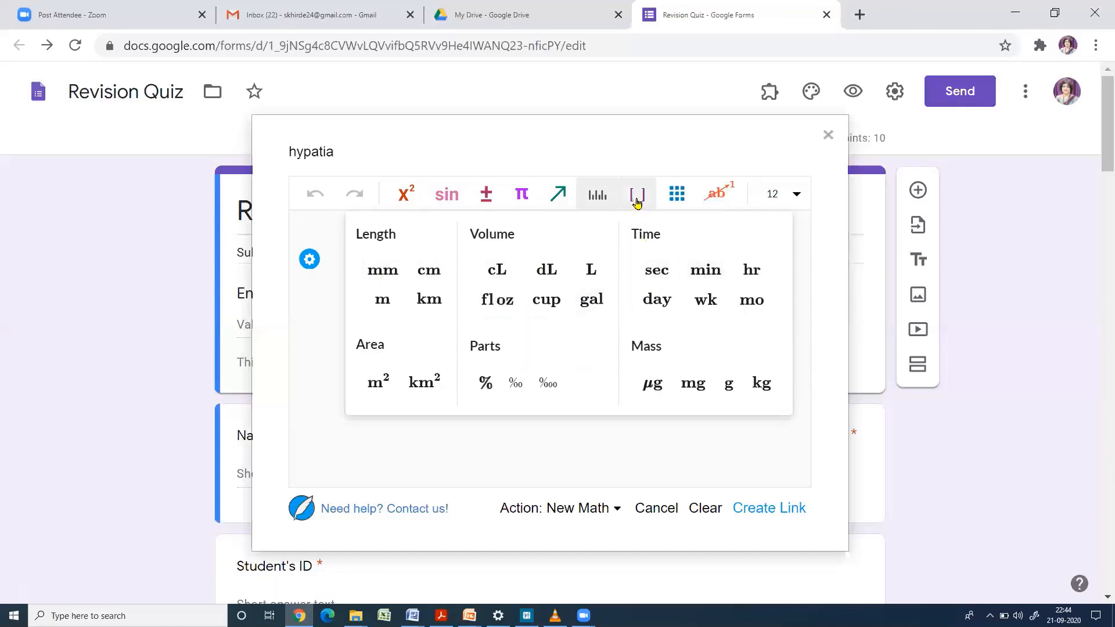
click(636, 198)
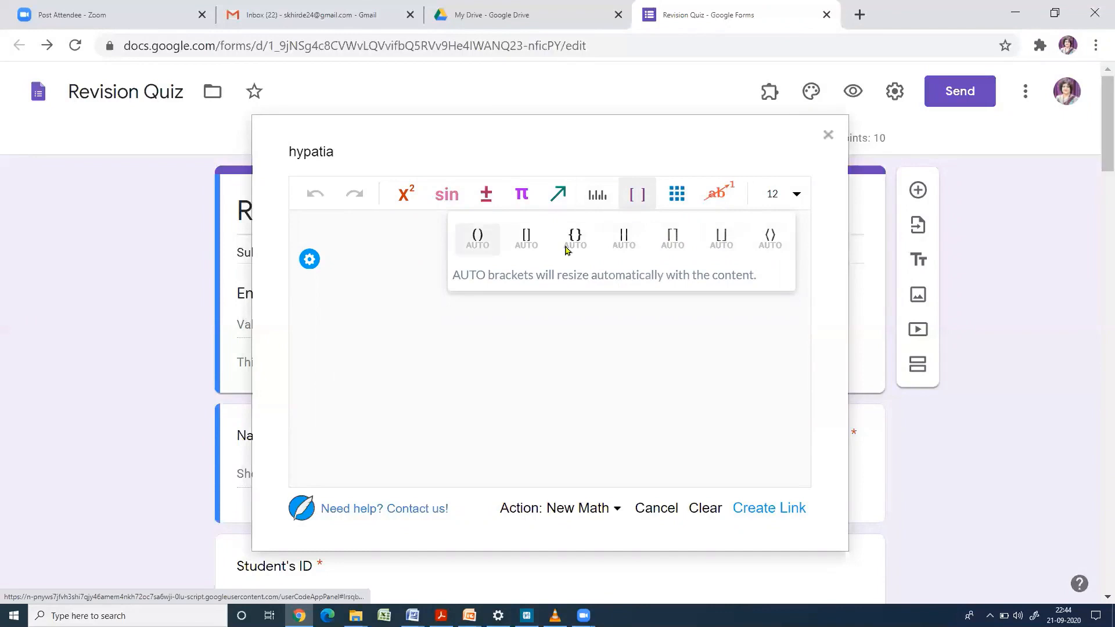
click(678, 200)
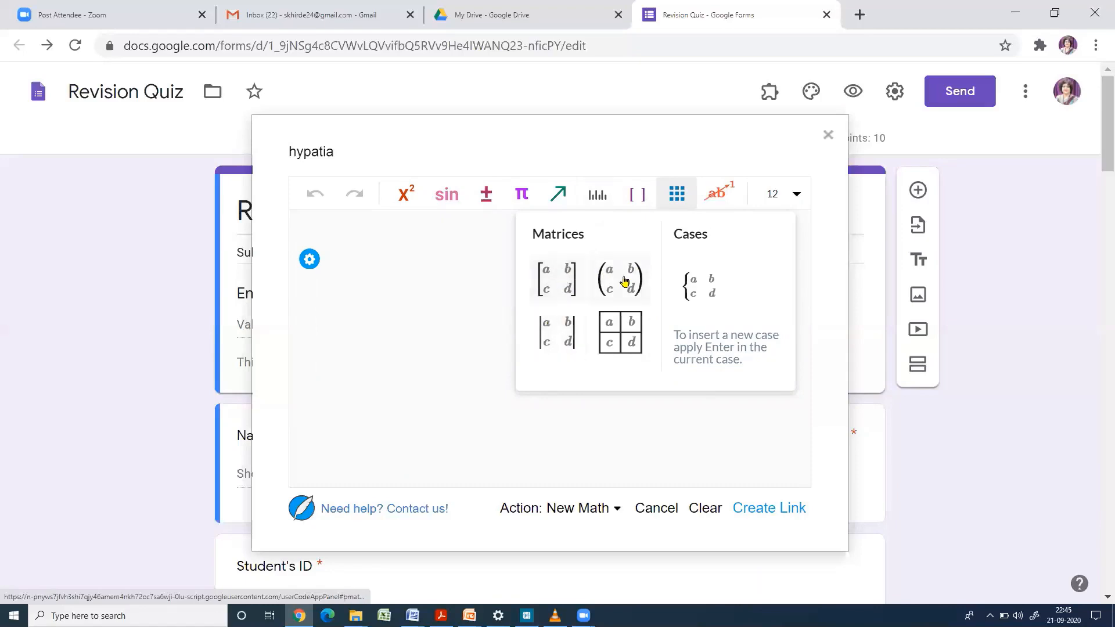
click(718, 197)
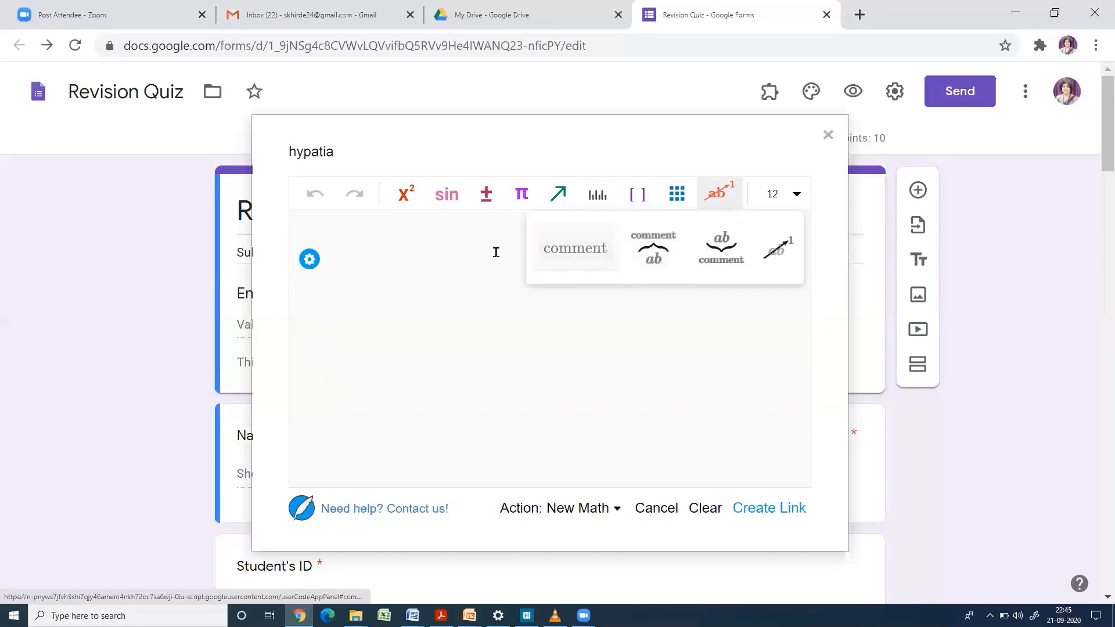
click(799, 197)
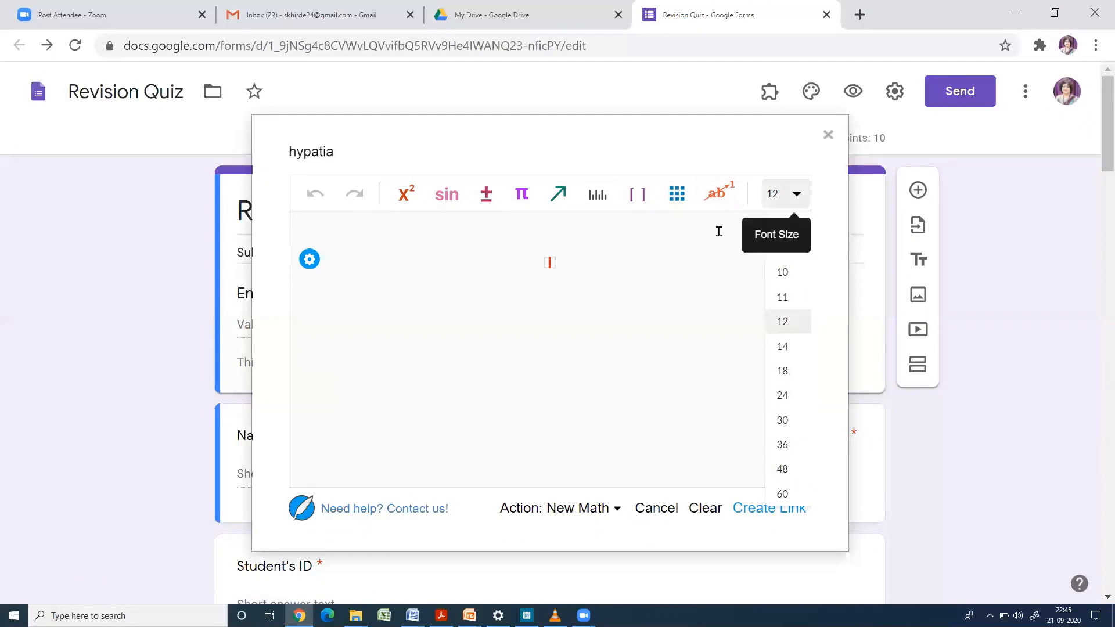
click(407, 197)
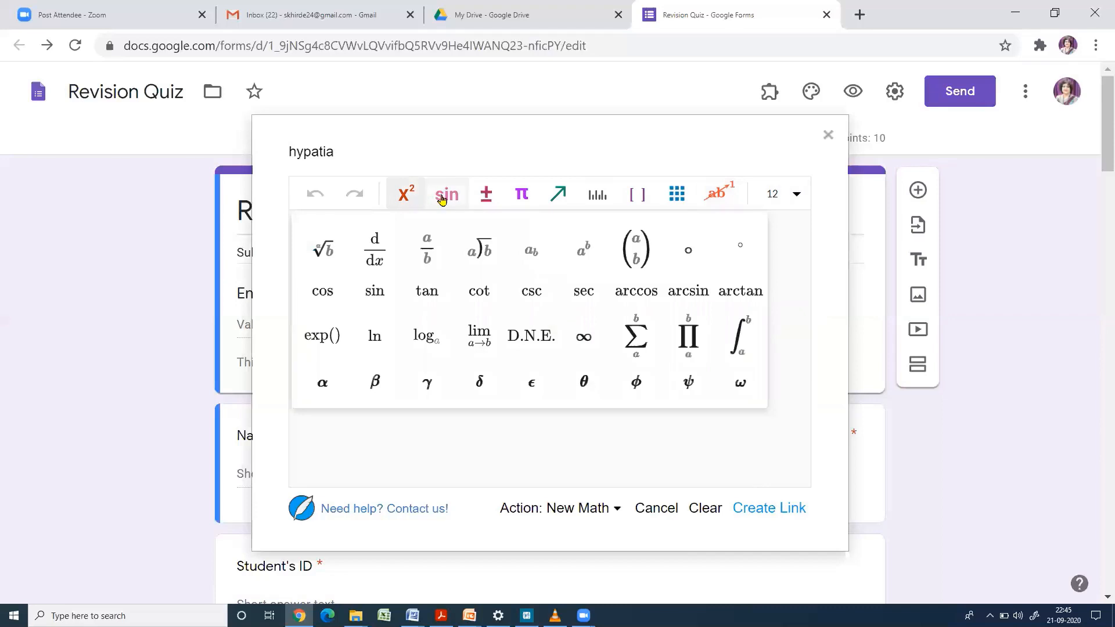
click(445, 195)
click(482, 199)
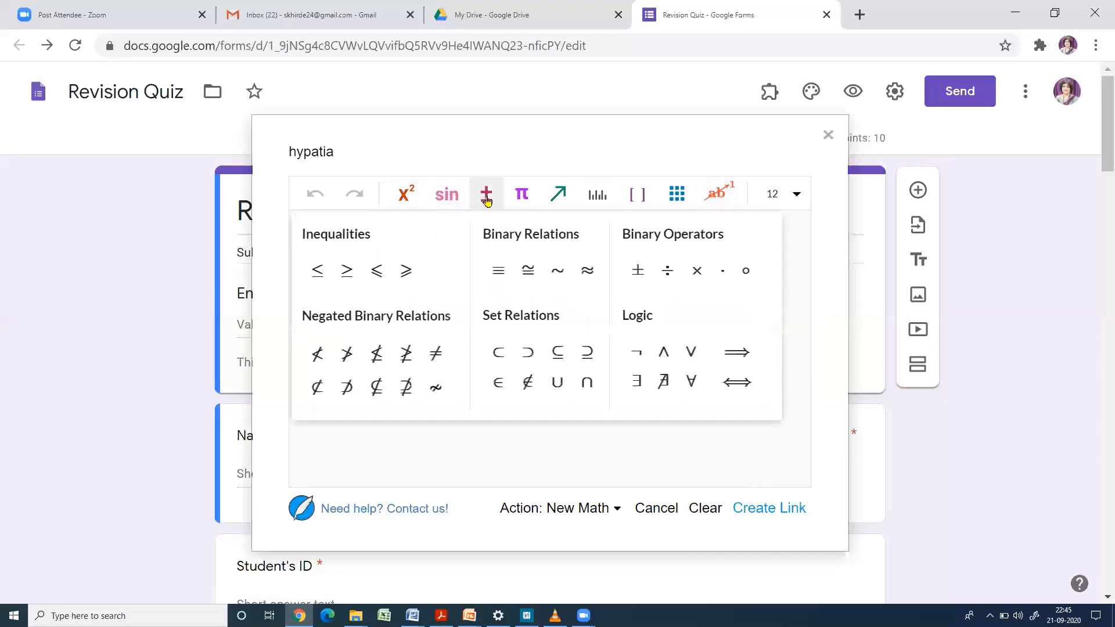
click(522, 200)
click(555, 204)
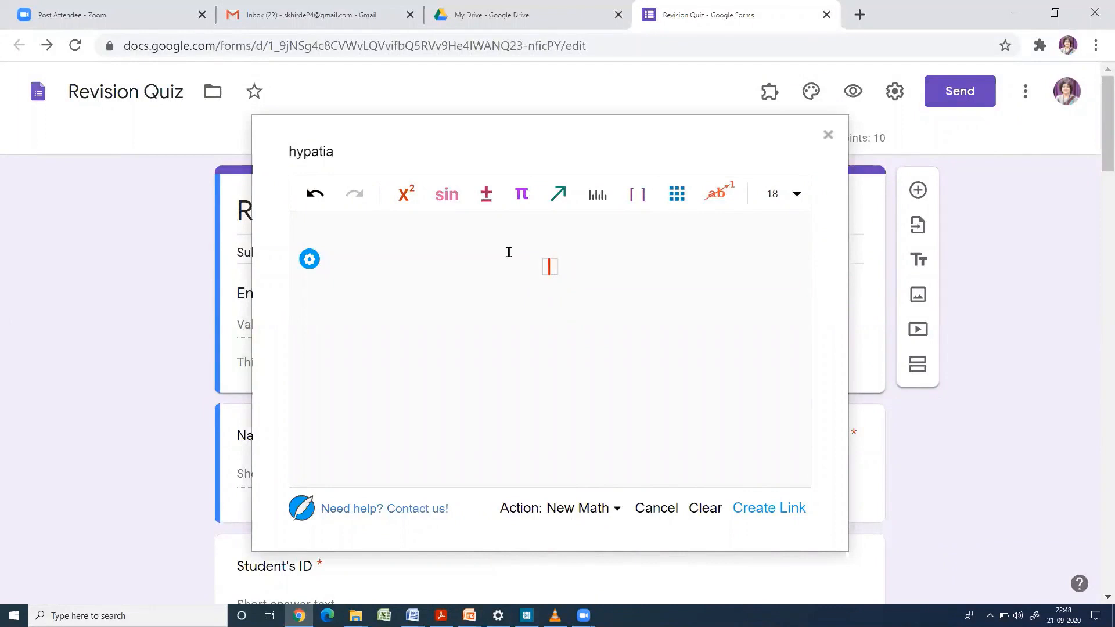
Start a new equation in the Hypatia editor with the derivative dy/dx, followed by = x
click(407, 200)
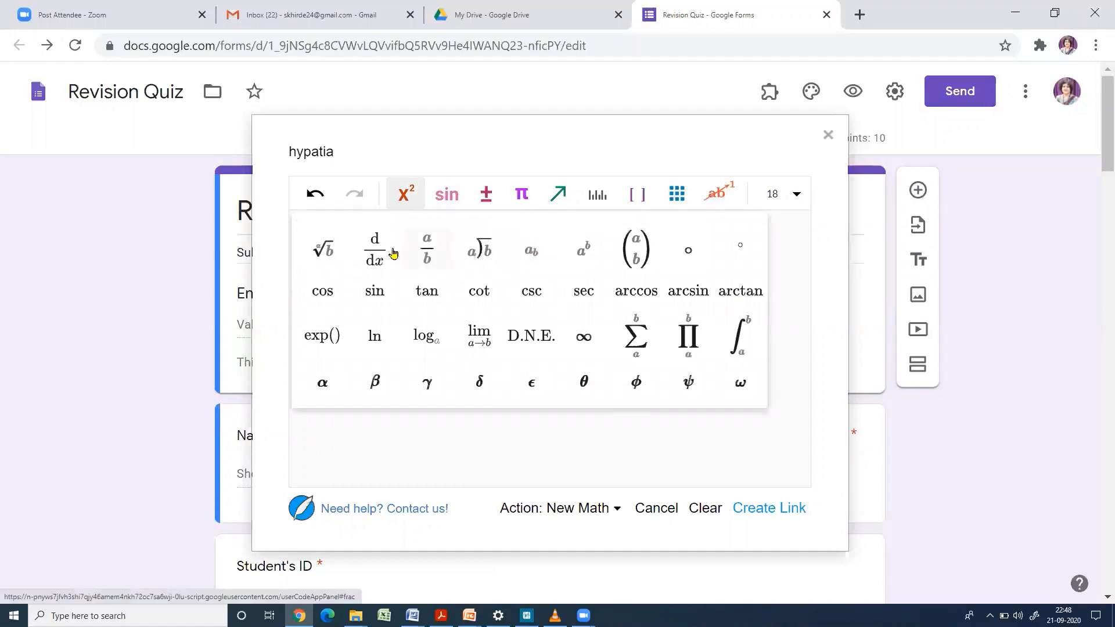
click(378, 250)
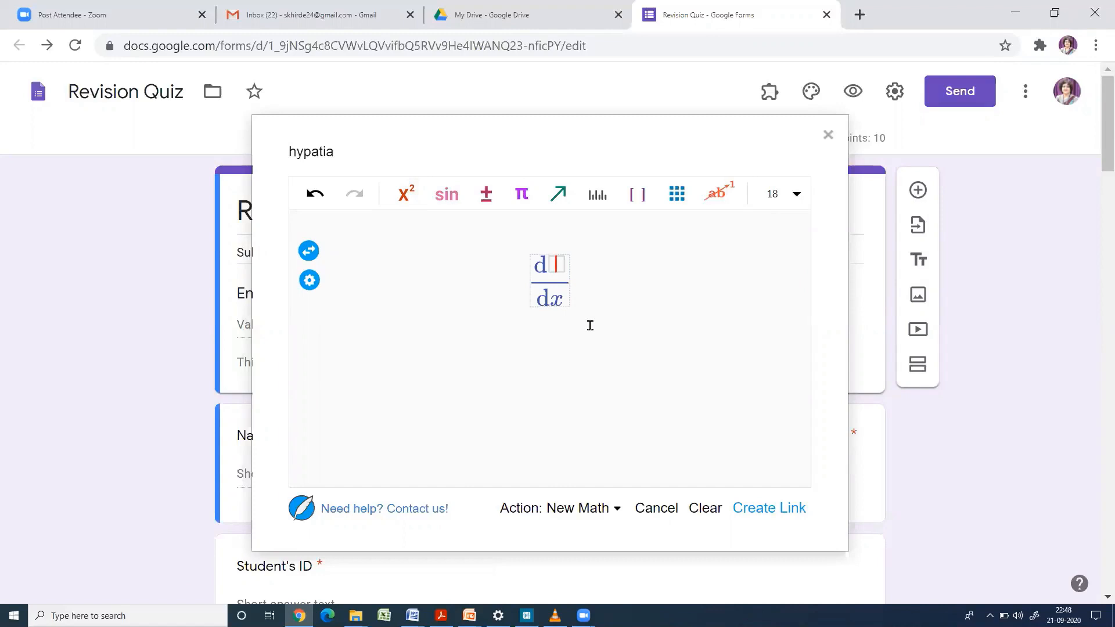
text(y)
click(570, 299)
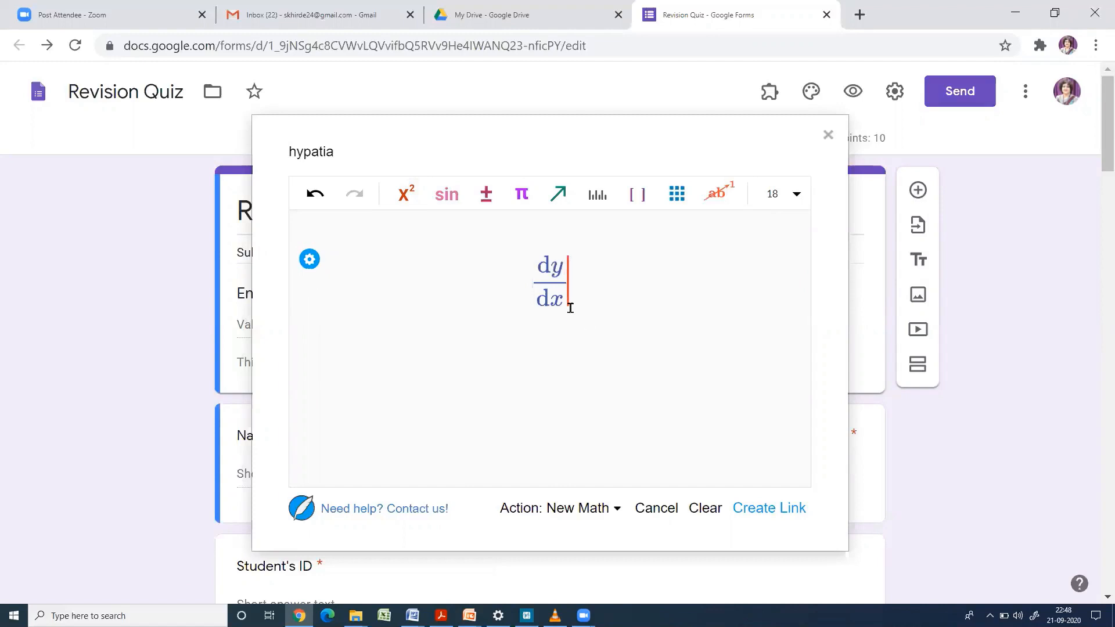
text(=)
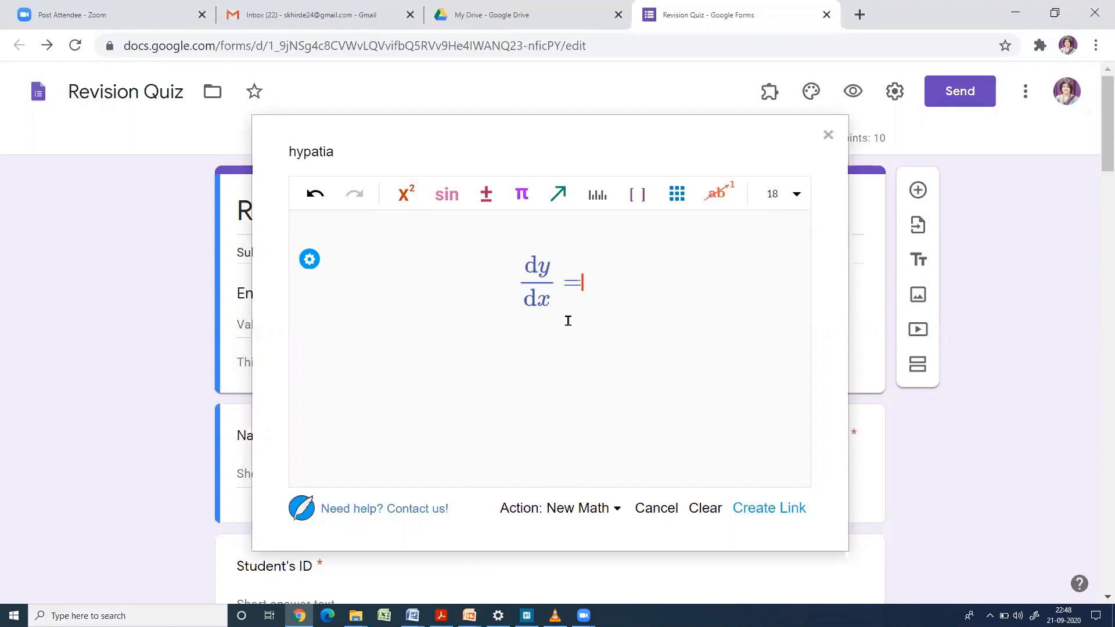
text(x)
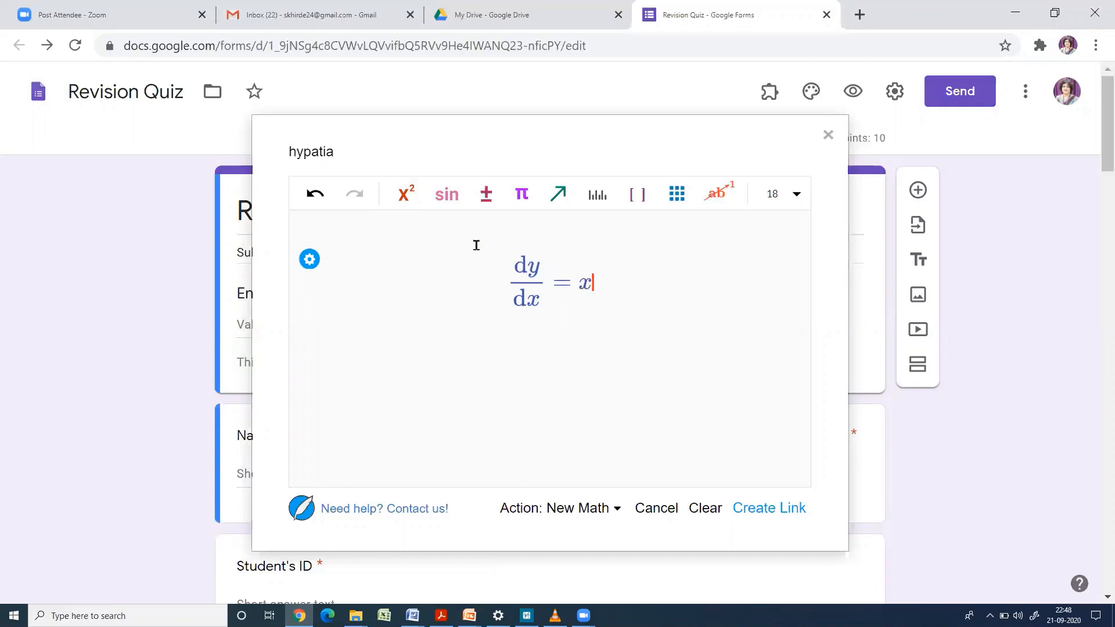
Complete the equation's right-hand side with sin y + y sin x, using the sine function for both terms
click(446, 194)
click(381, 266)
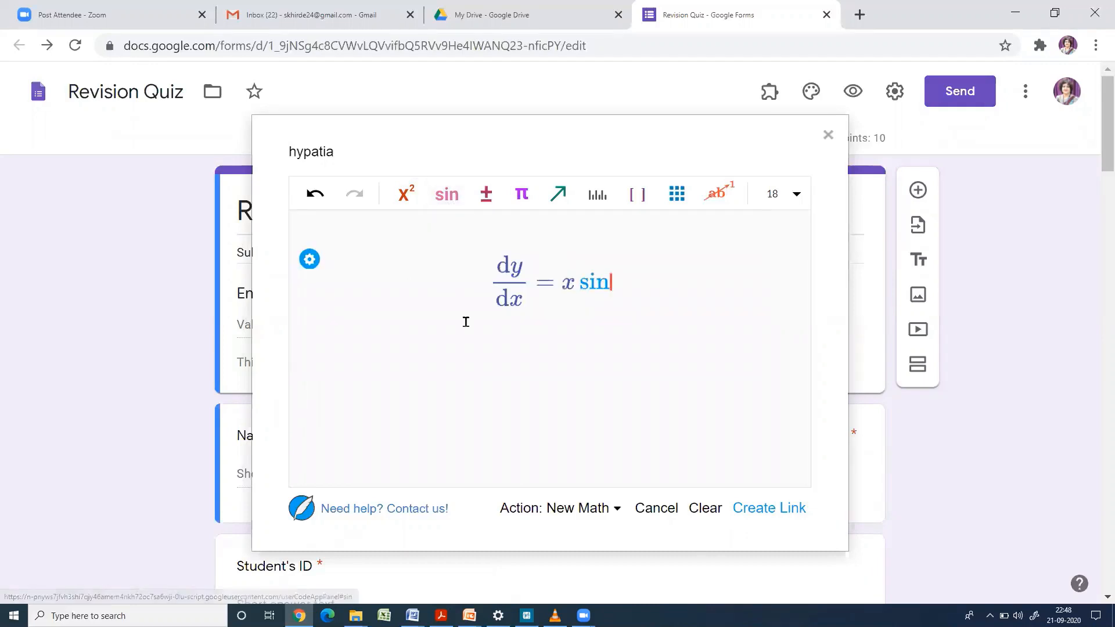
text(y)
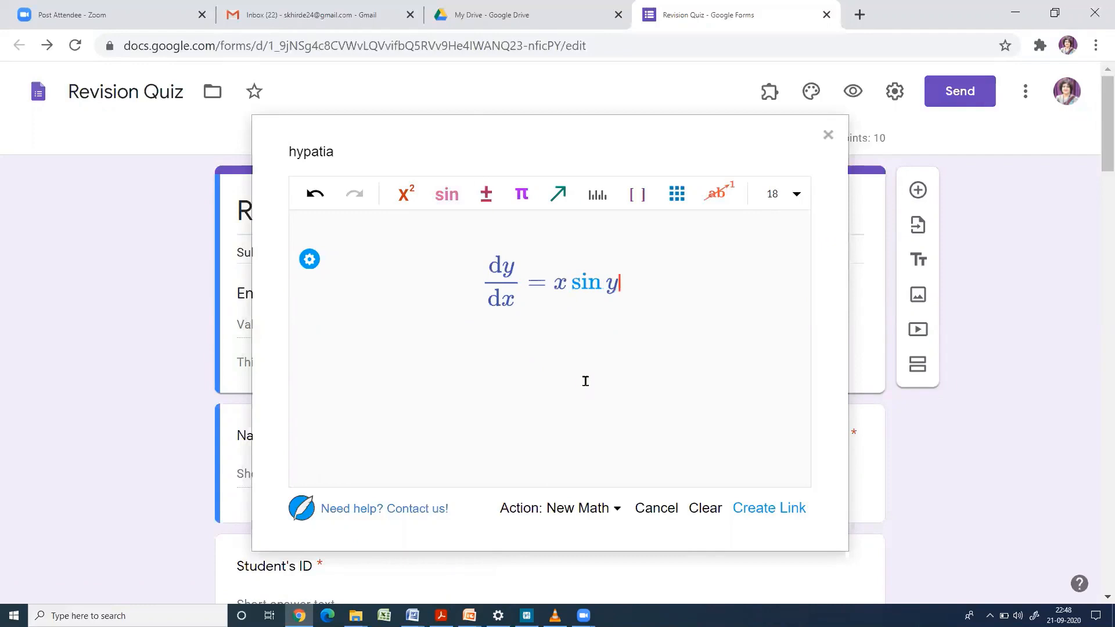
text(+)
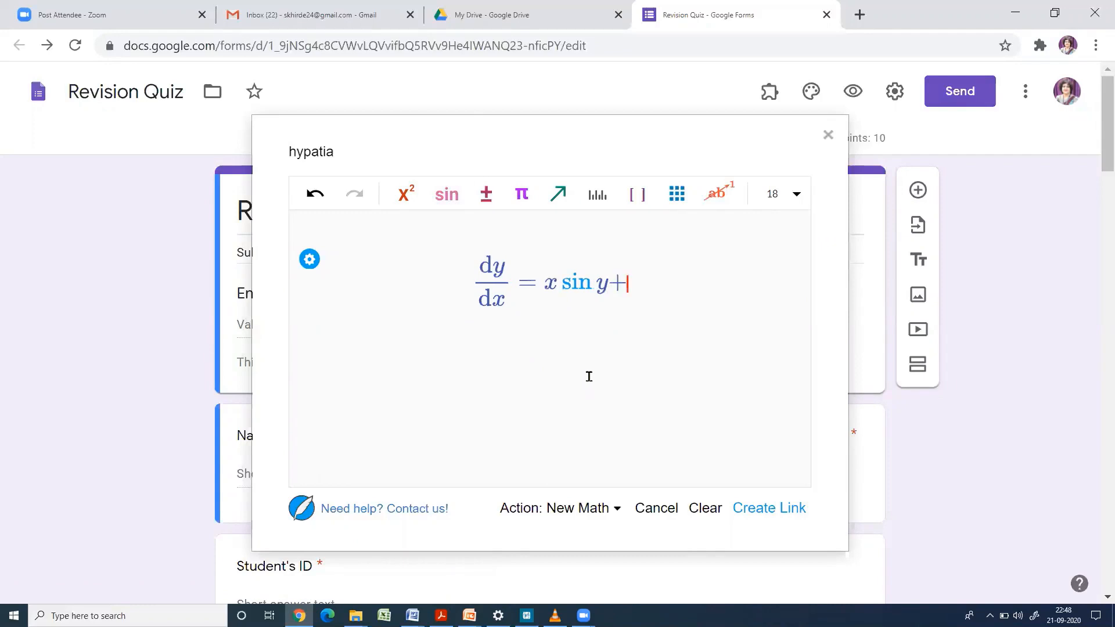
text(y)
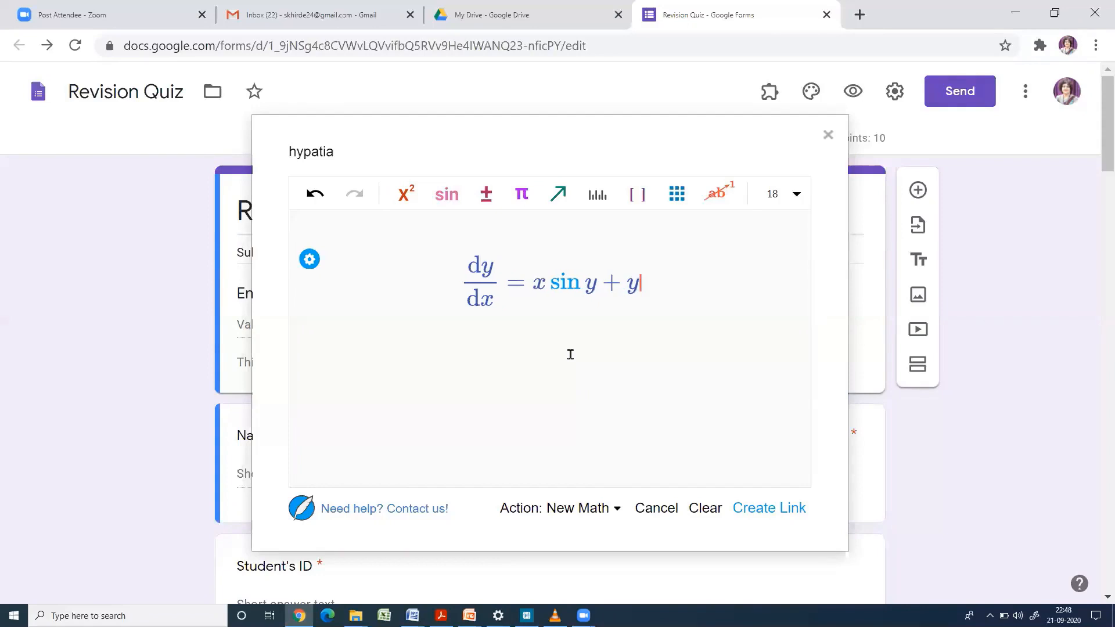
click(448, 199)
click(381, 267)
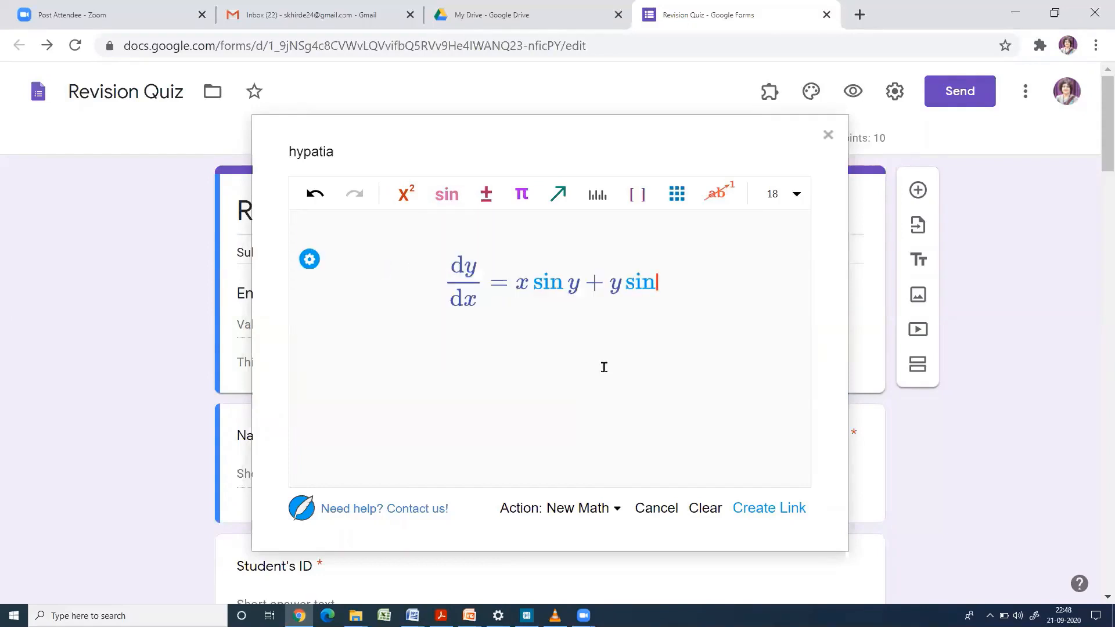
text(x)
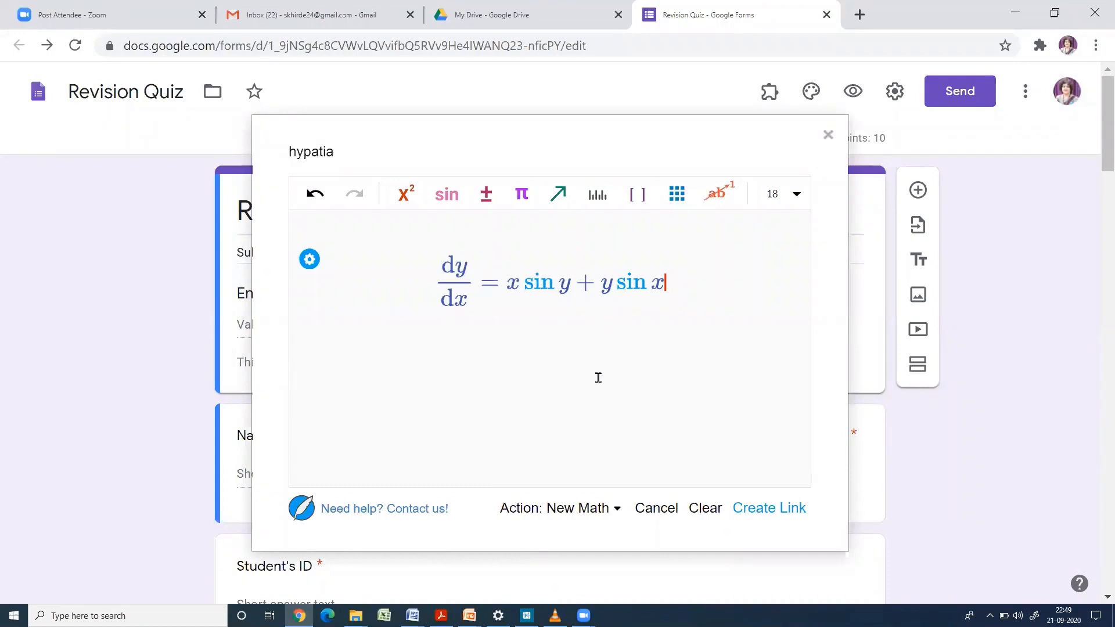
Create an image link for the equation, copy it to the clipboard, and close the Hypatia editor
click(773, 511)
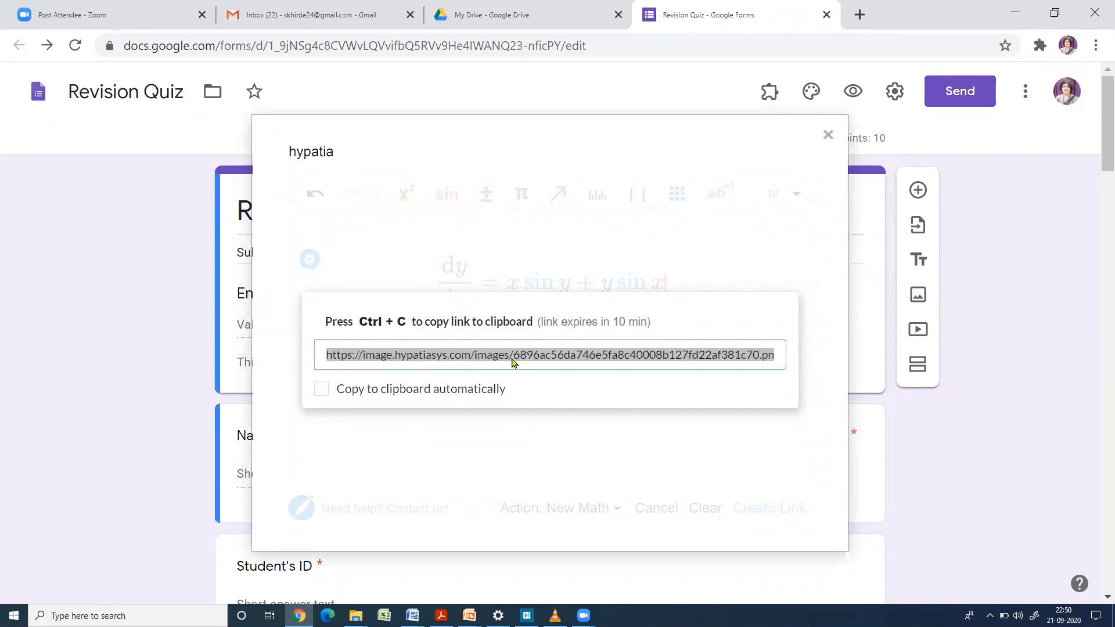
right_click(513, 360)
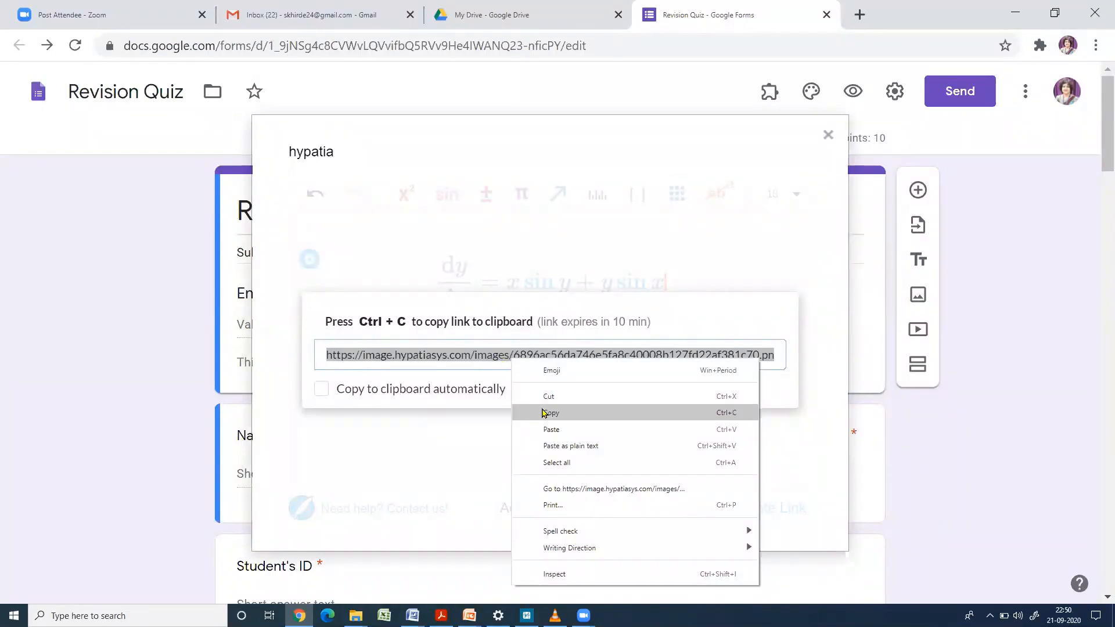
click(546, 413)
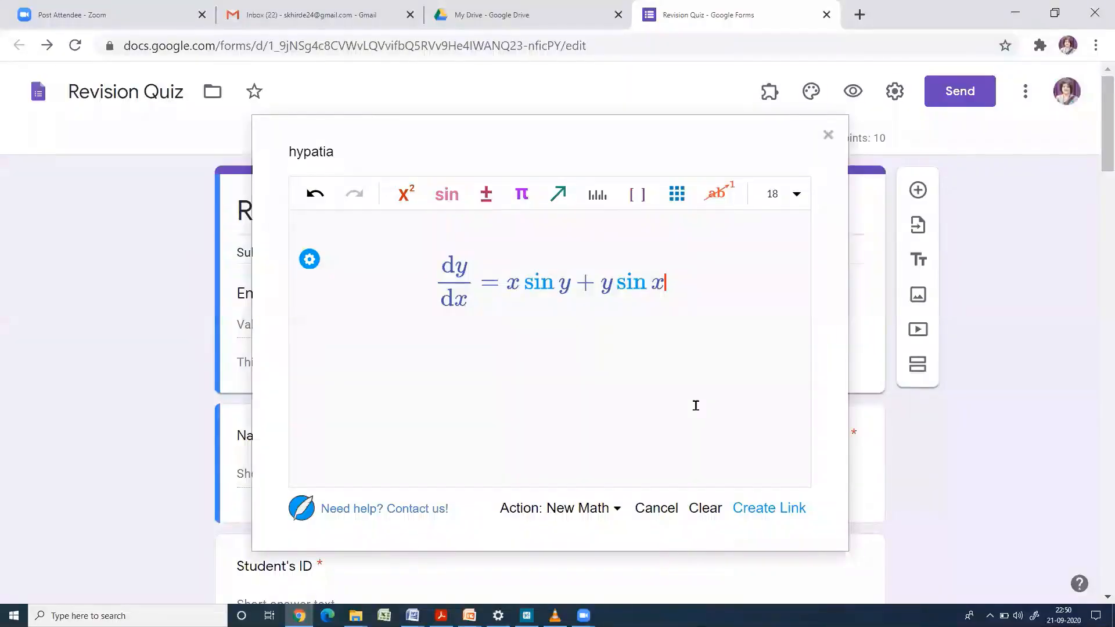
click(829, 136)
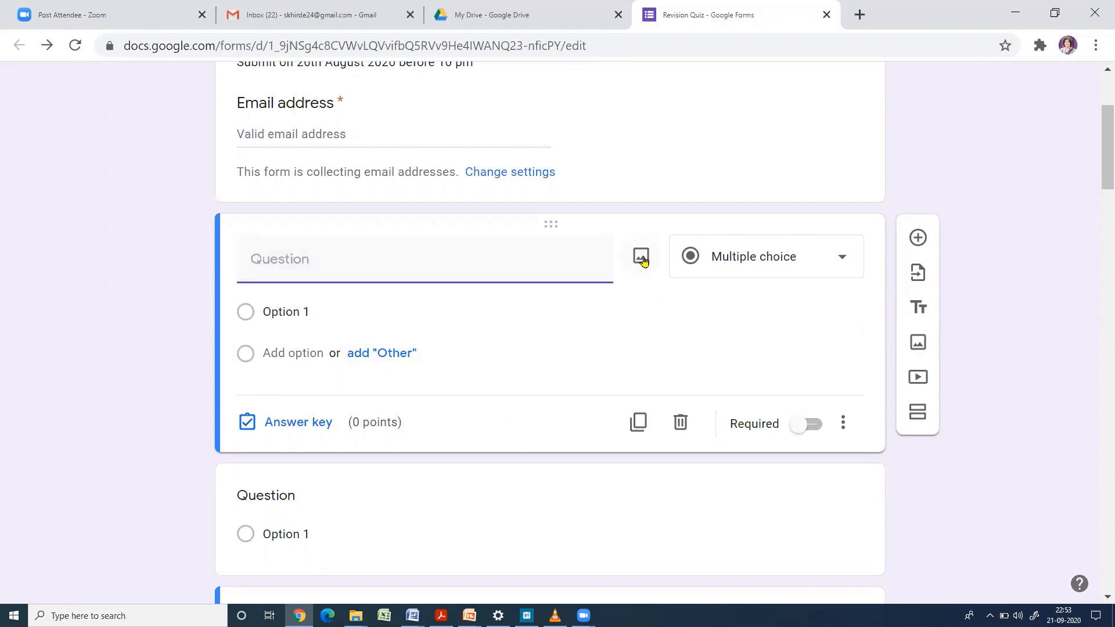
Insert the equation image into the blank multiple-choice question by URL, using the copied Hypatia link
click(642, 260)
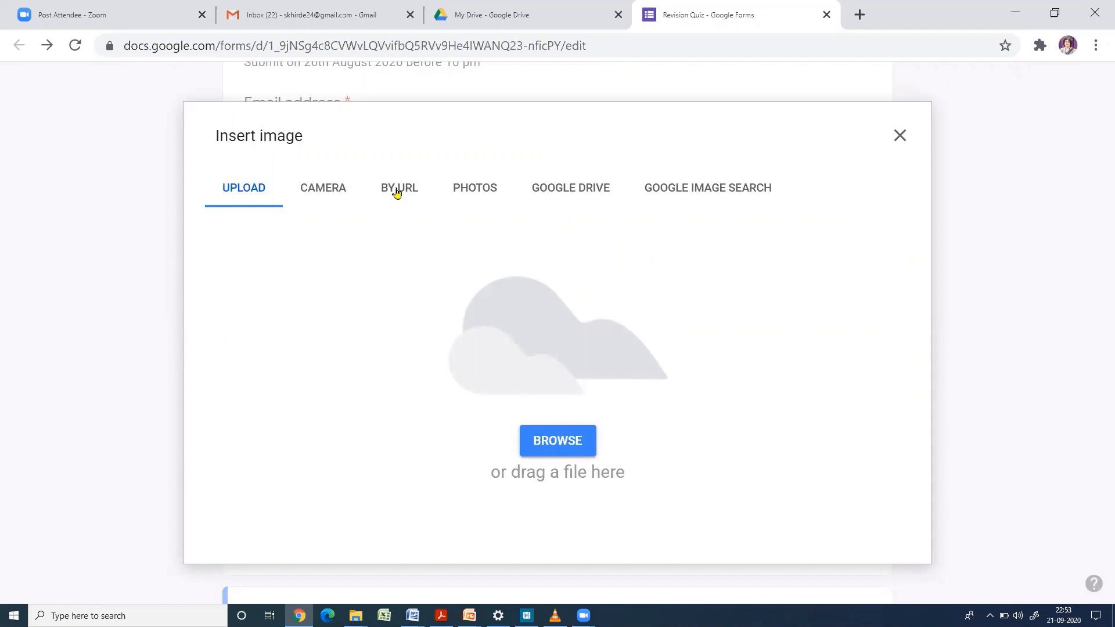
click(397, 192)
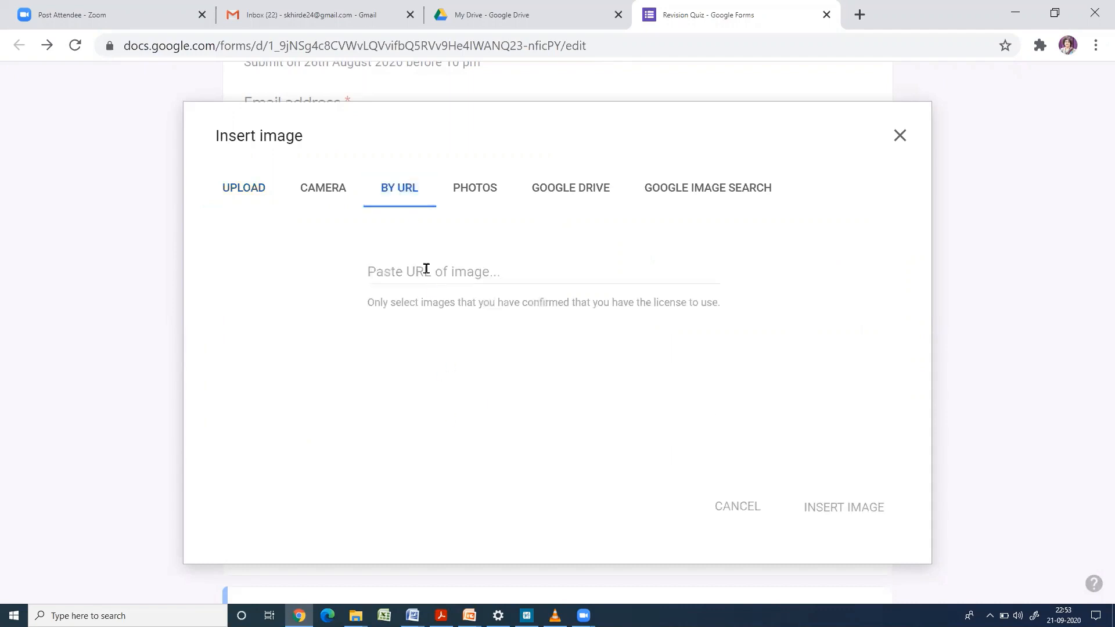
click(426, 268)
right_click(429, 273)
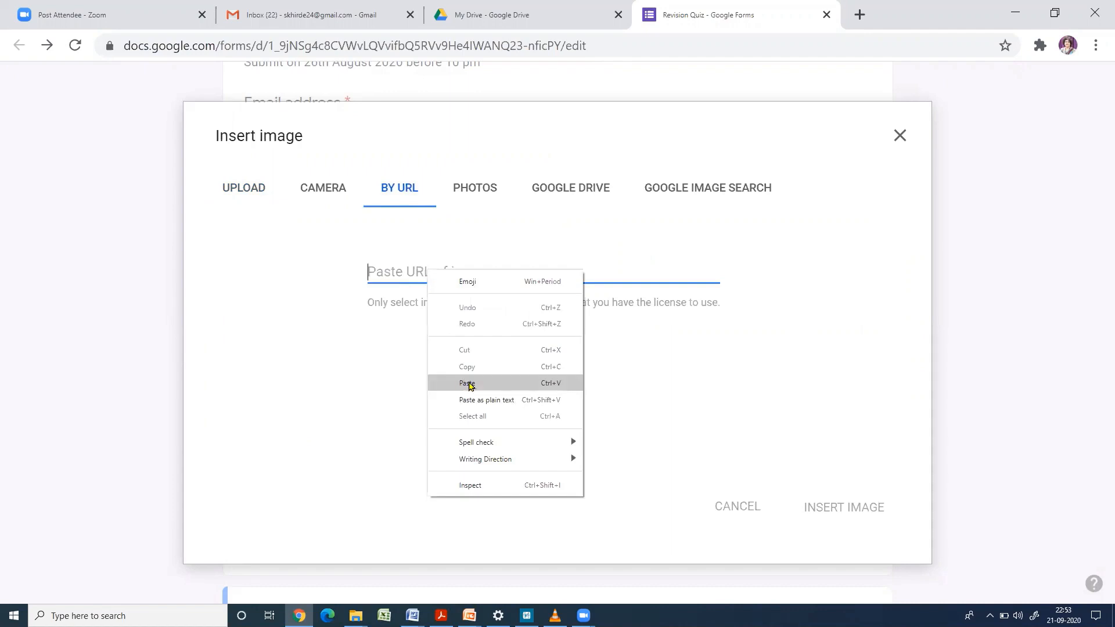
click(470, 385)
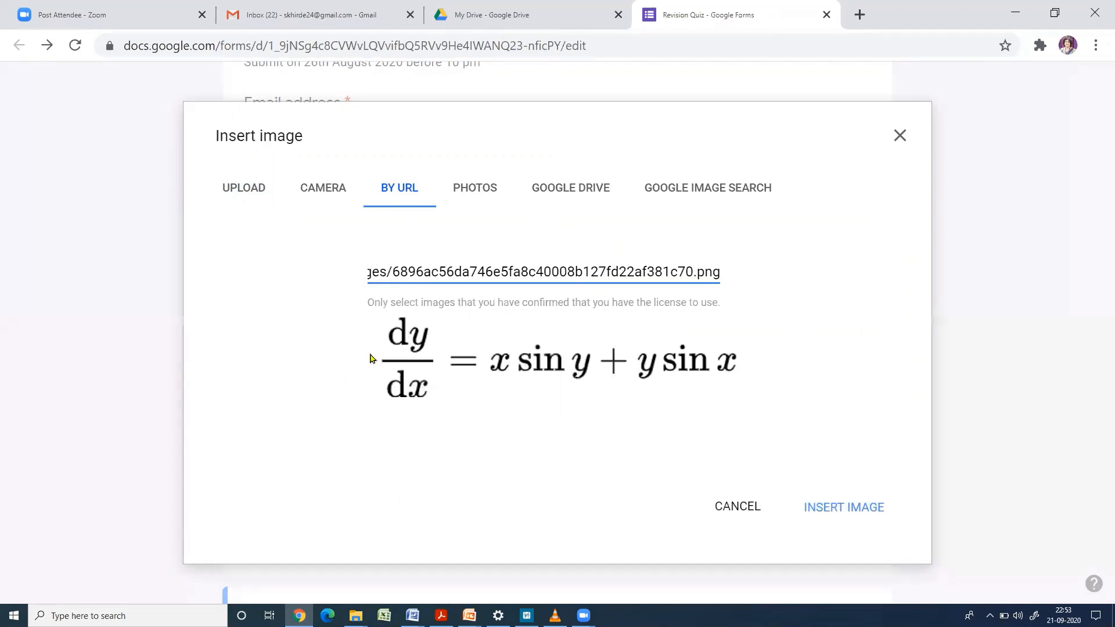
click(838, 509)
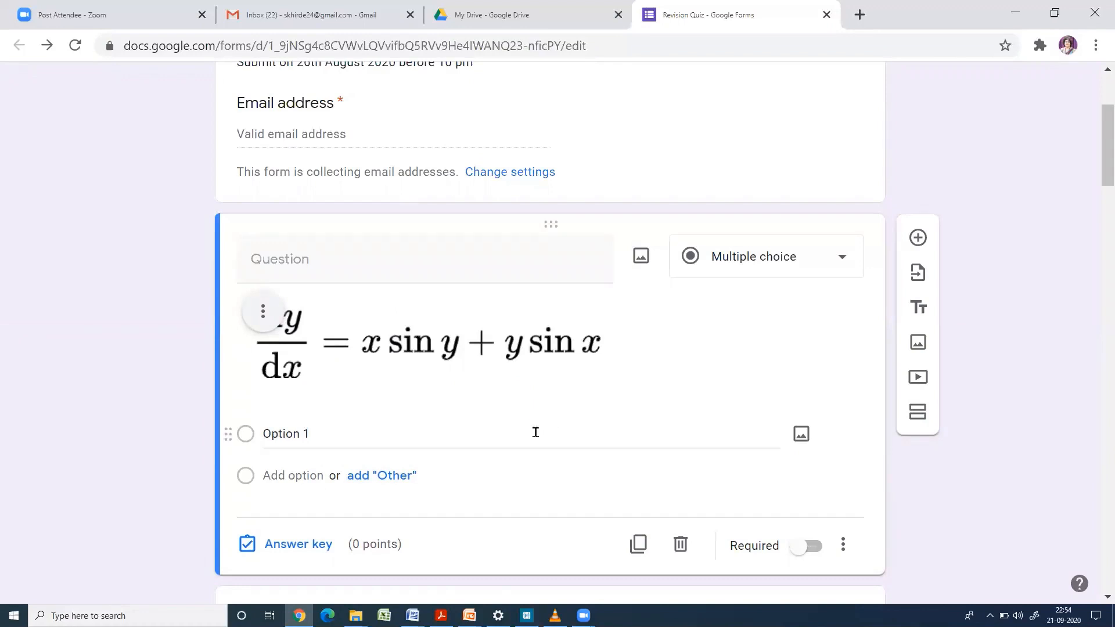
Title the blank question below the equation question "Refer the figure to answer the question"
scroll(700, 455, down, 2)
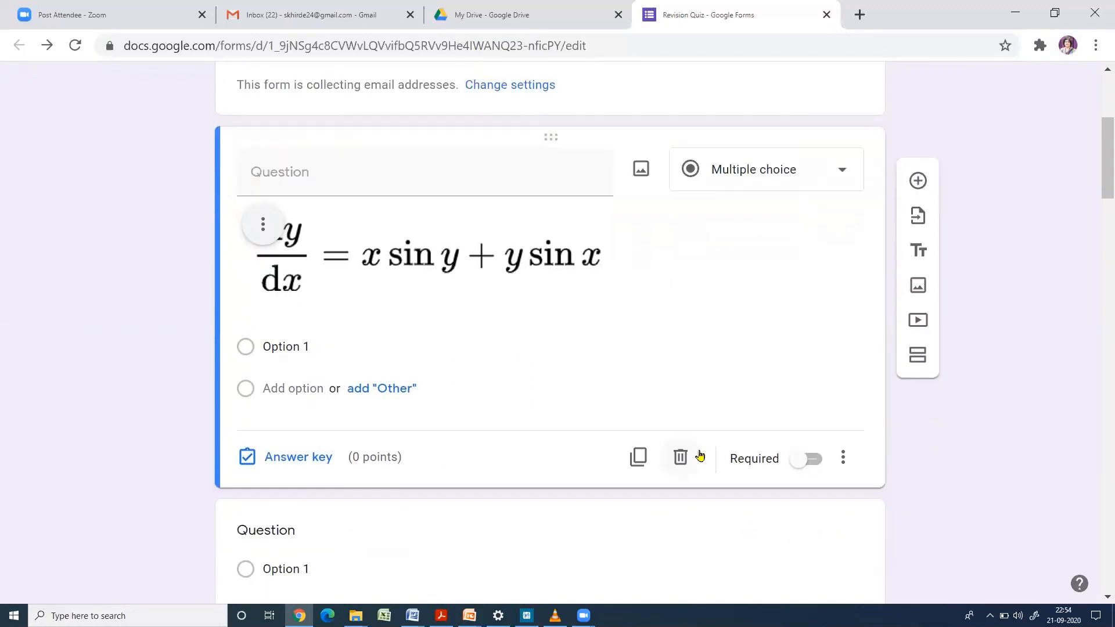
scroll(630, 436, down, 3)
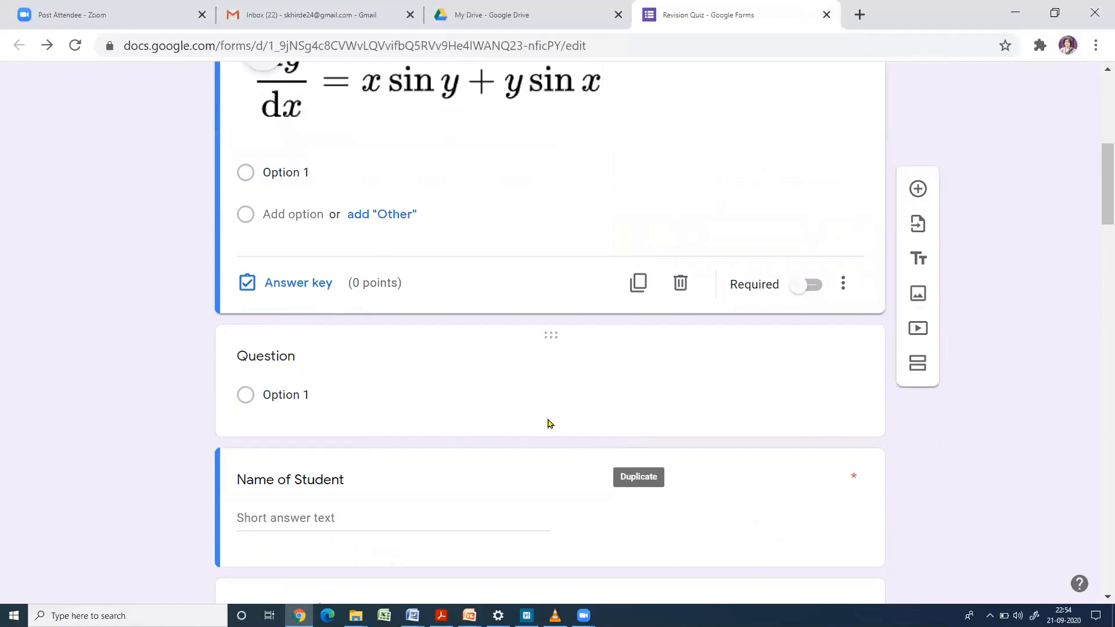
click(469, 385)
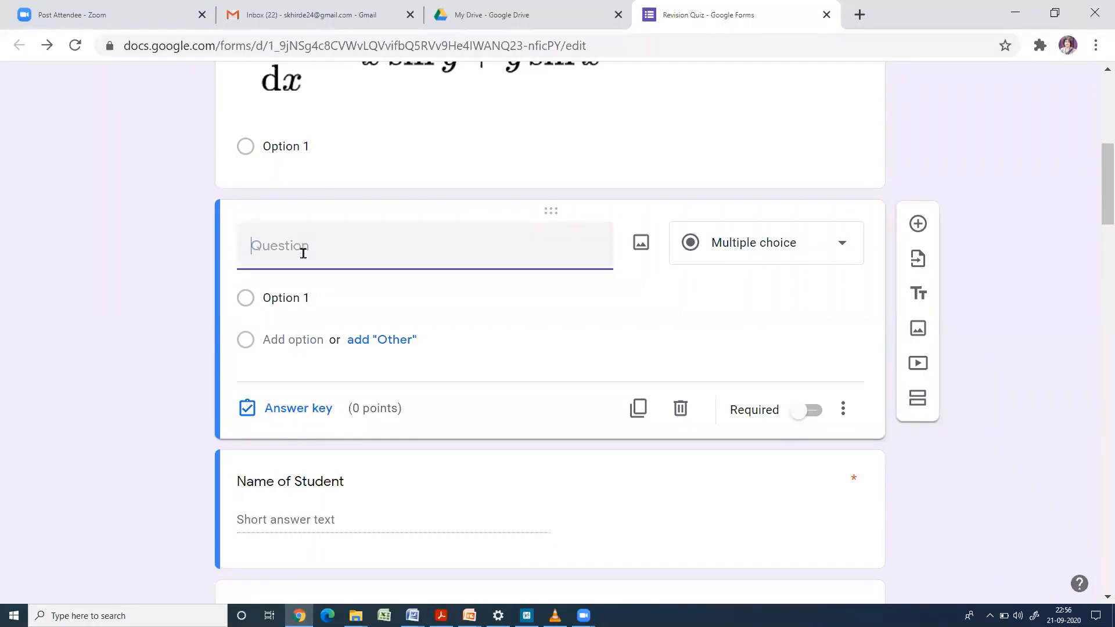
text(Refer the figure to answer the question)
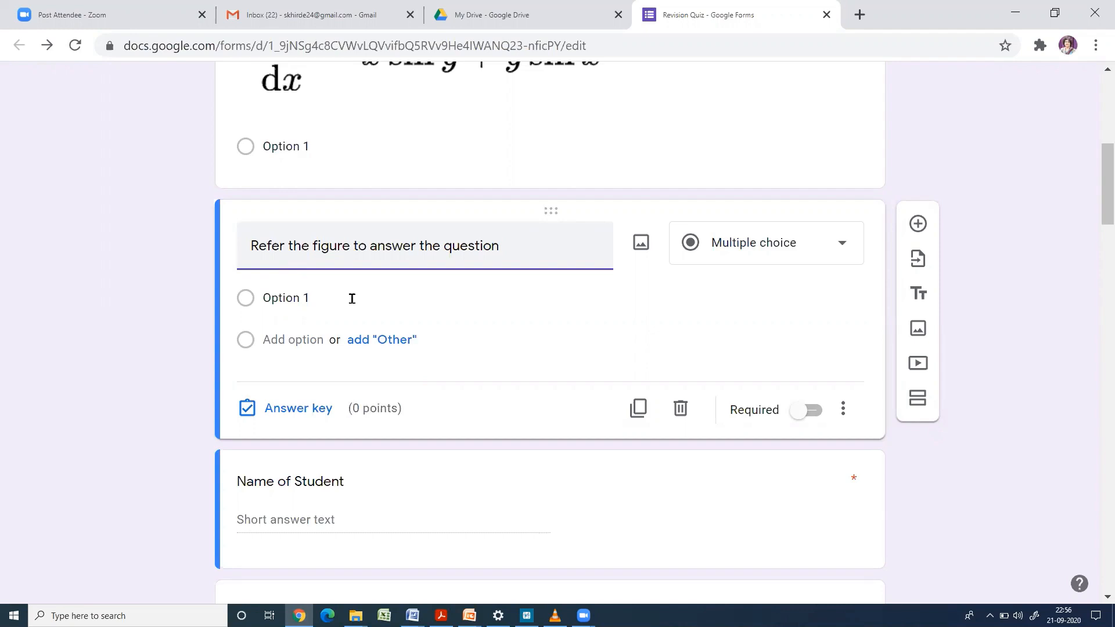
click(456, 304)
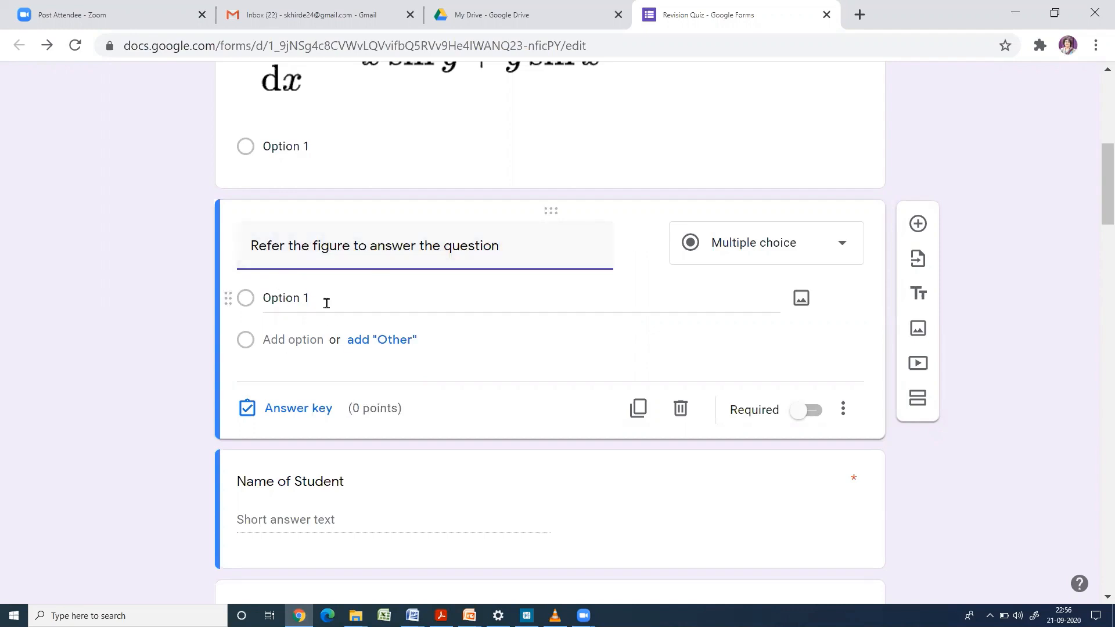
Upload the ILD image file from the Google quiz folder into the "Refer the figure to answer the question" question
click(627, 266)
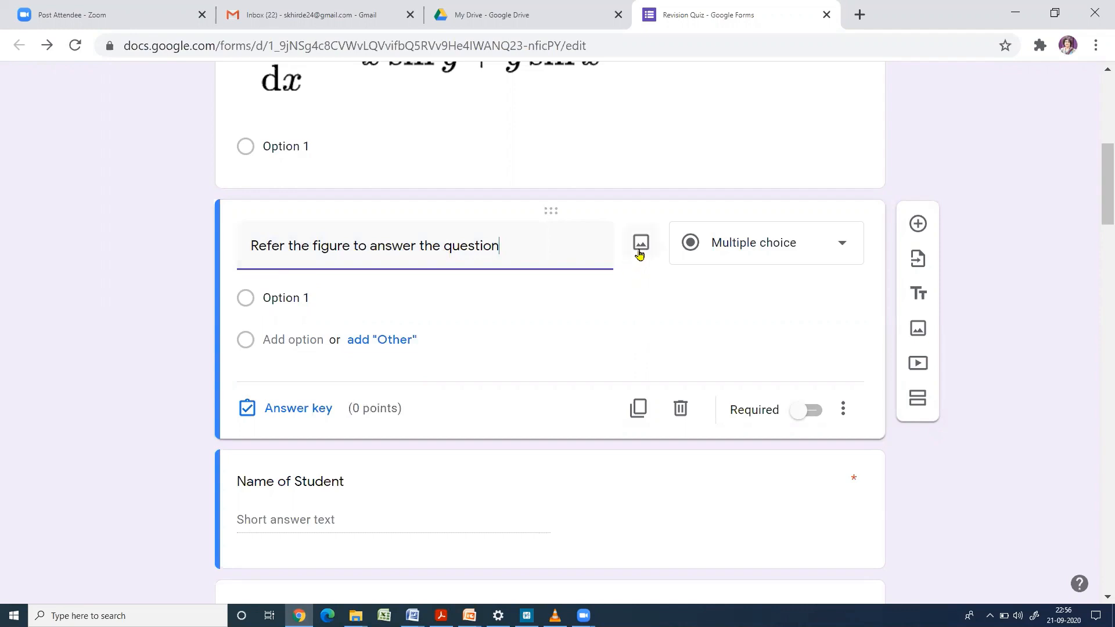
click(641, 245)
click(641, 245)
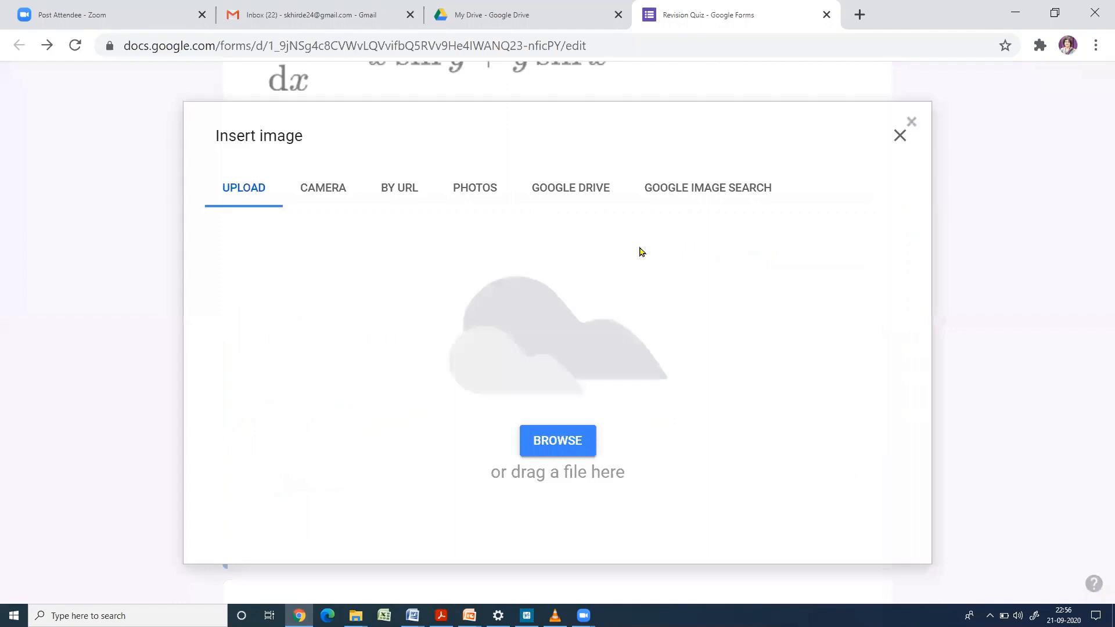
click(548, 445)
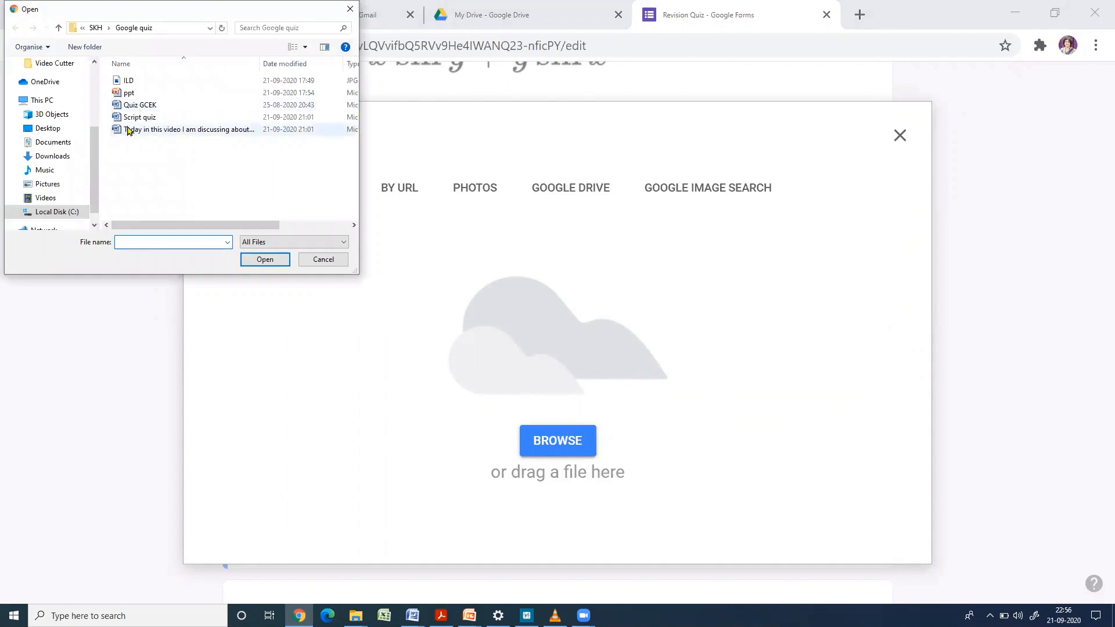
click(129, 81)
click(265, 260)
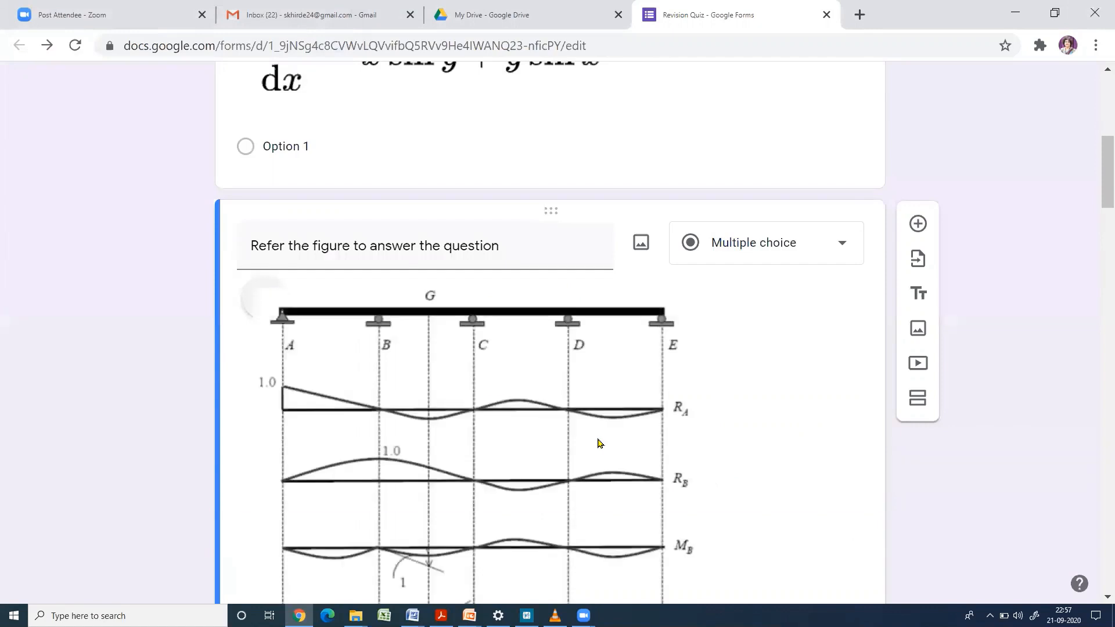
Shrink the inserted beam diagram proportionally to about the width of the question title box
click(525, 436)
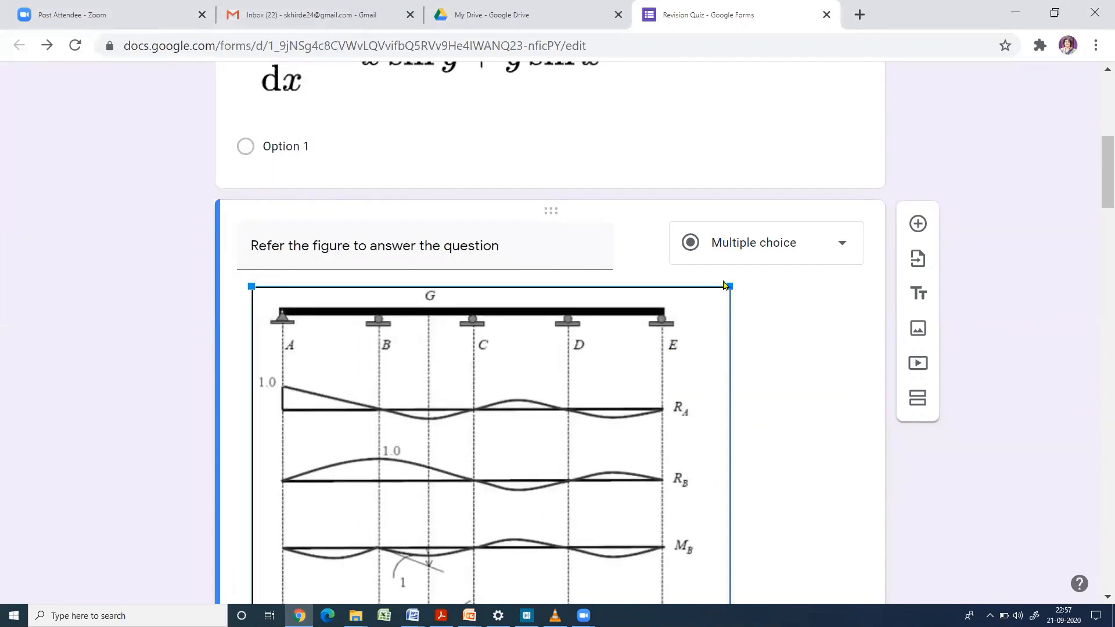
drag(729, 285, 630, 359)
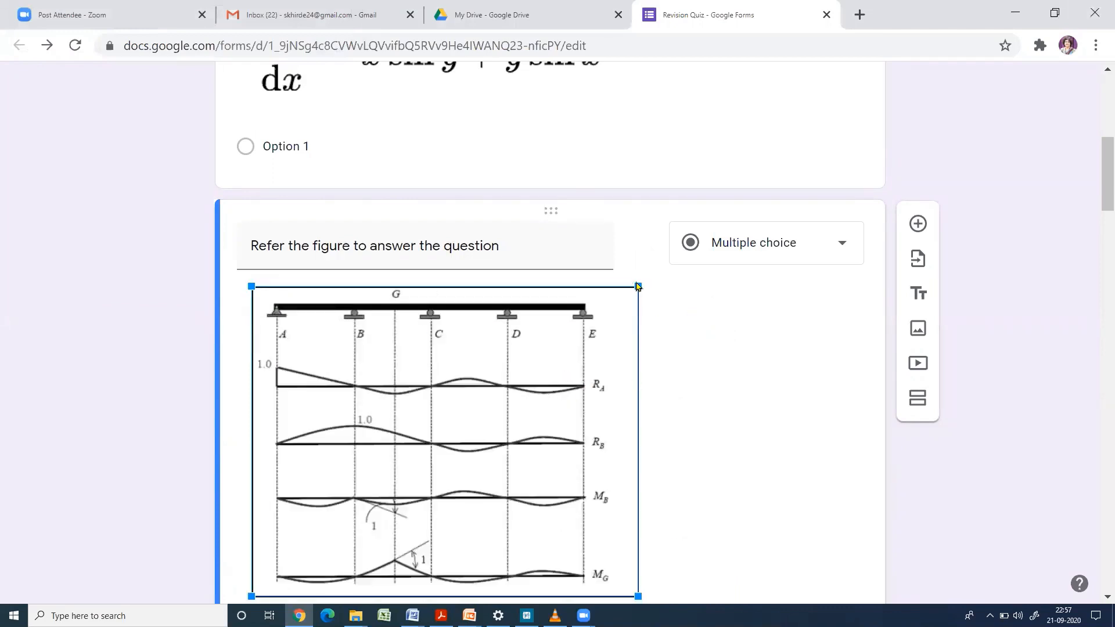
drag(639, 285, 613, 306)
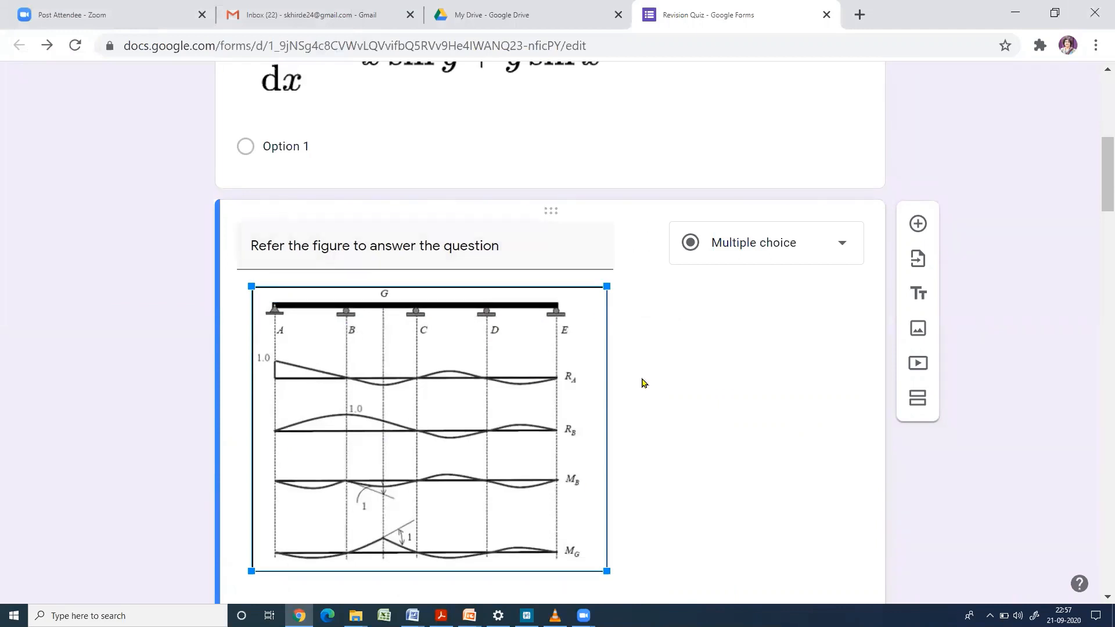
Mark the "Refer the figure to answer the question" question as required
scroll(642, 381, down, 3)
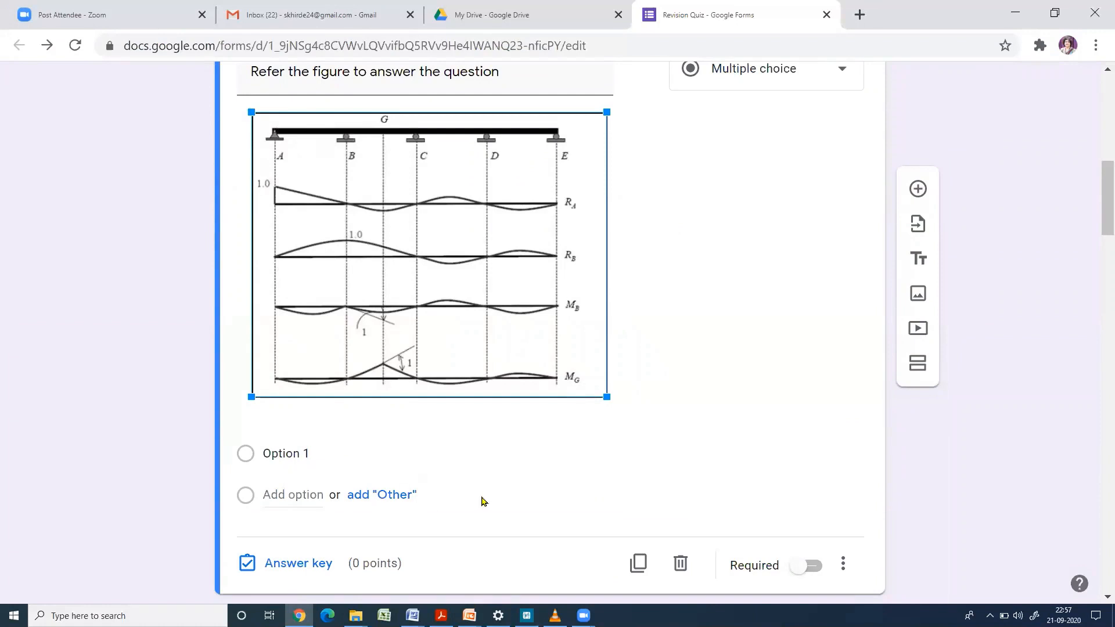
scroll(459, 488, down, 3)
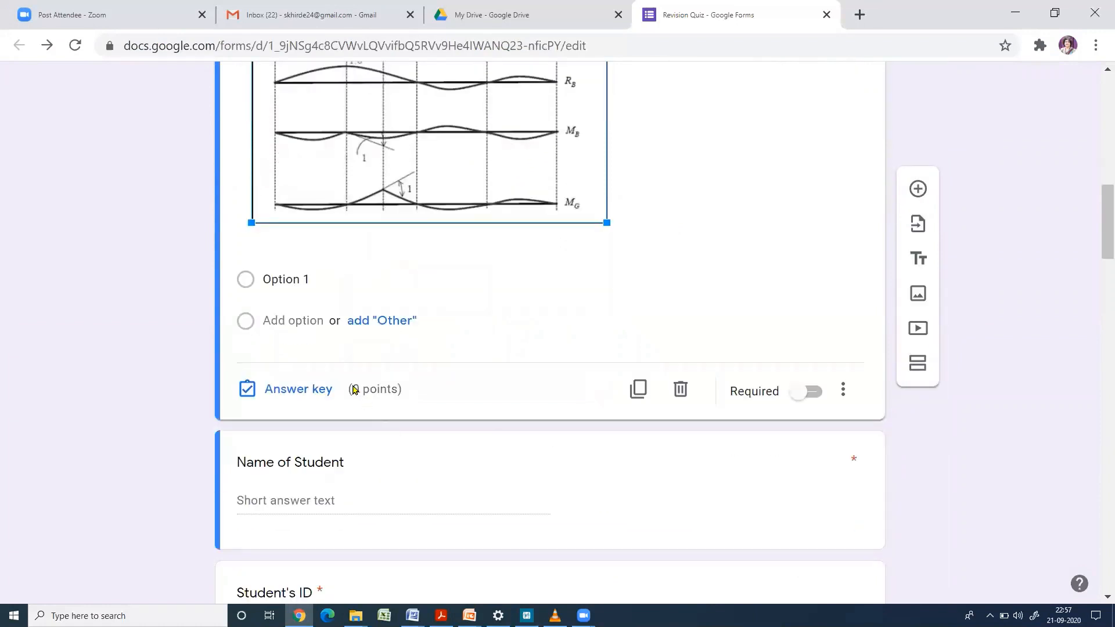
click(809, 396)
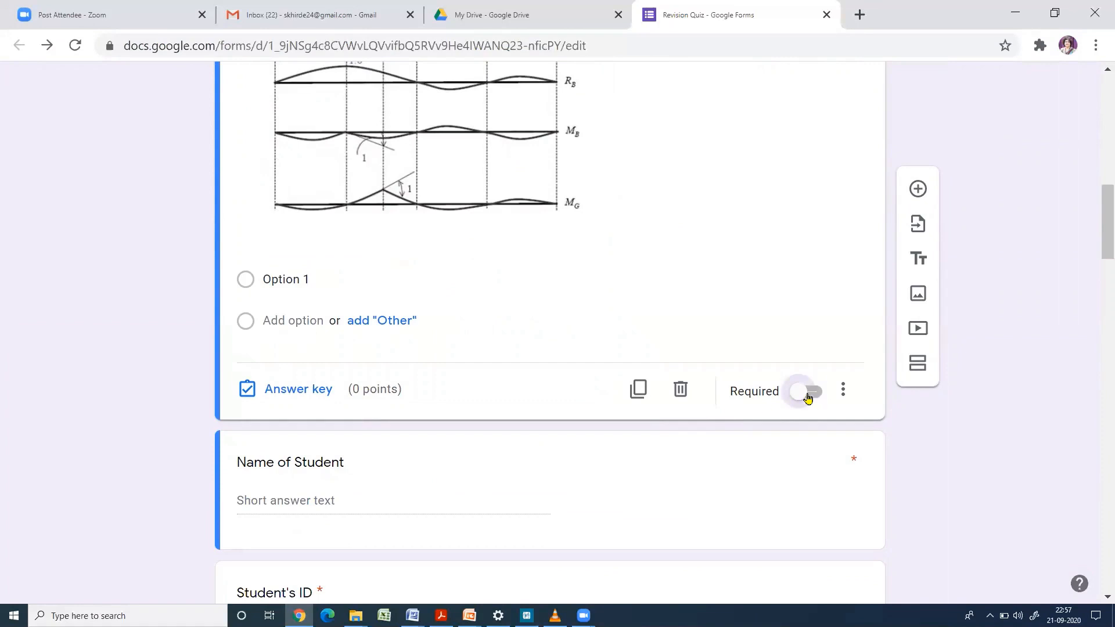
Open the G Suite Marketplace of add-ons for the Revision Quiz form
scroll(579, 383, up, 5)
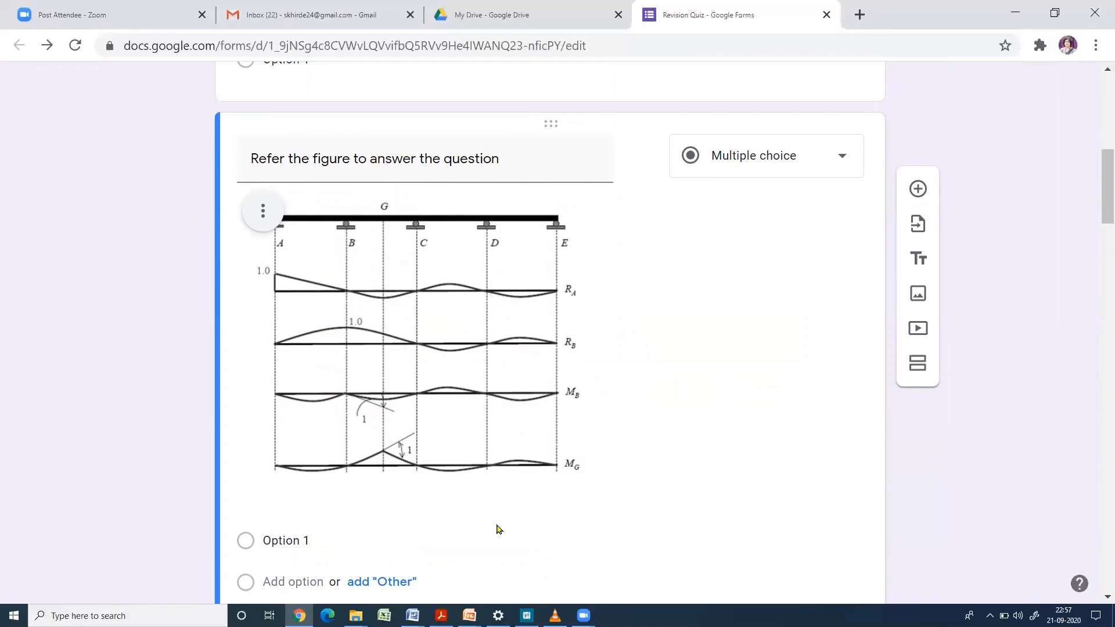
scroll(496, 529, up, 3)
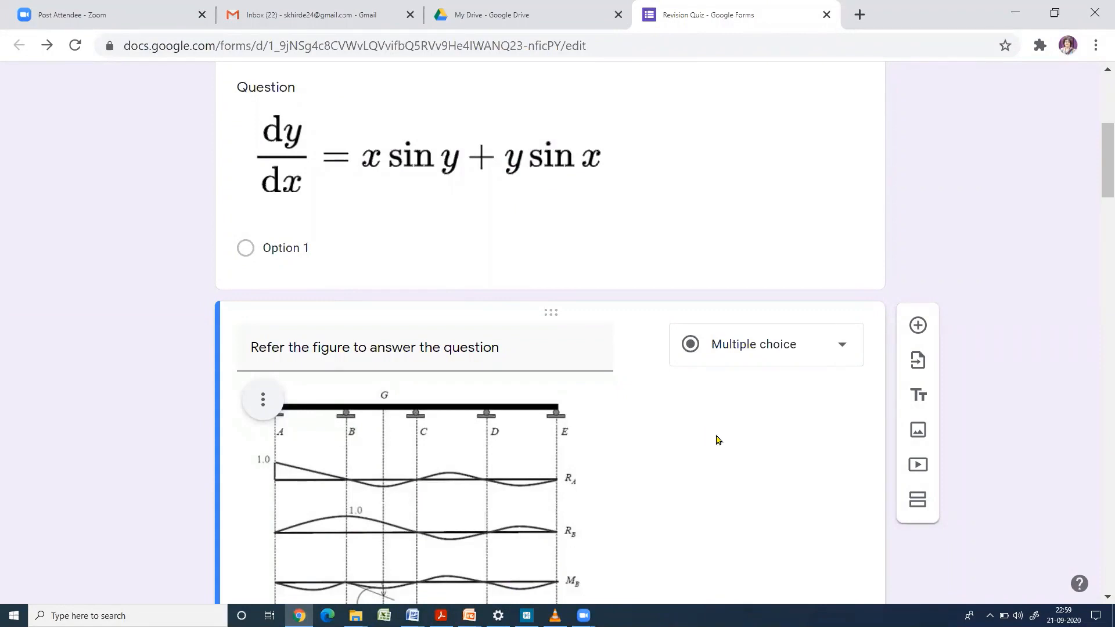
scroll(718, 440, up, 3)
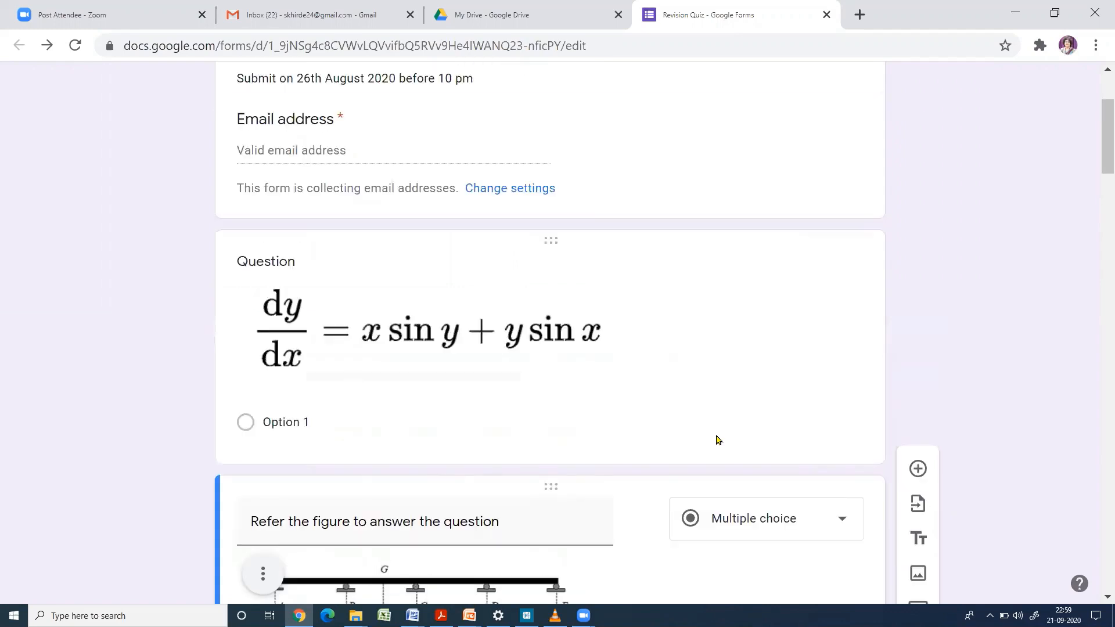
scroll(714, 435, up, 3)
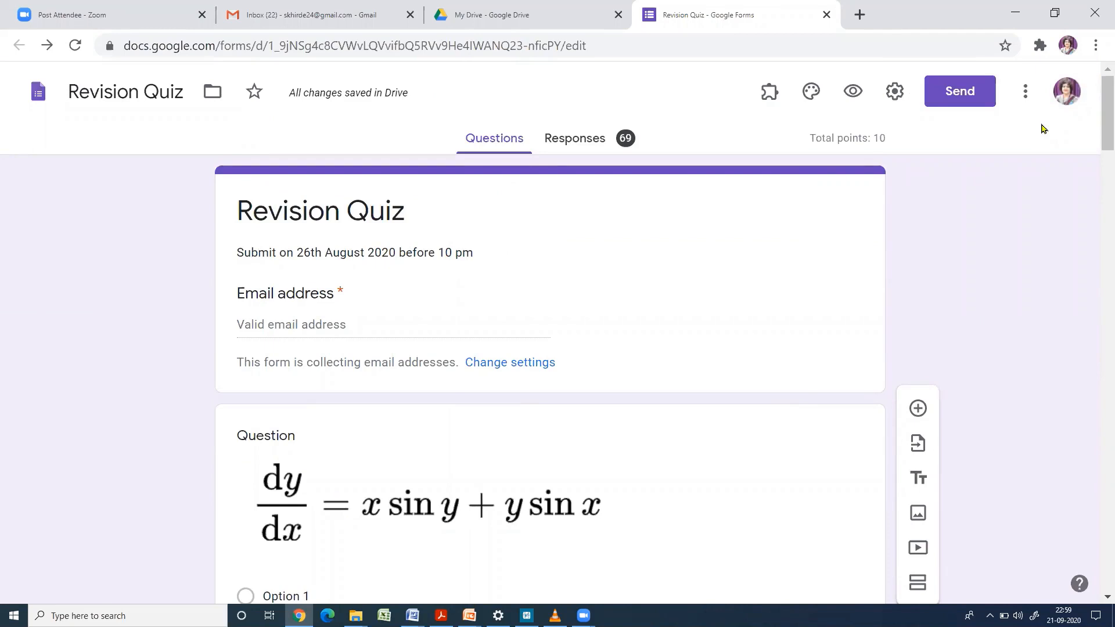
click(1028, 93)
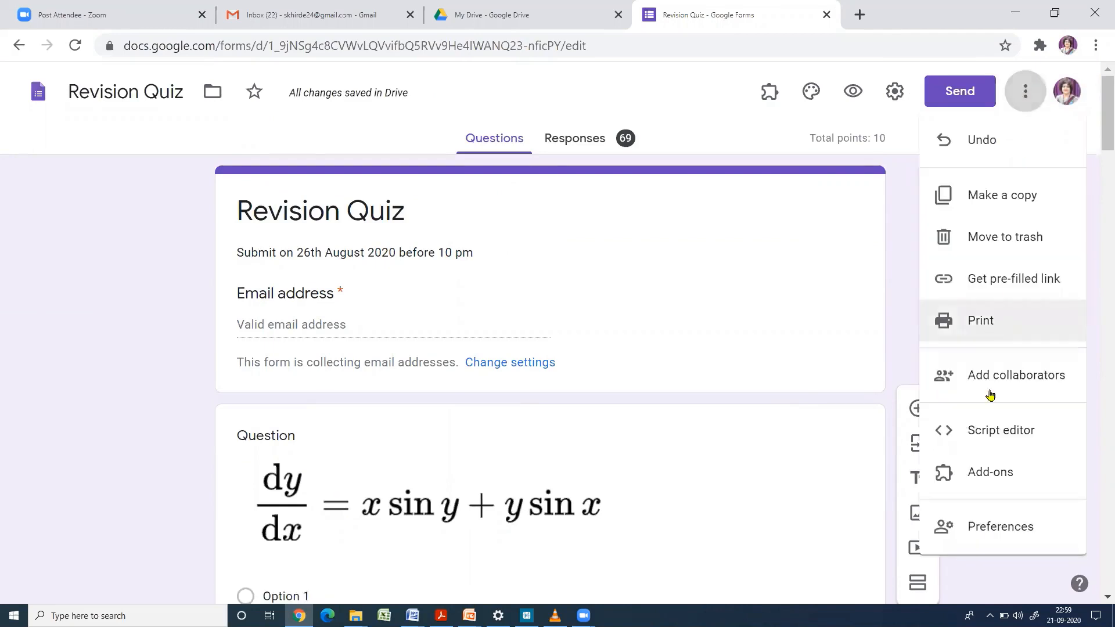
scroll(994, 445, down, 2)
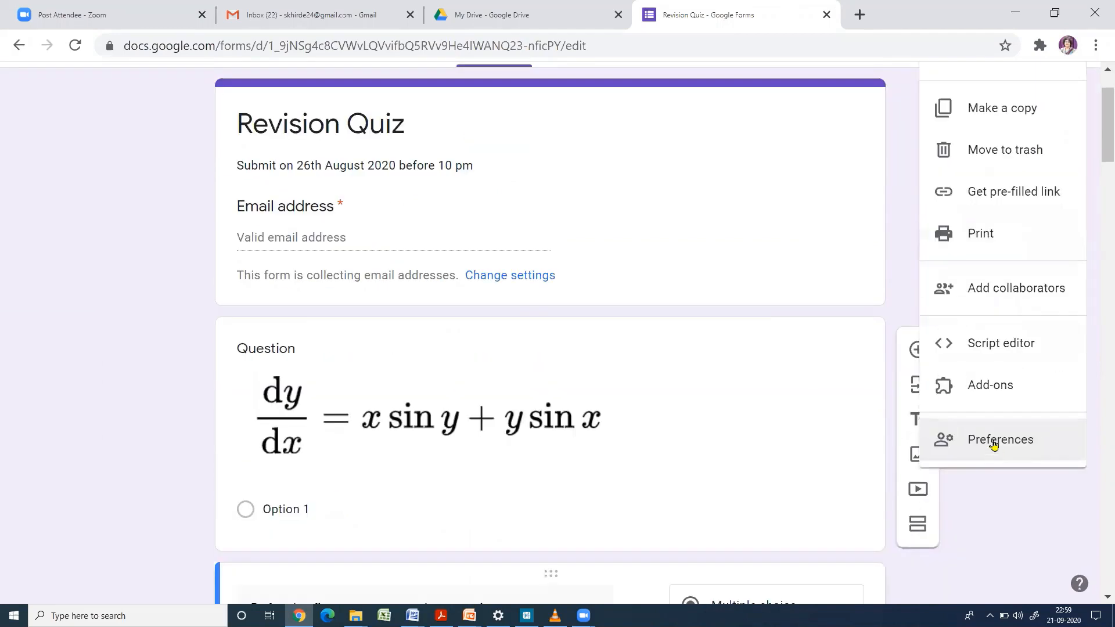
click(989, 387)
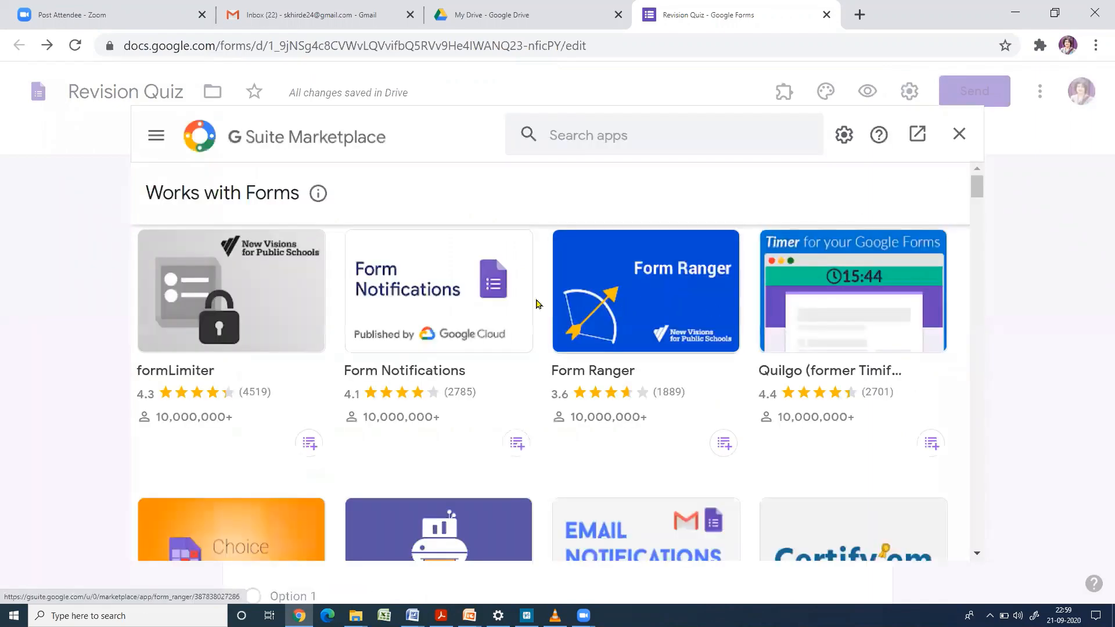
Search the marketplace for formLimiter and start installing the add-on
click(575, 141)
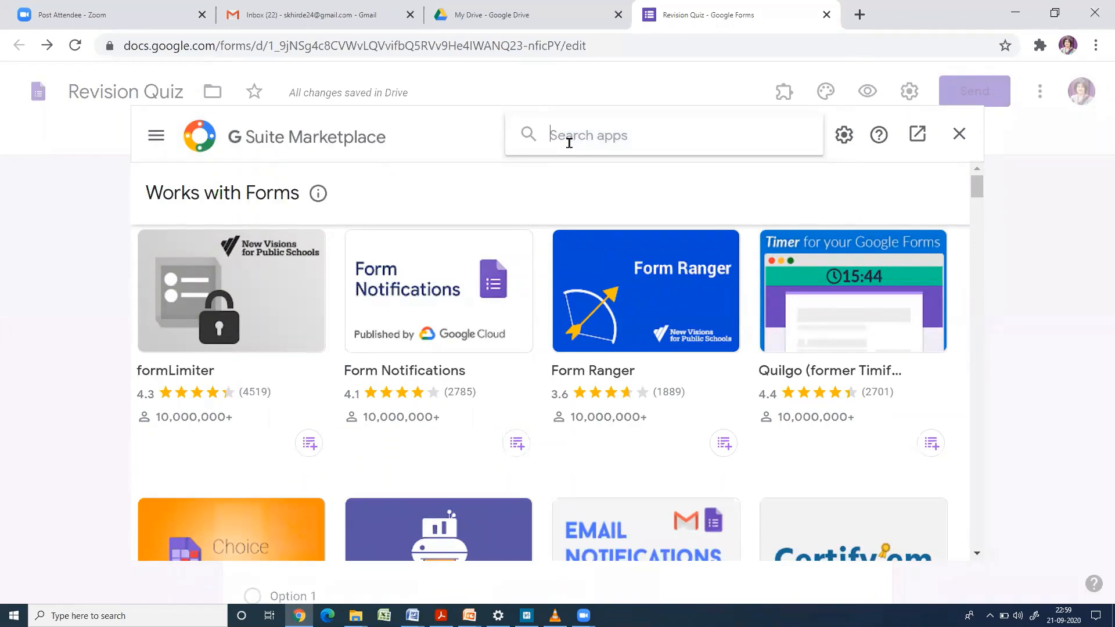
text(form)
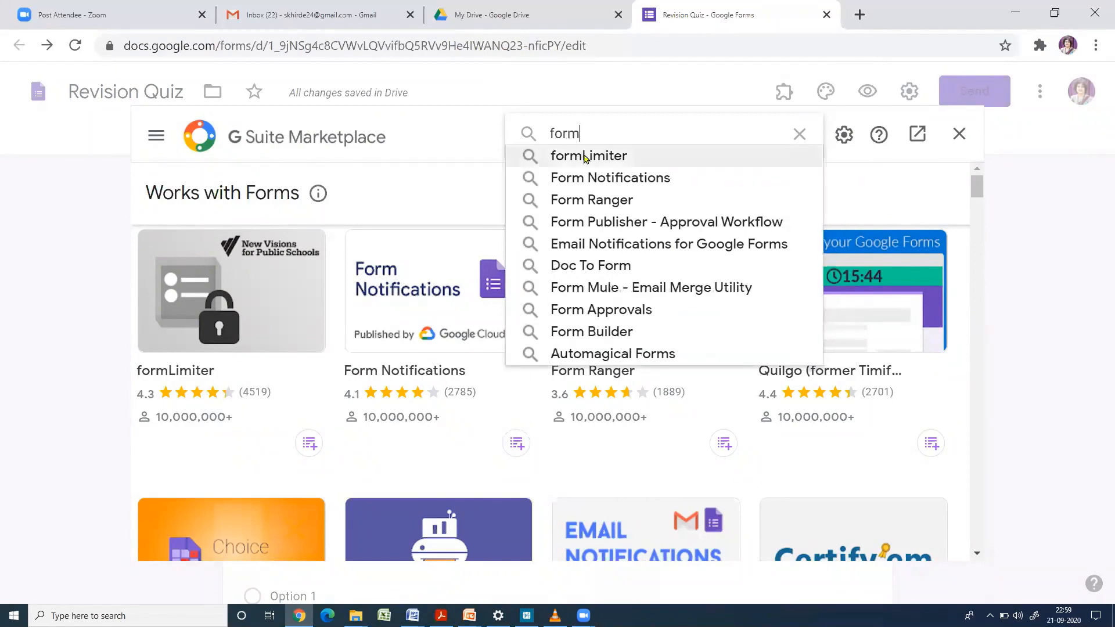
click(601, 161)
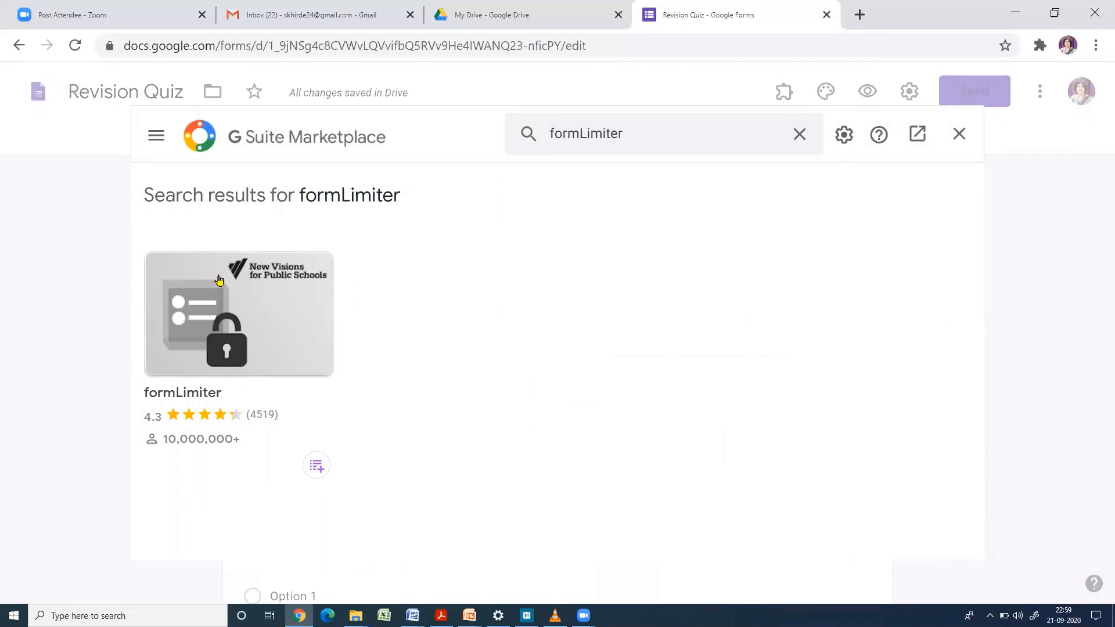
click(238, 328)
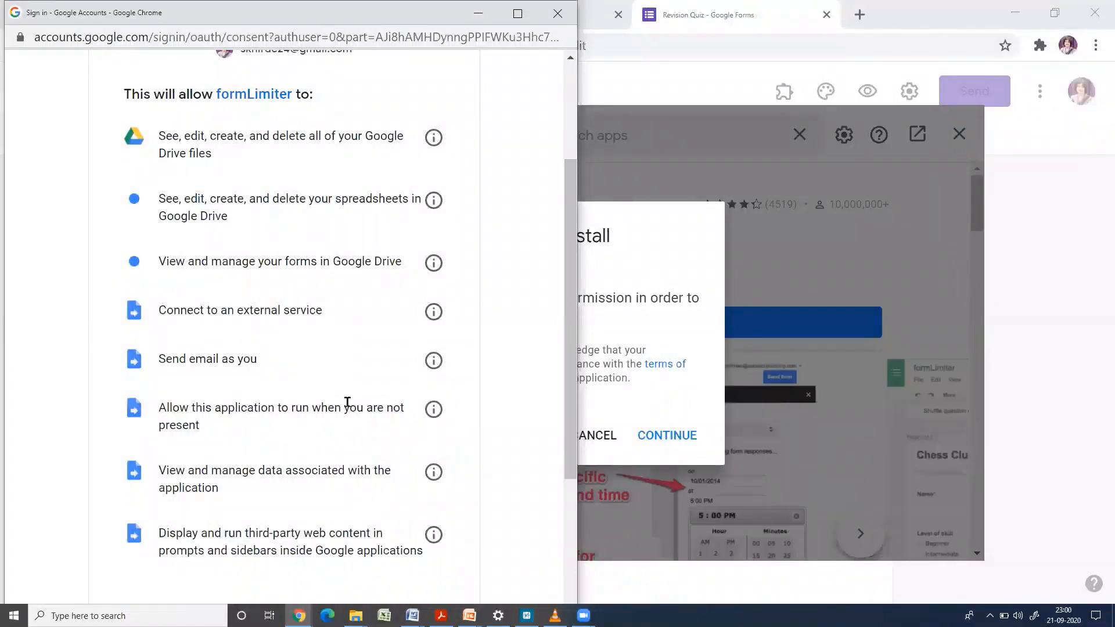
Allow formLimiter the requested account permissions to complete its installation, and close the marketplace
scroll(408, 414, down, 1)
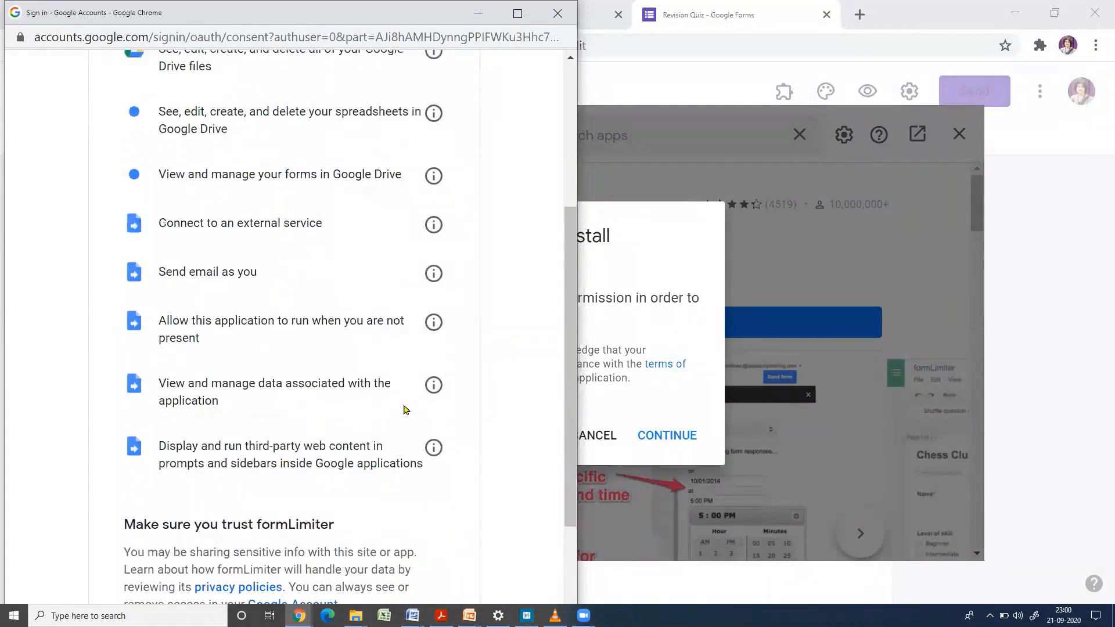
scroll(405, 409, down, 2)
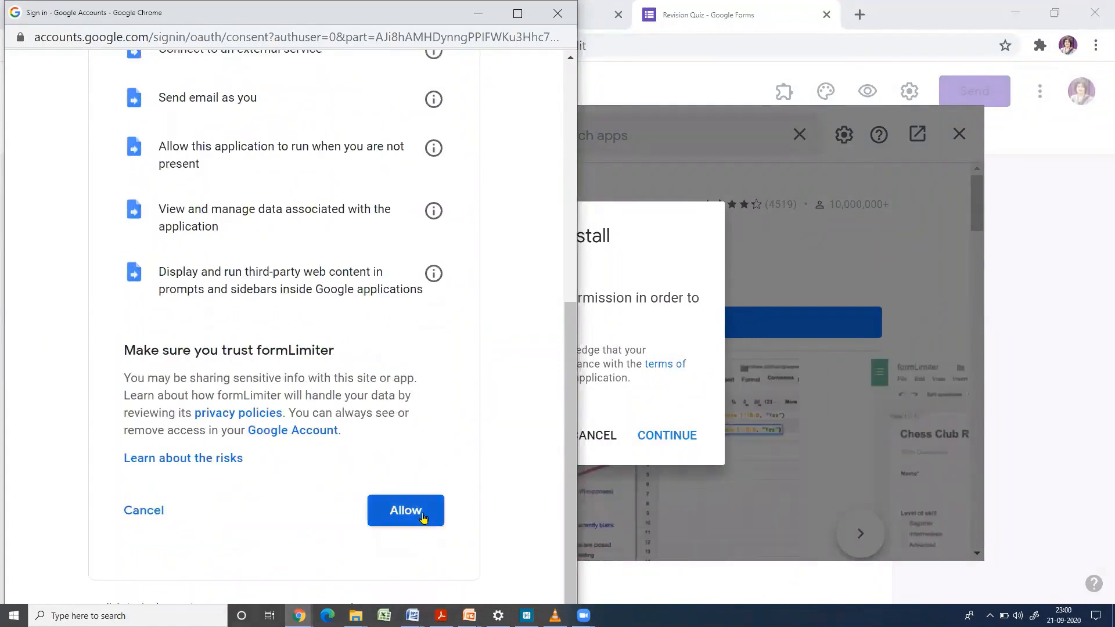
click(410, 515)
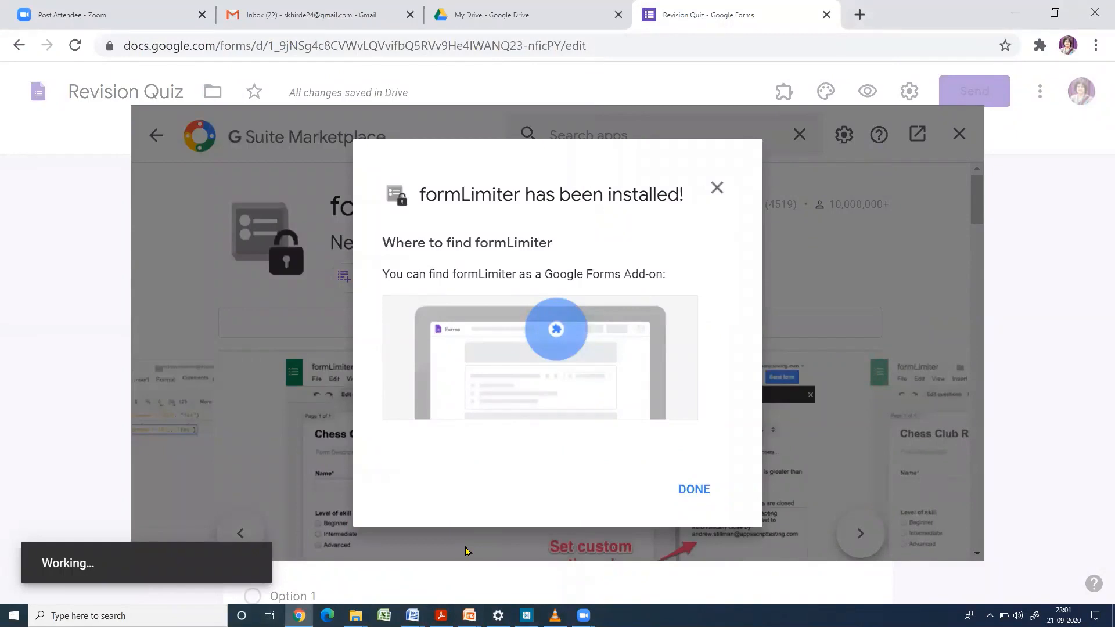
click(718, 190)
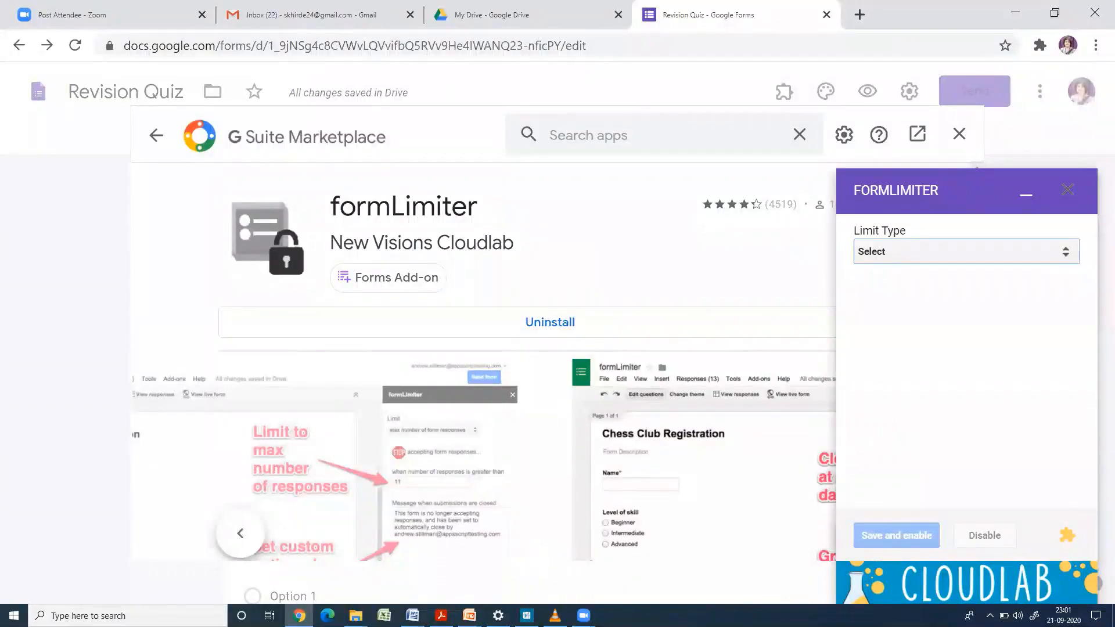
click(802, 138)
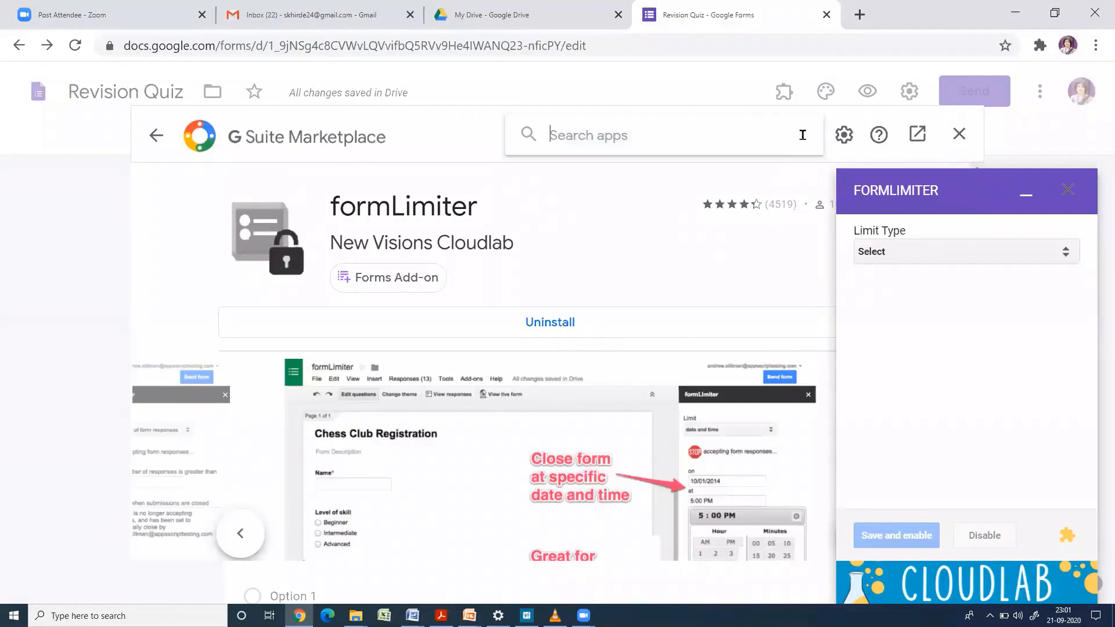
click(667, 234)
click(960, 139)
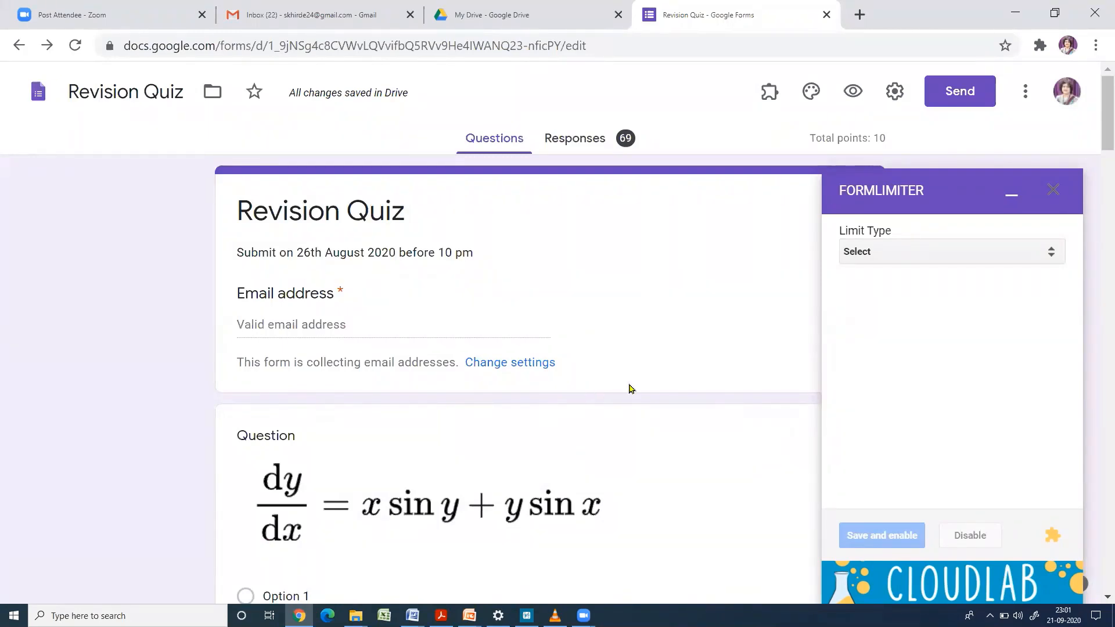
Set formLimiter's limit type to date and time, with responses stopping on 09/22/2020 at 11:00 AM
click(1052, 254)
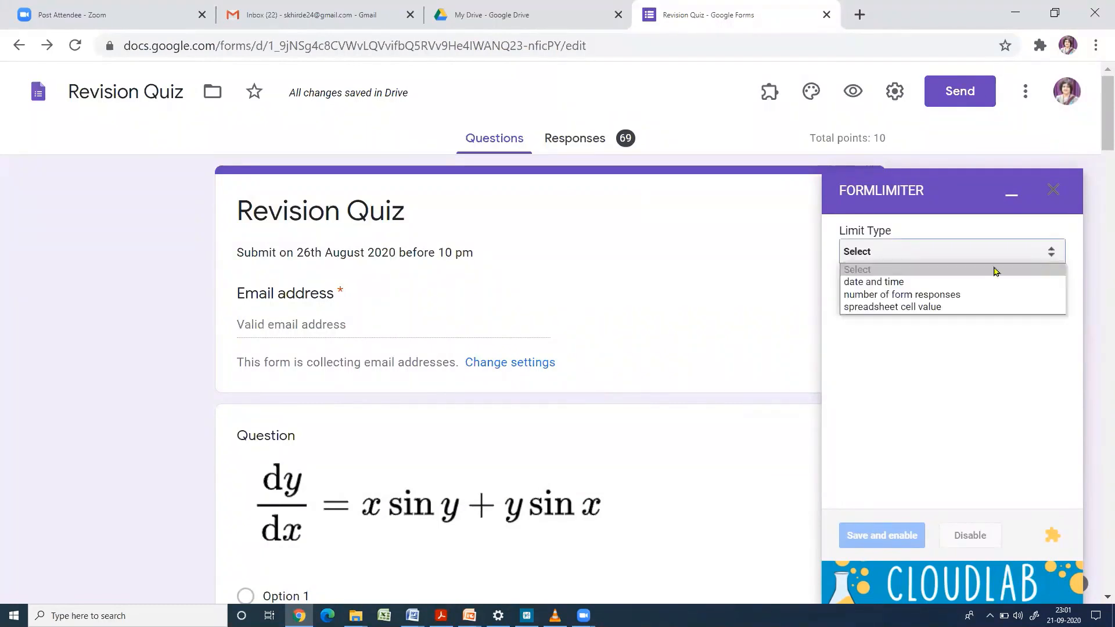
click(874, 287)
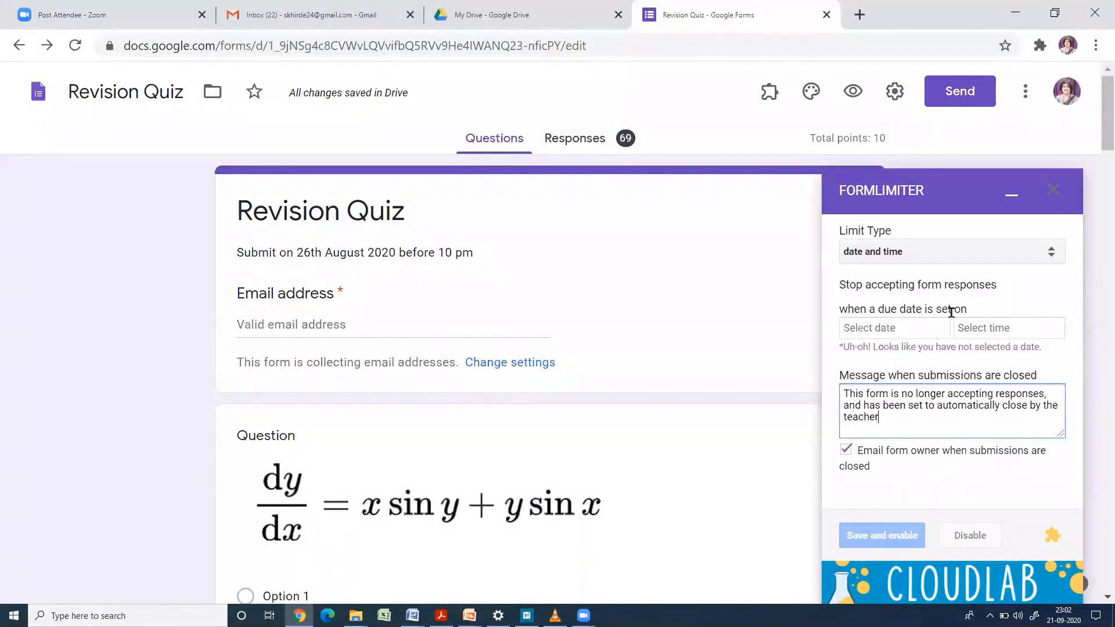
click(906, 335)
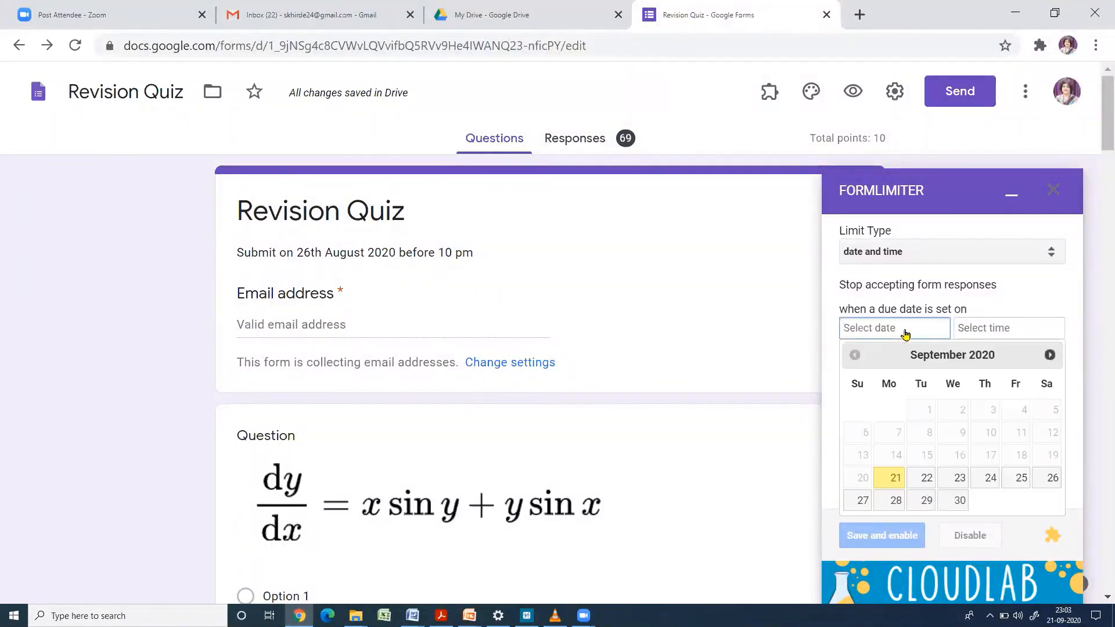
click(919, 481)
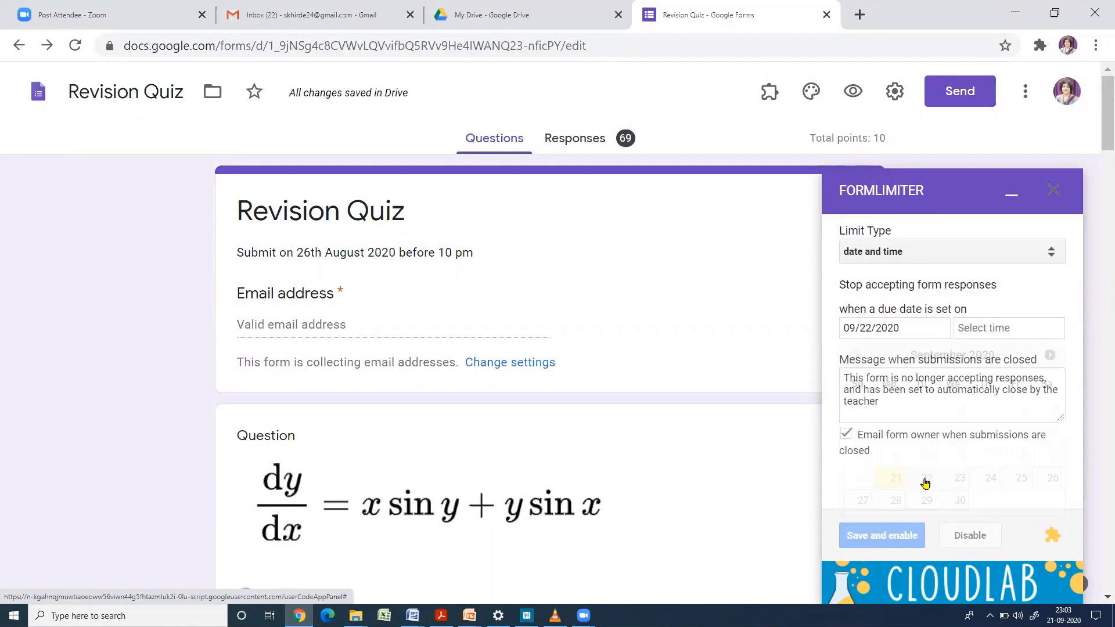
click(1003, 332)
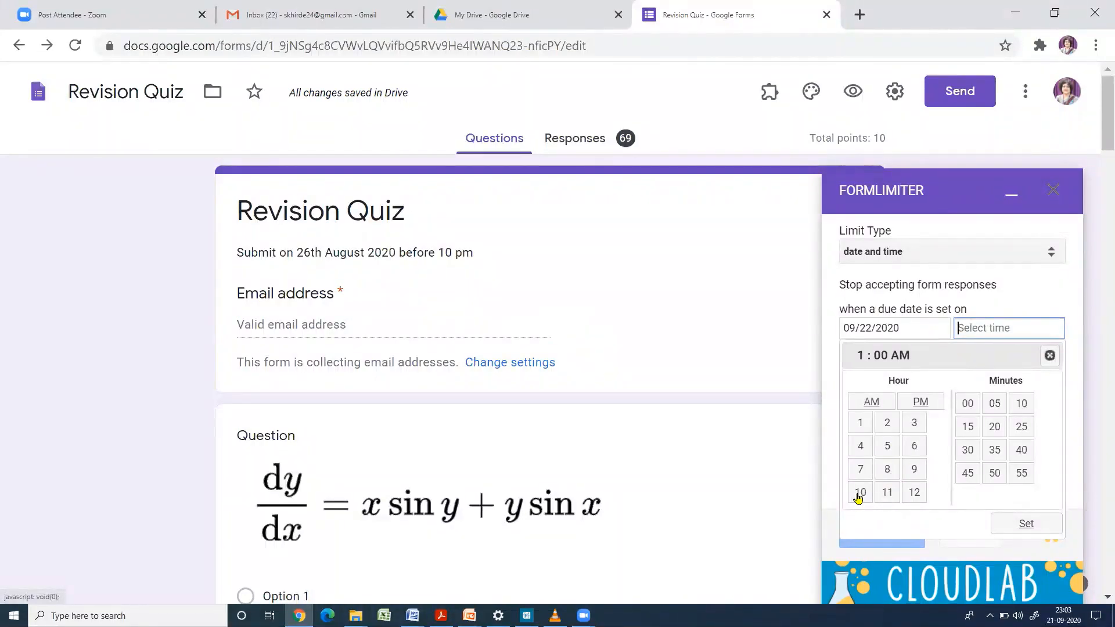
click(889, 495)
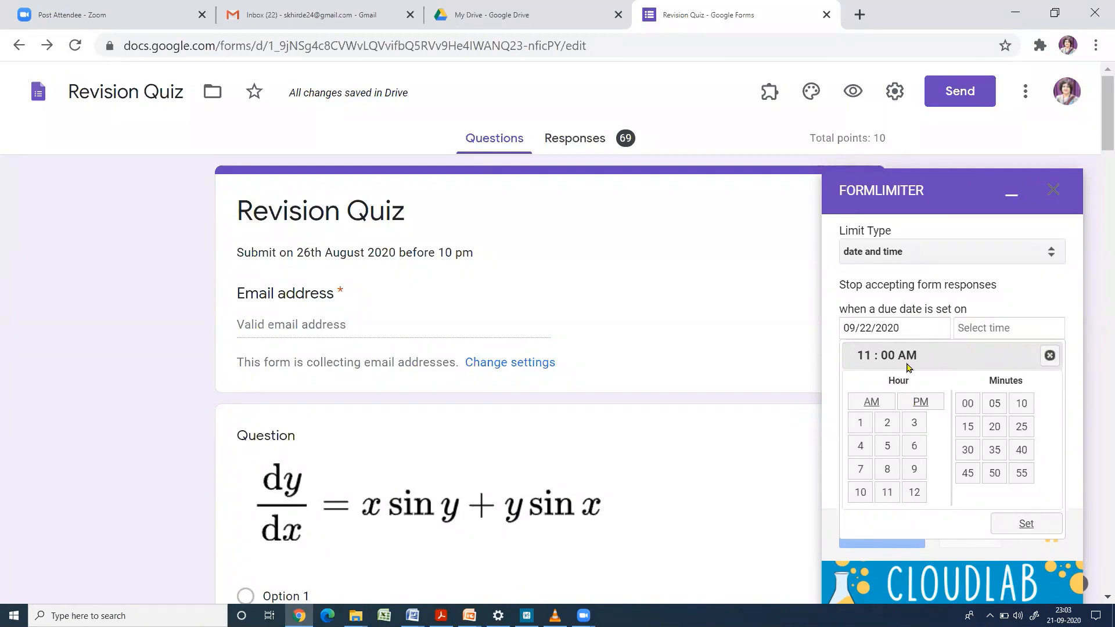
click(1026, 525)
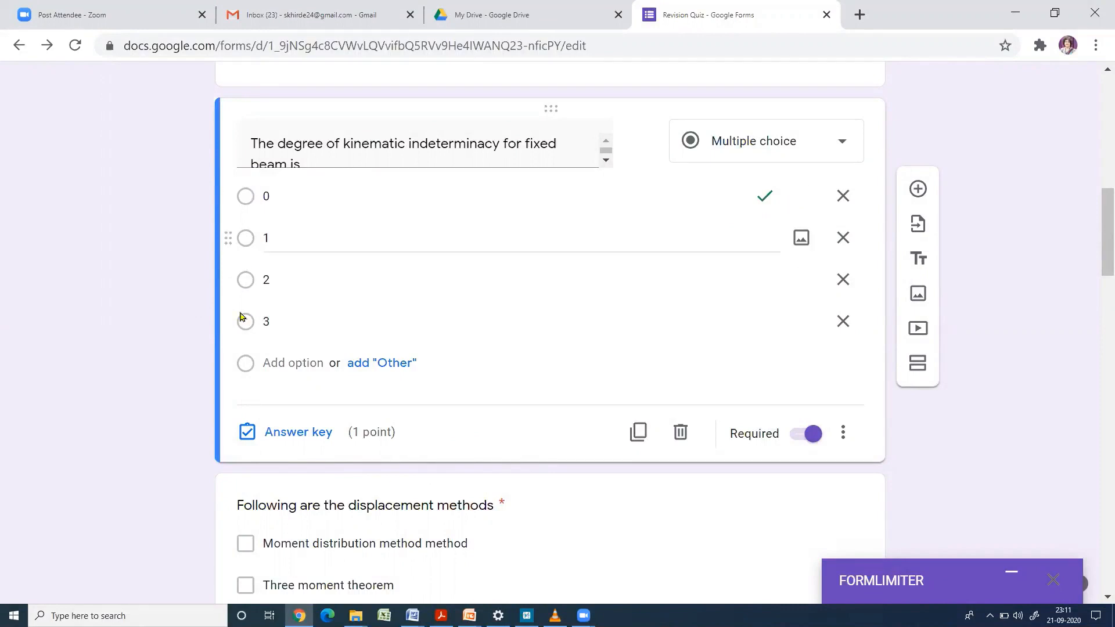
scroll(585, 494, up, 12)
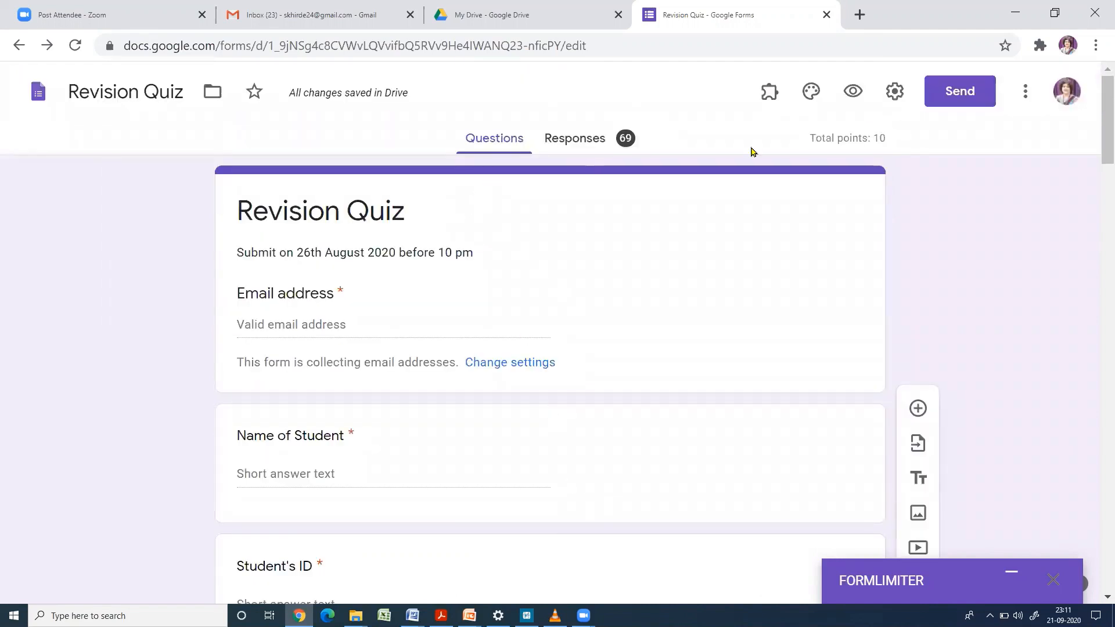
click(895, 91)
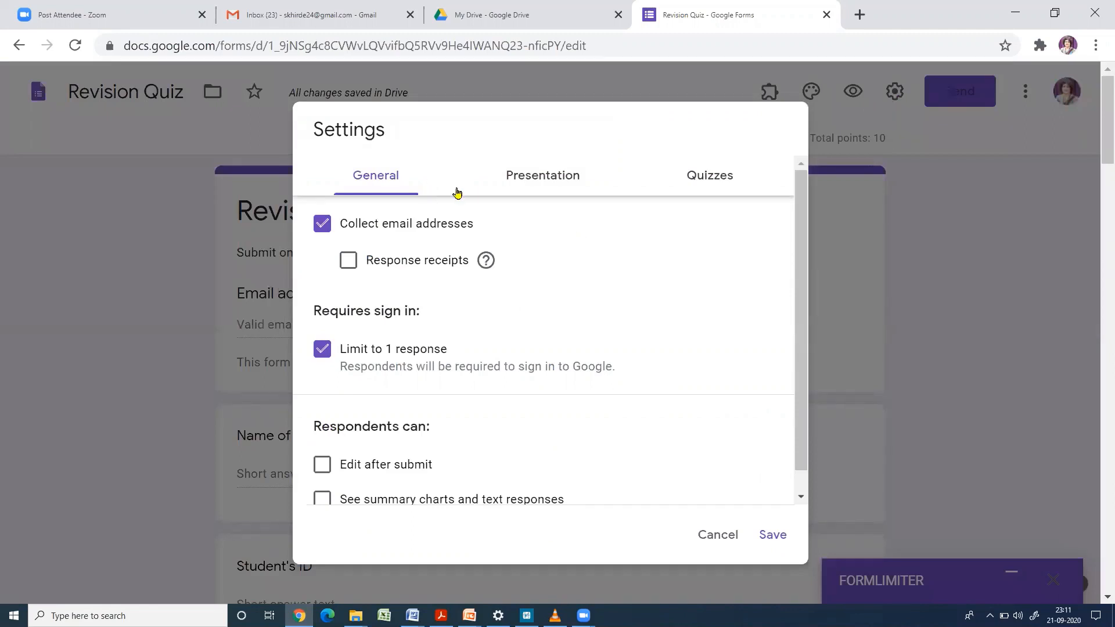
click(542, 178)
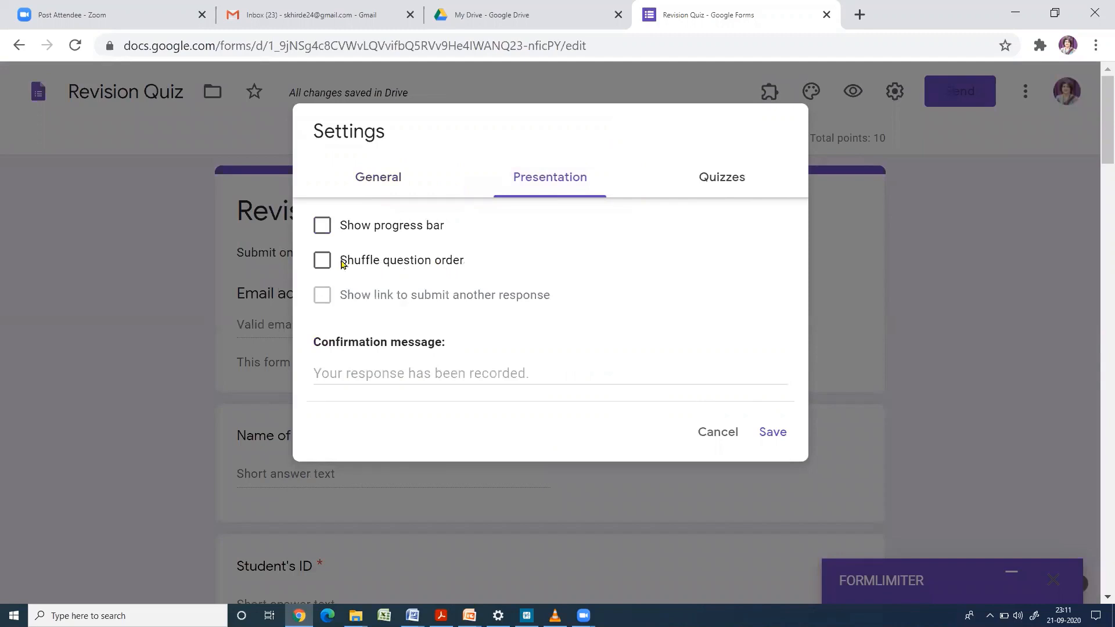
click(323, 264)
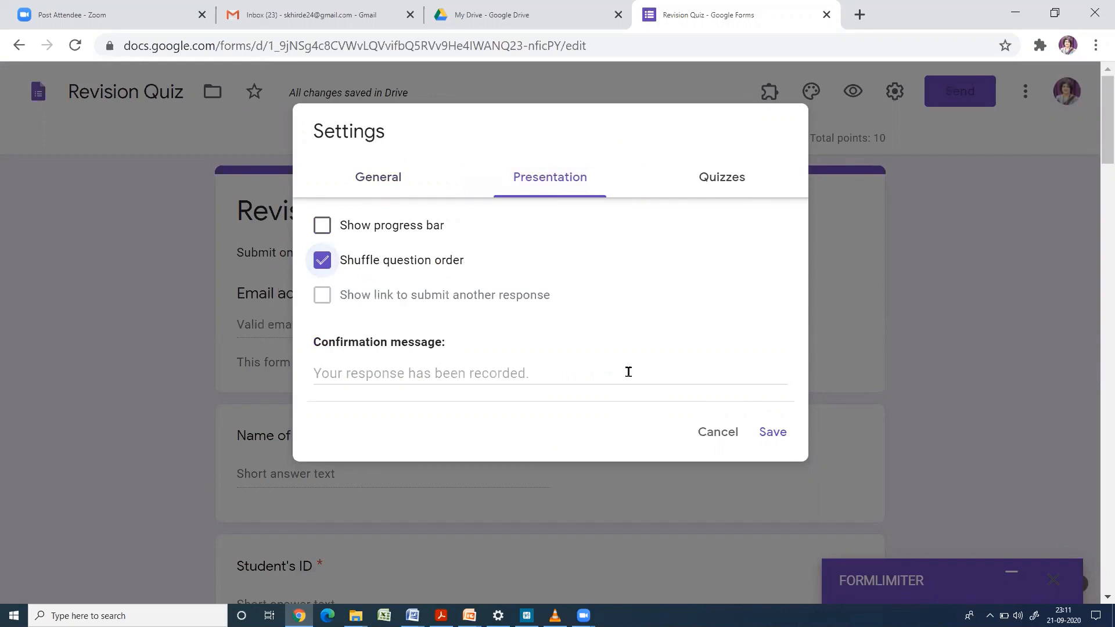
click(711, 433)
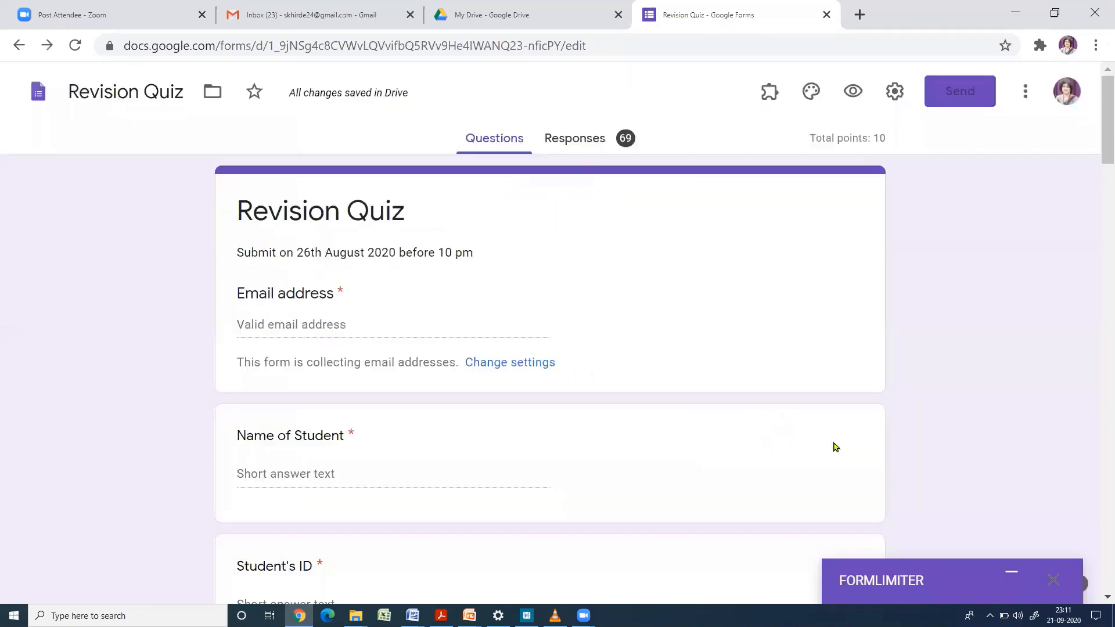
Check the Shuffle option order setting of the question about kinematic indeterminacy for a fixed beam
scroll(358, 419, down, 5)
scroll(360, 419, down, 4)
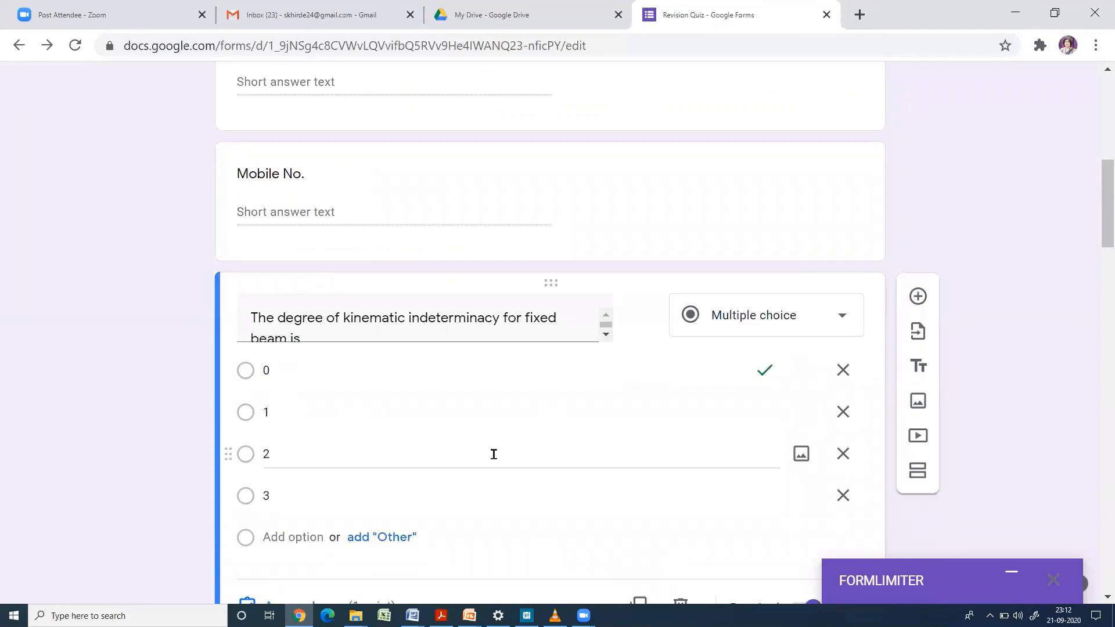
scroll(505, 452, down, 2)
scroll(523, 450, down, 2)
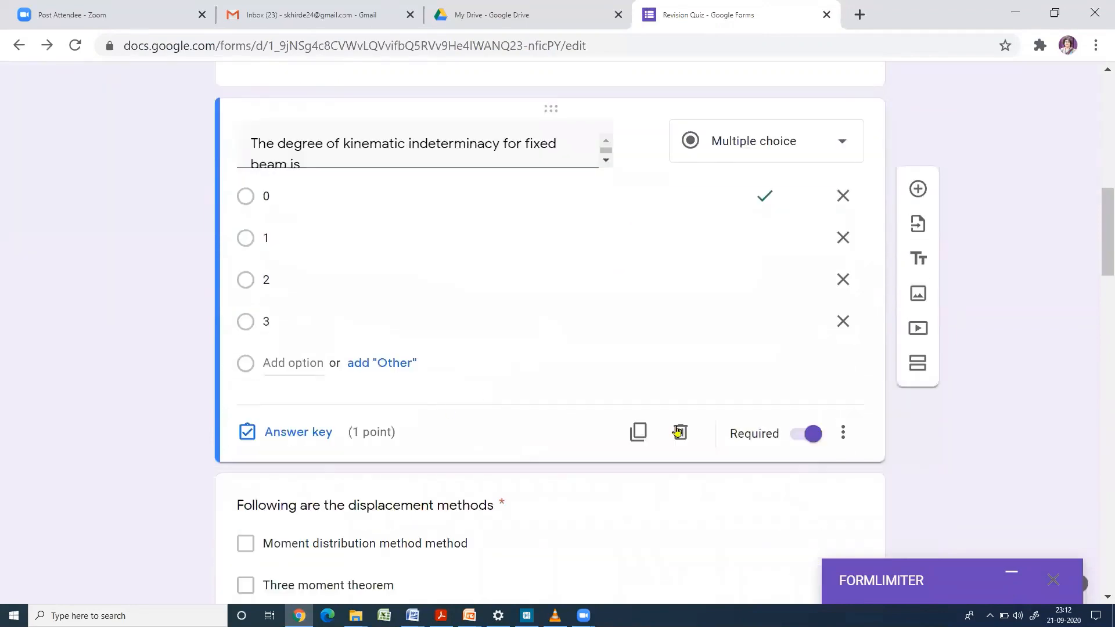
click(843, 435)
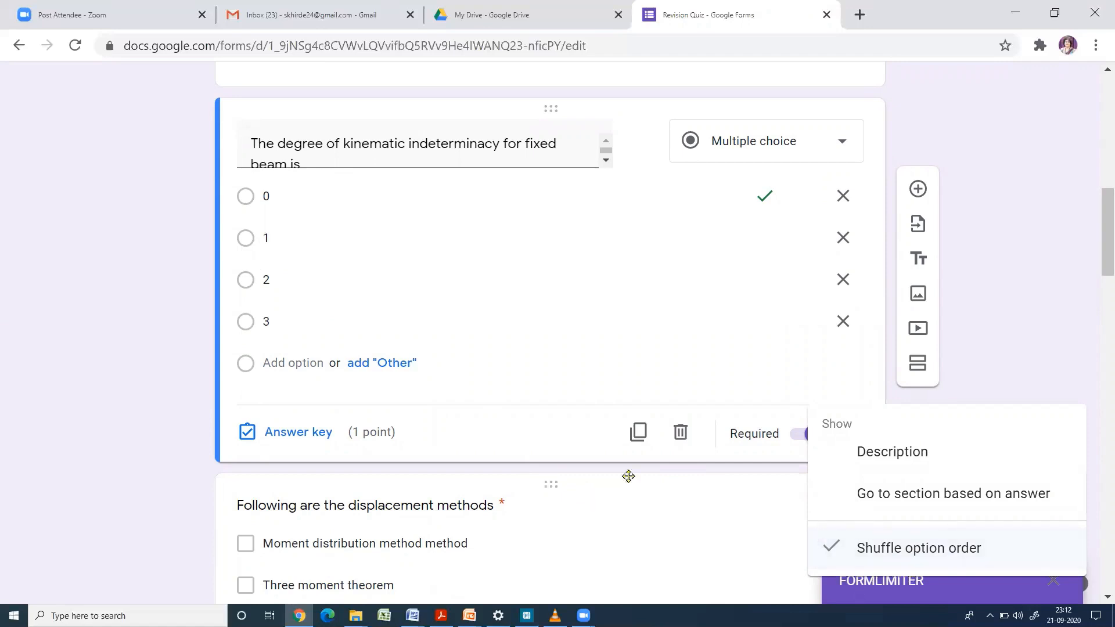
scroll(593, 365, up, 1)
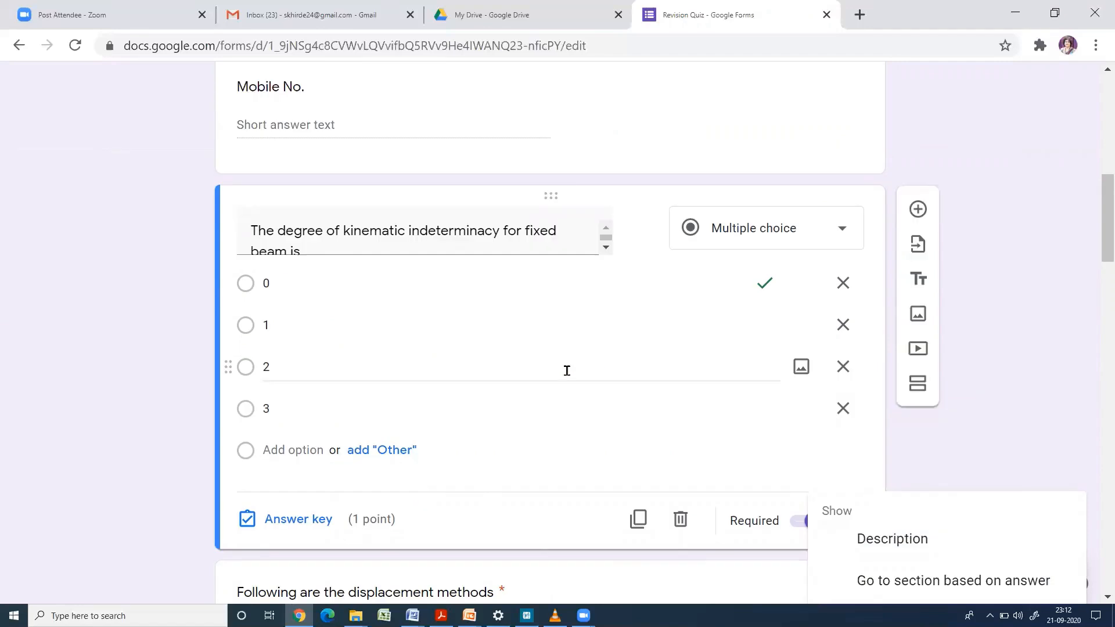
scroll(568, 365, up, 1)
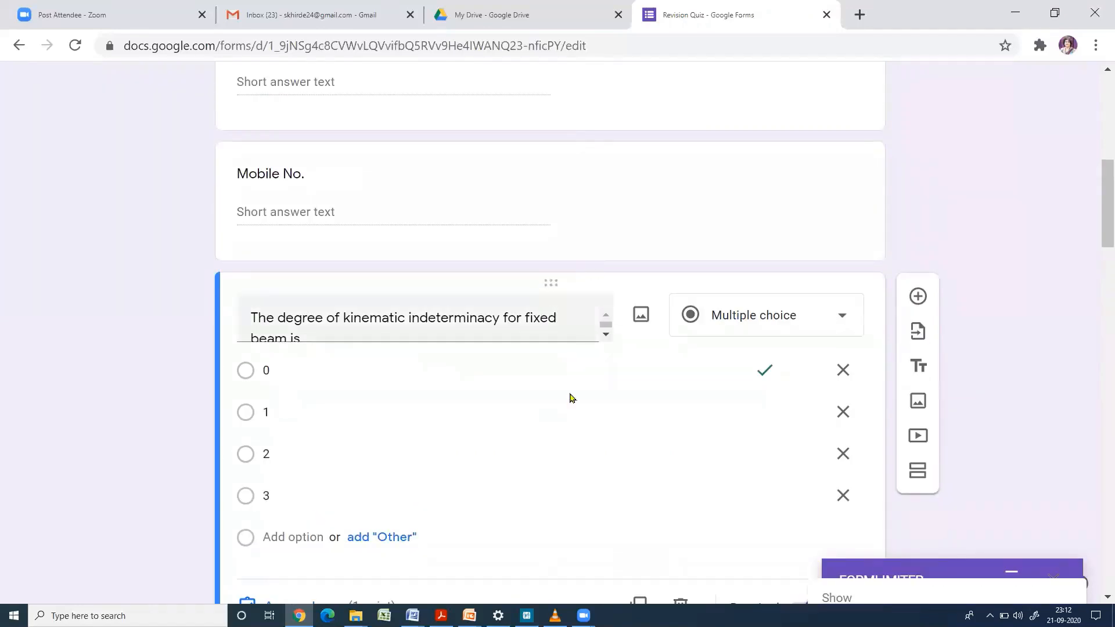
scroll(552, 284, down, 3)
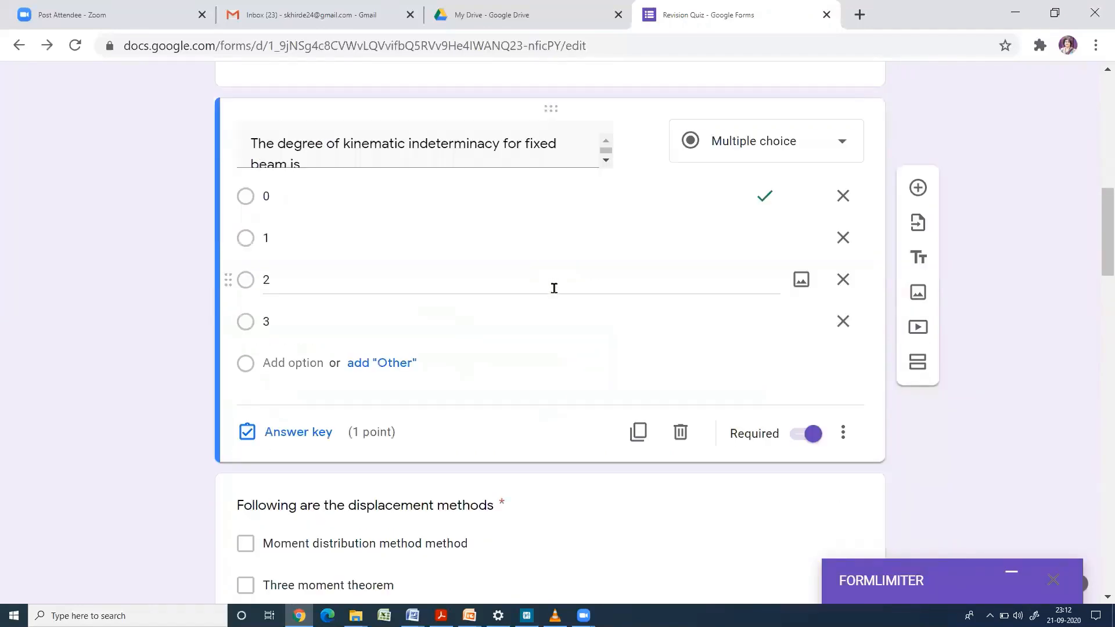
Go to the responses of Revision Quiz and turn off Accepting responses
drag(550, 109, 563, 401)
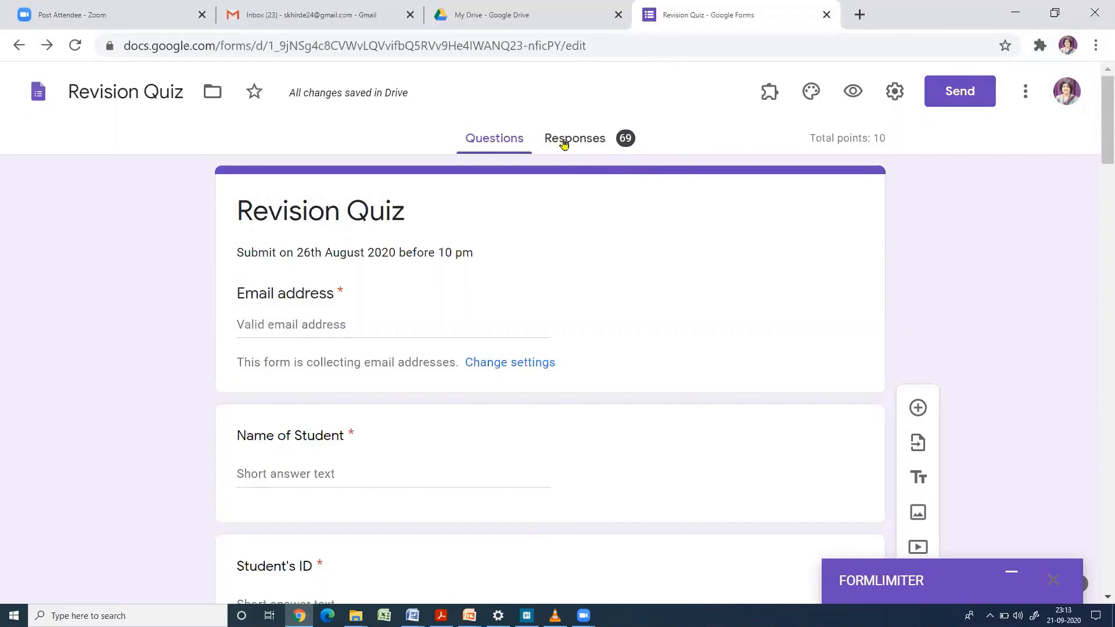
click(582, 144)
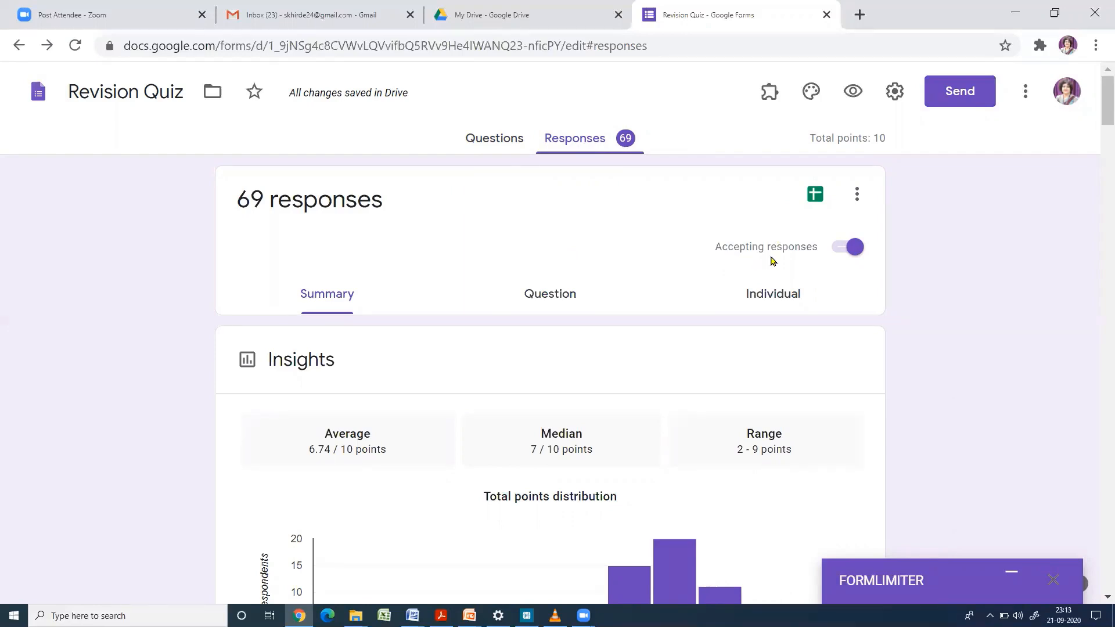
click(853, 250)
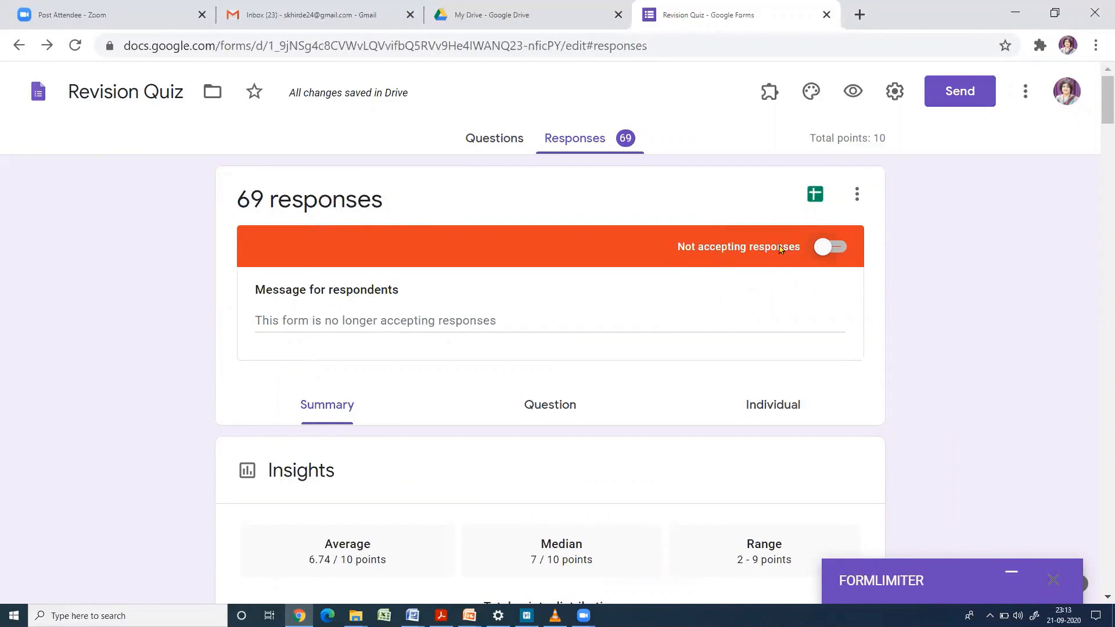
click(834, 249)
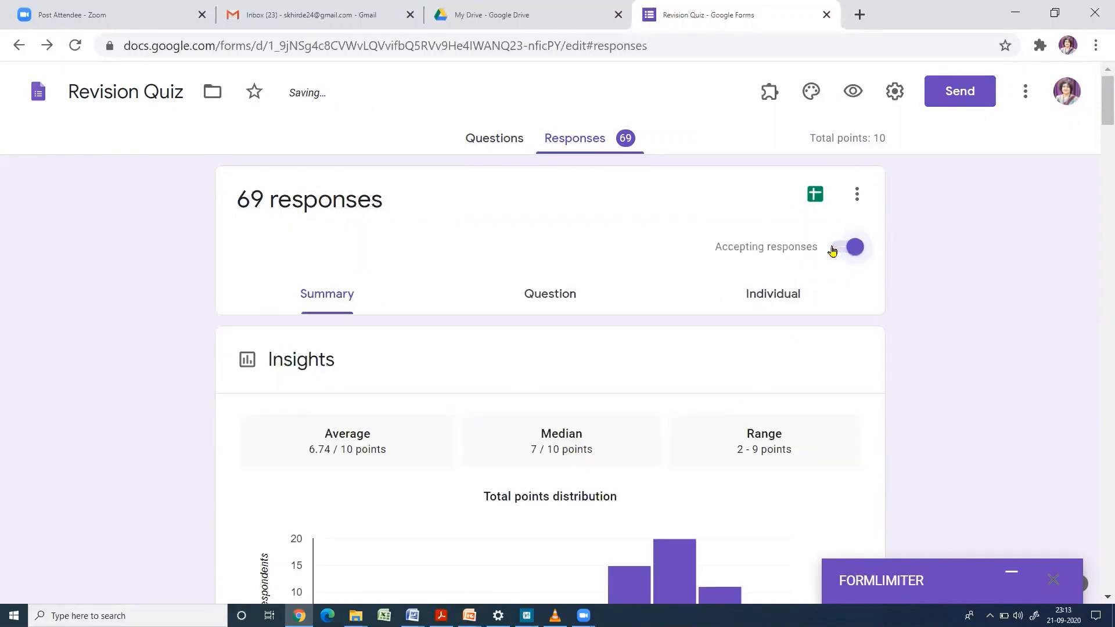
click(836, 249)
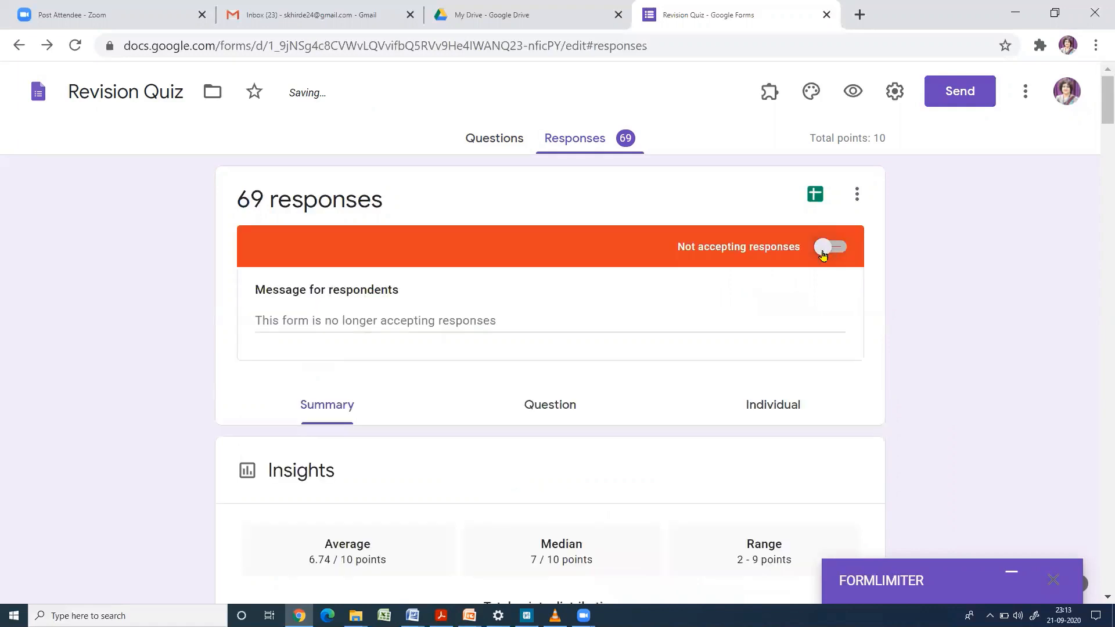
click(843, 248)
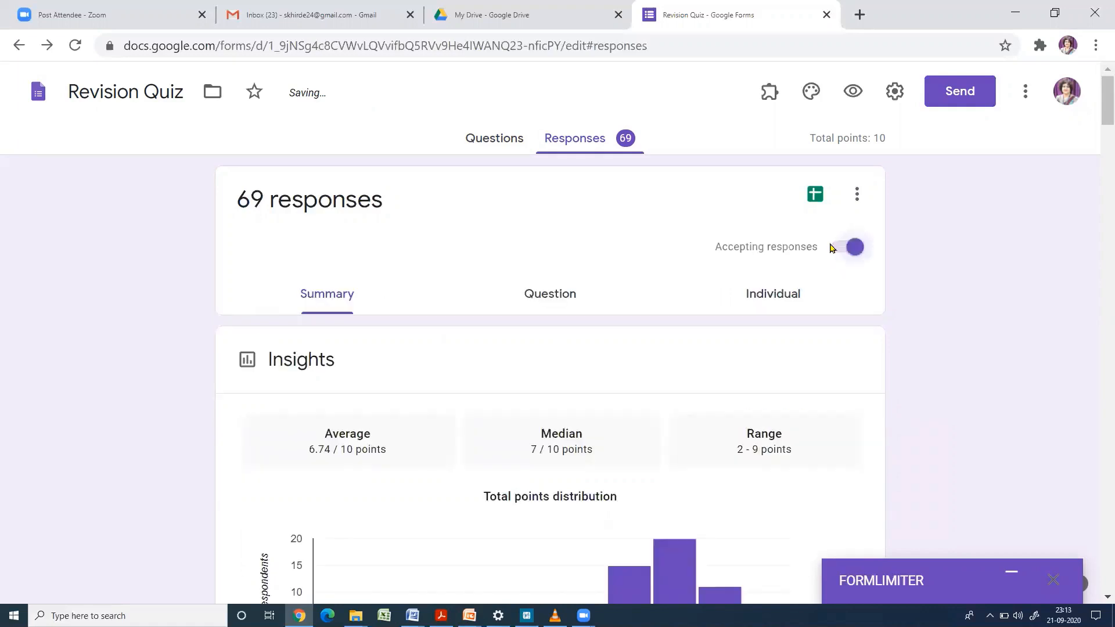
click(836, 248)
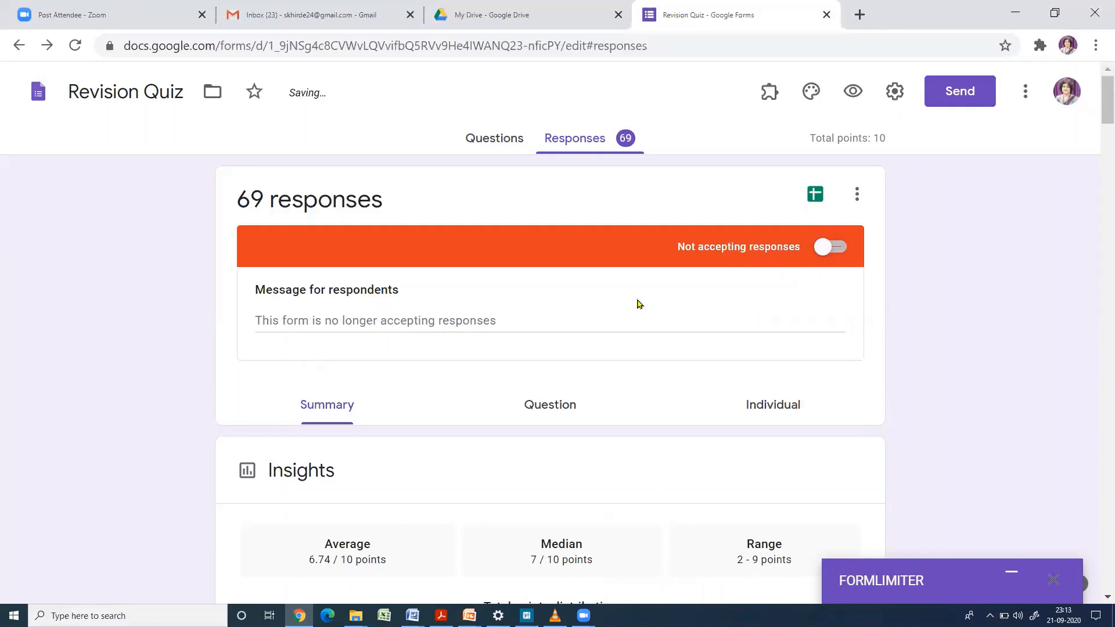
Review the response summary, examining the insights, frequently missed questions and the list of respondents' scores
scroll(561, 297, down, 8)
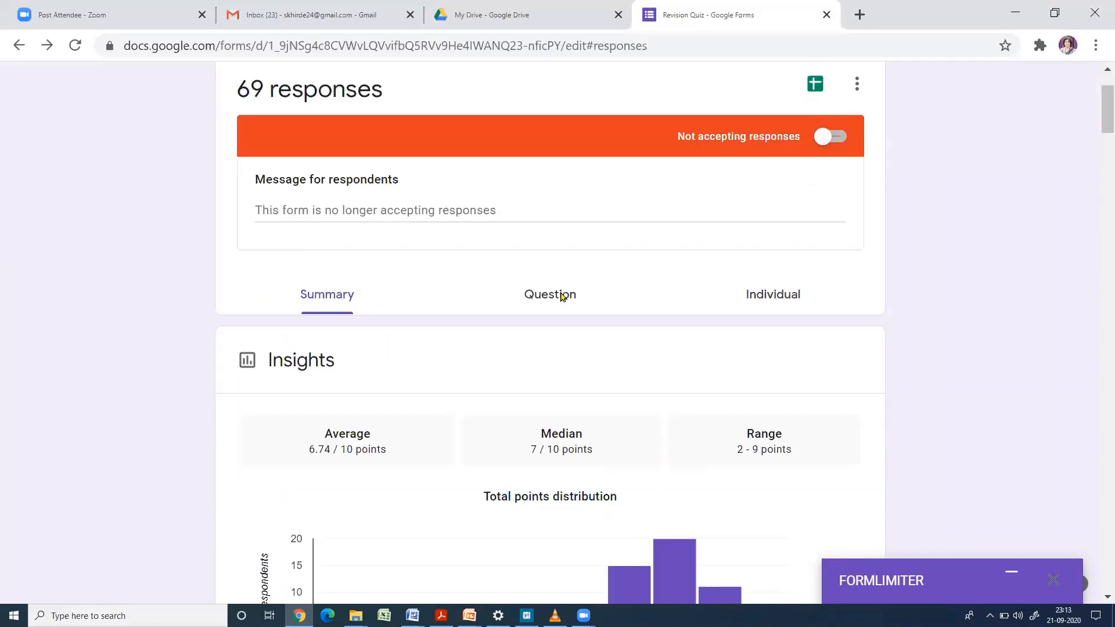
scroll(563, 295, down, 10)
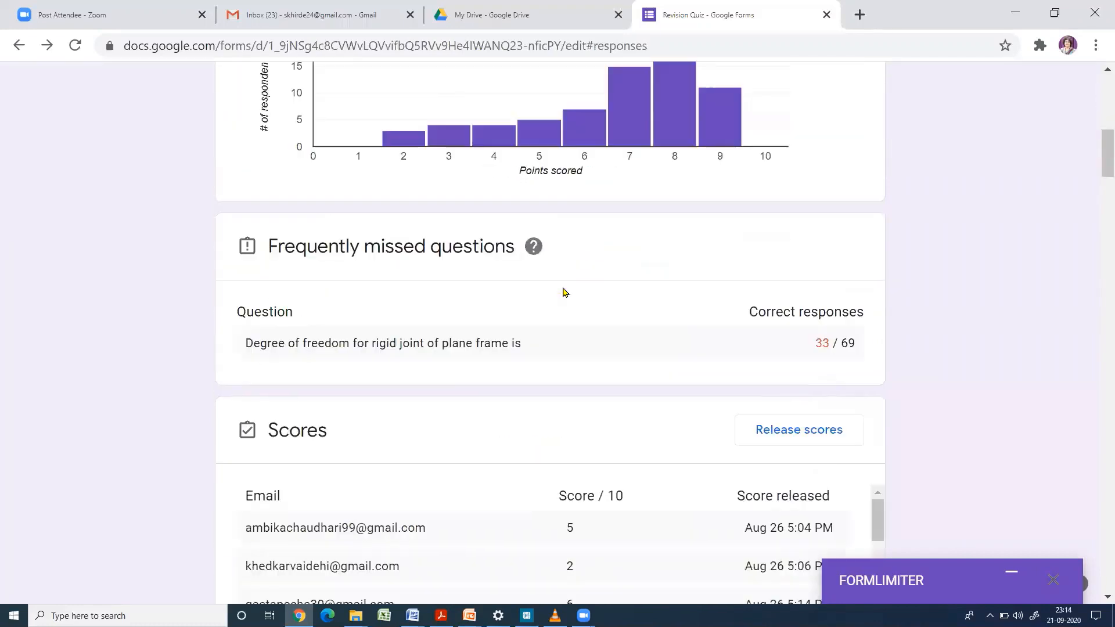
scroll(564, 292, up, 4)
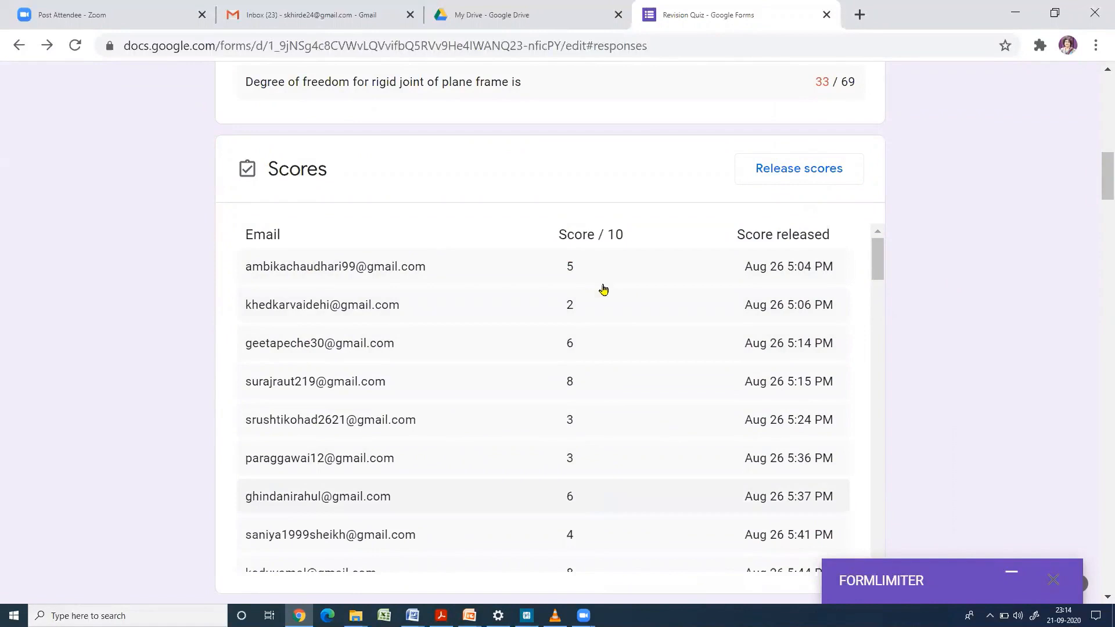
scroll(580, 376, down, 3)
scroll(581, 372, down, 15)
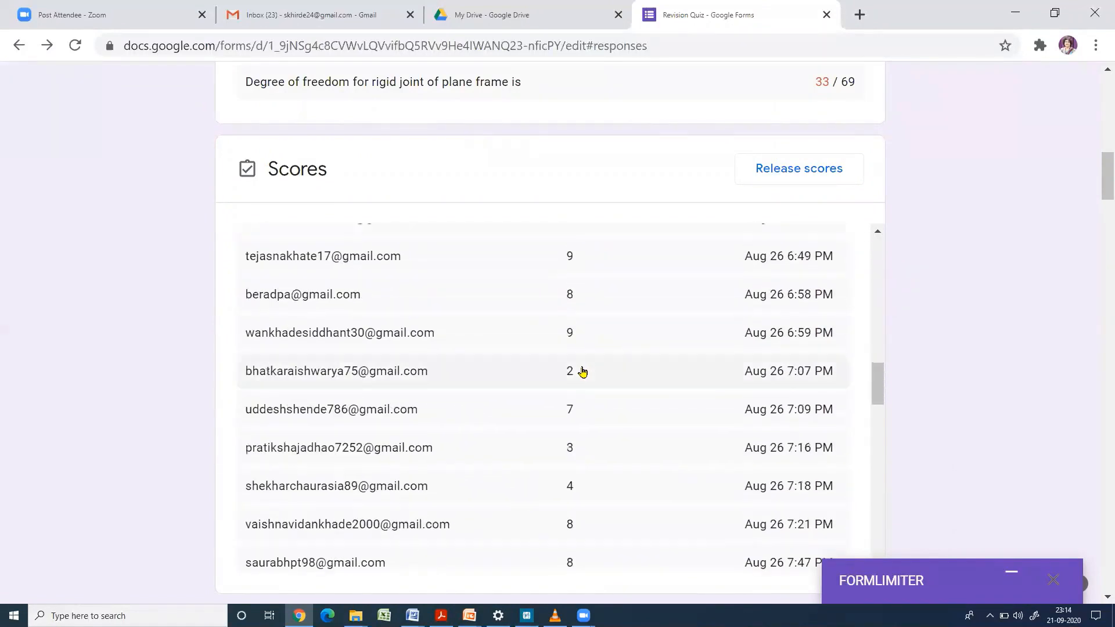
scroll(582, 372, down, 15)
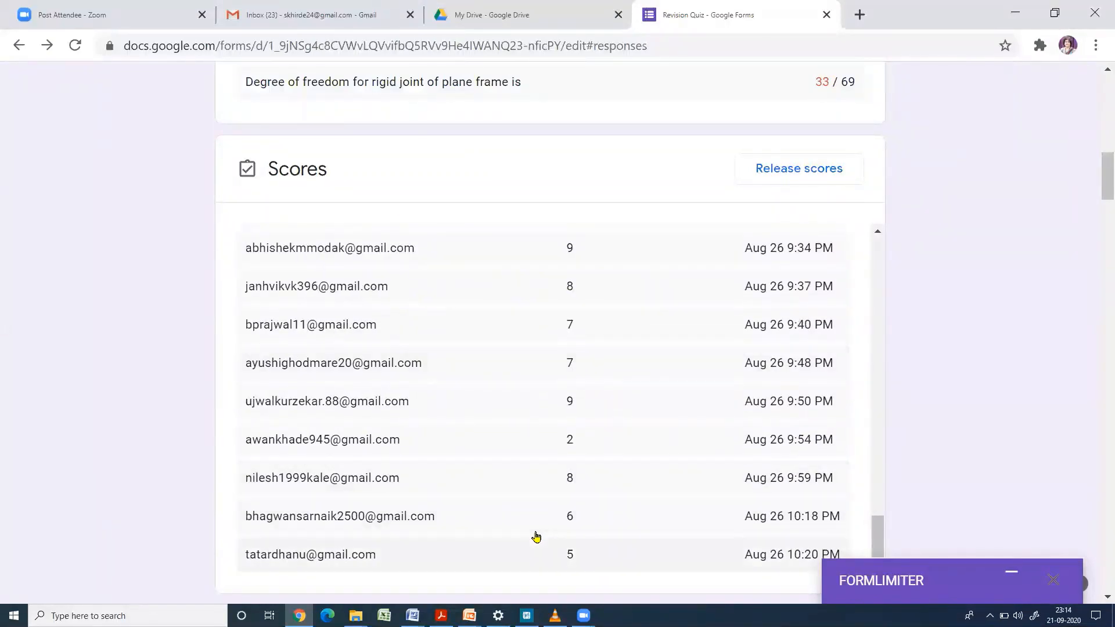
scroll(510, 448, up, 10)
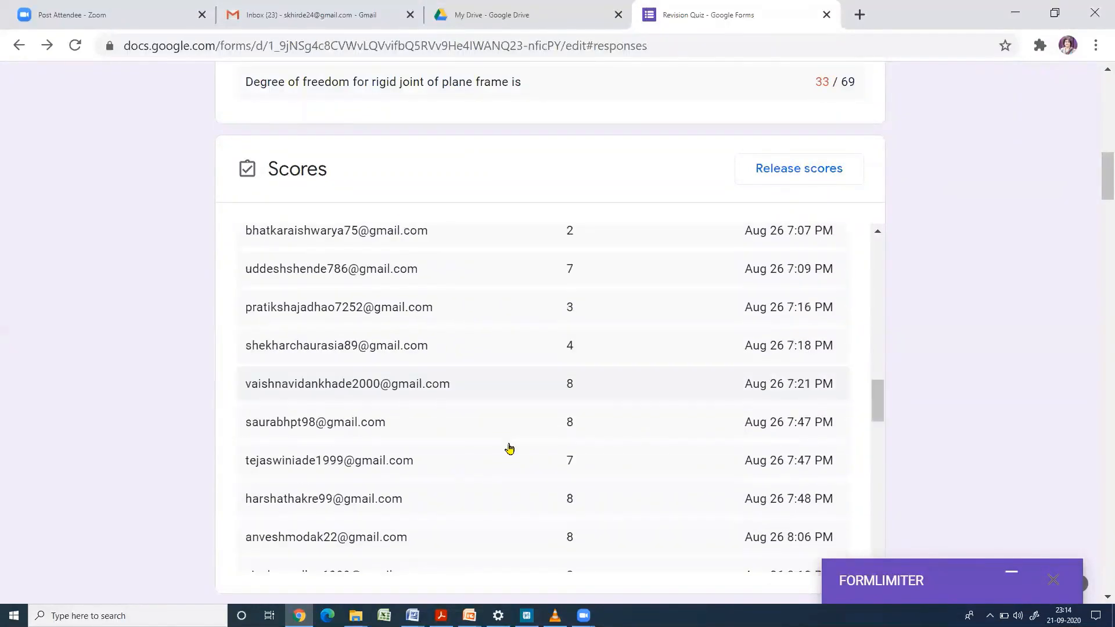
scroll(534, 580, down, 10)
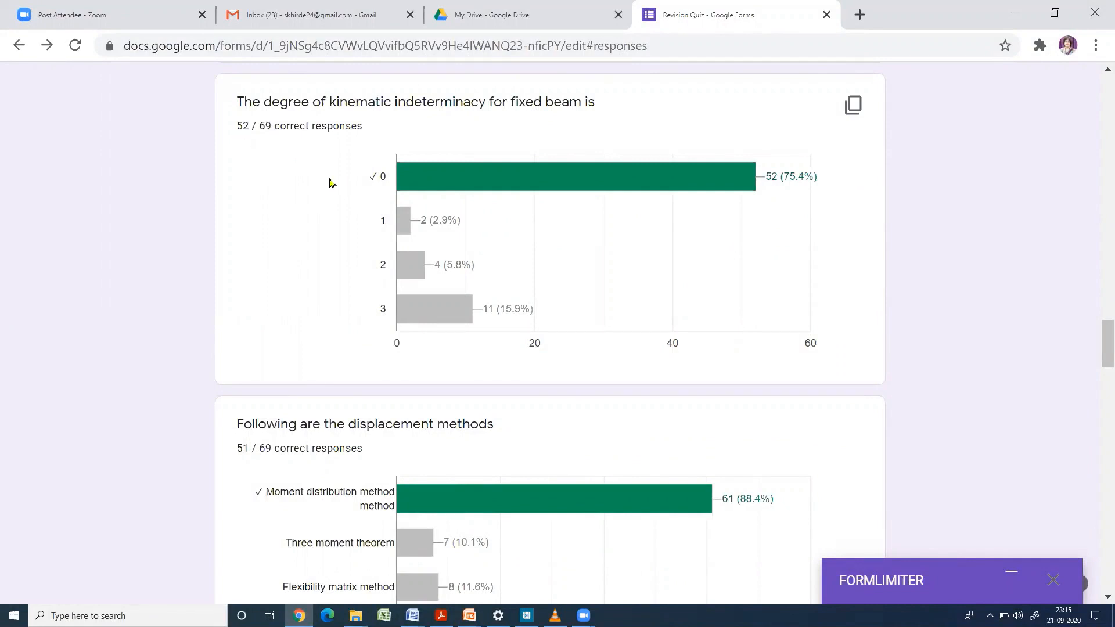
Examine the answer distribution charts of the individual questions, starting with the kinematic indeterminacy question for a fixed beam
mouse_move(422, 182)
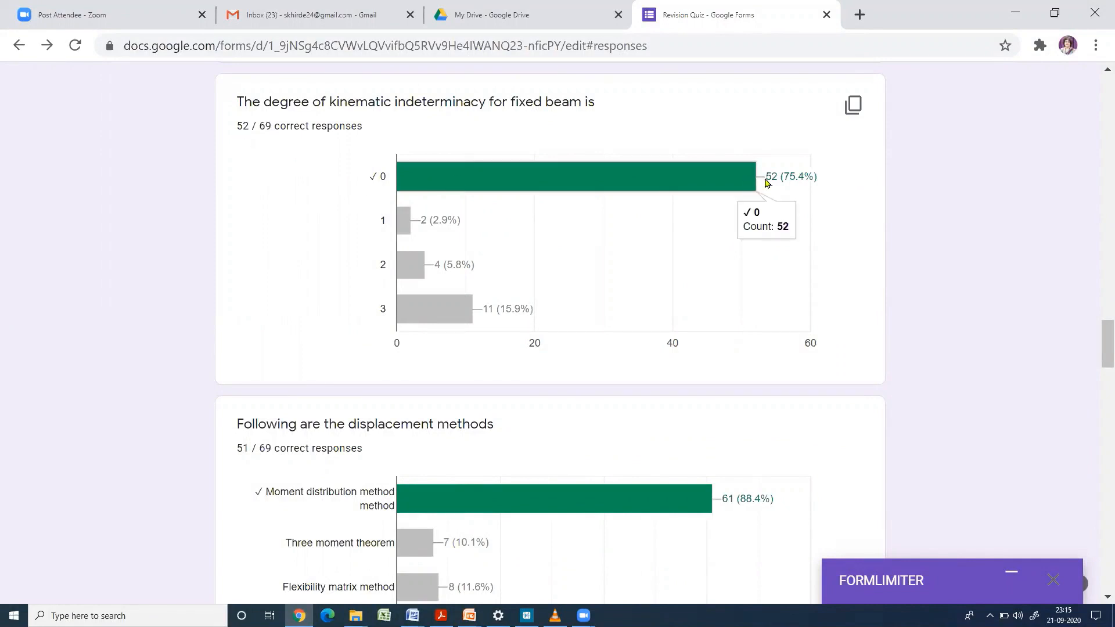
scroll(545, 455, down, 3)
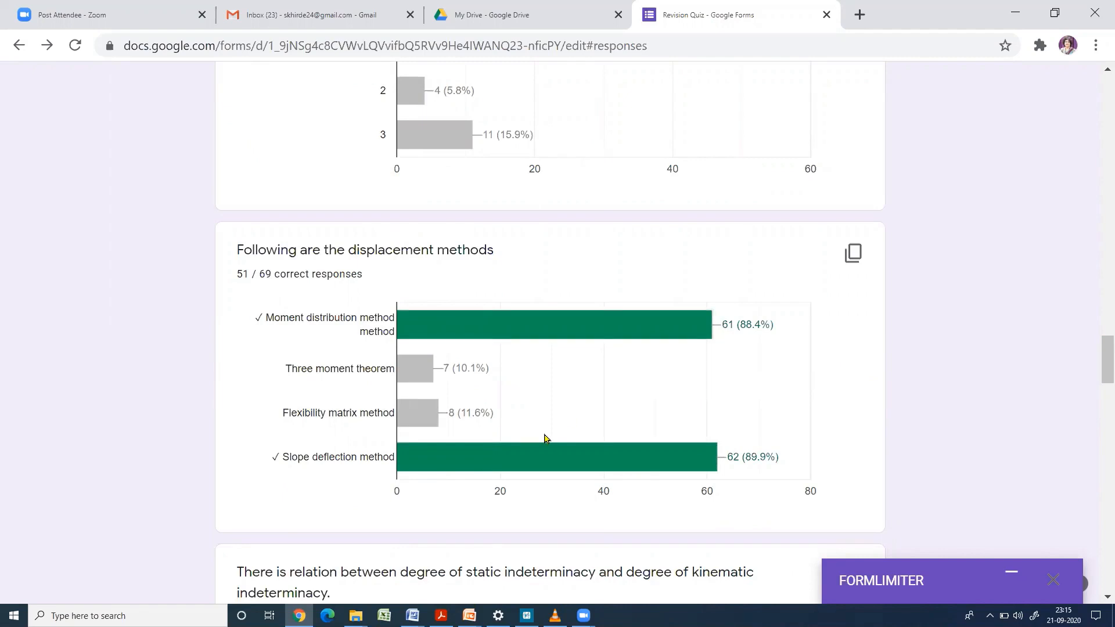
scroll(545, 439, down, 6)
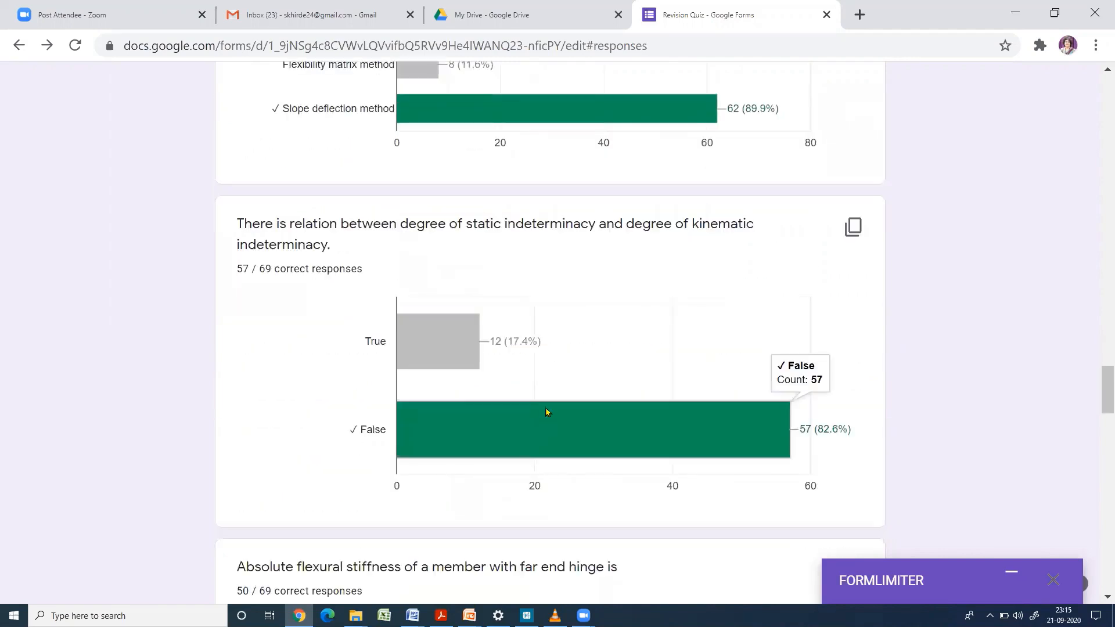
scroll(546, 412, down, 9)
scroll(547, 400, down, 9)
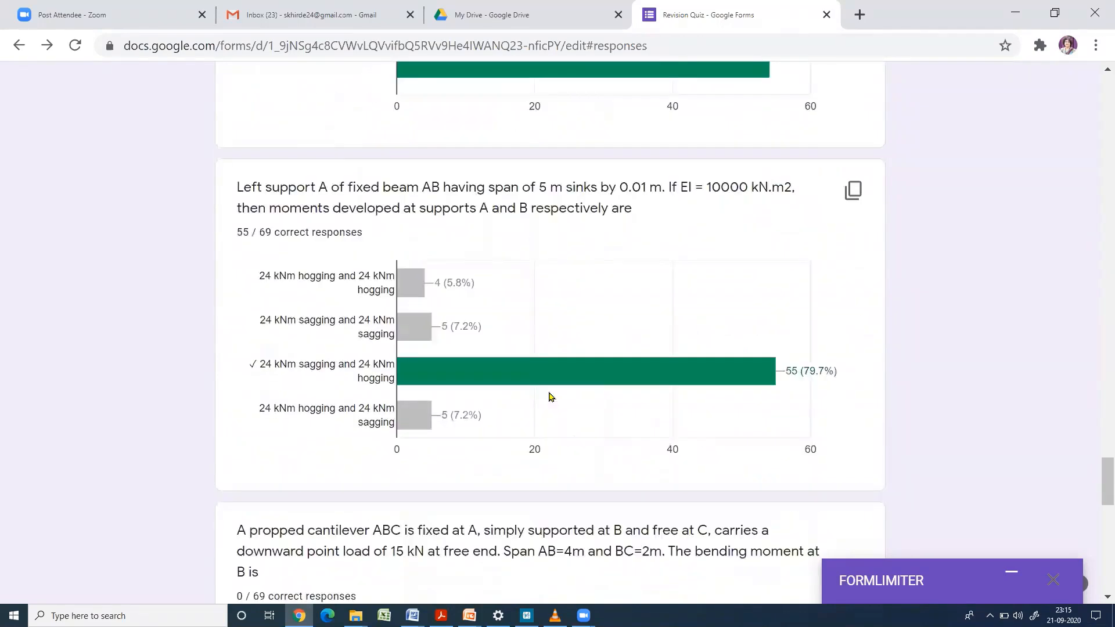
scroll(551, 397, down, 17)
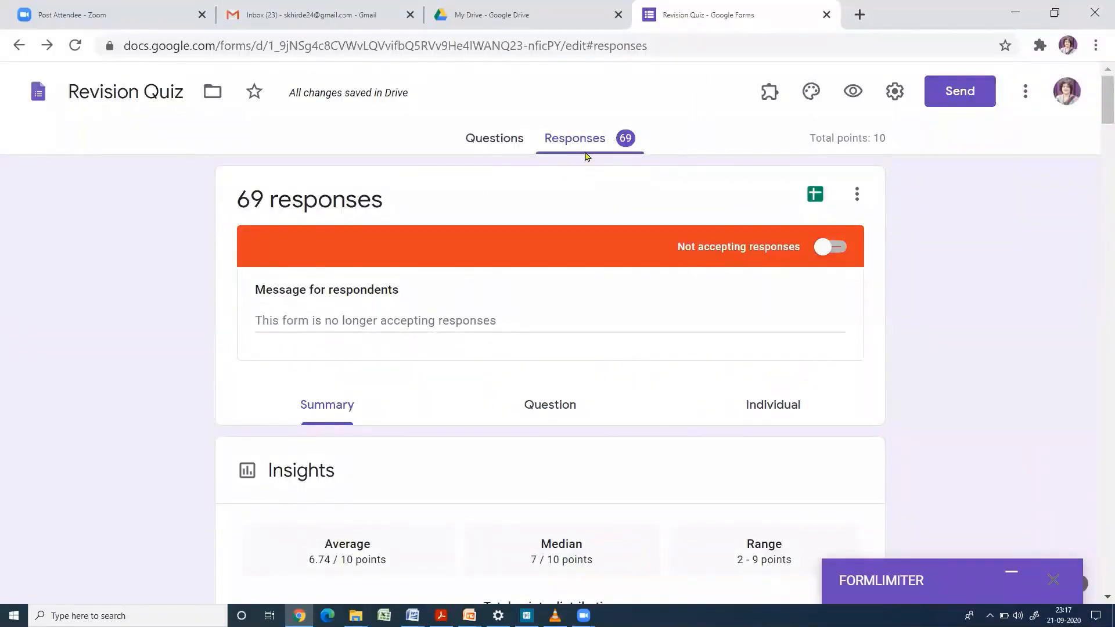
Show the individual responses and read through the first respondent's details, marked answers and points
click(768, 405)
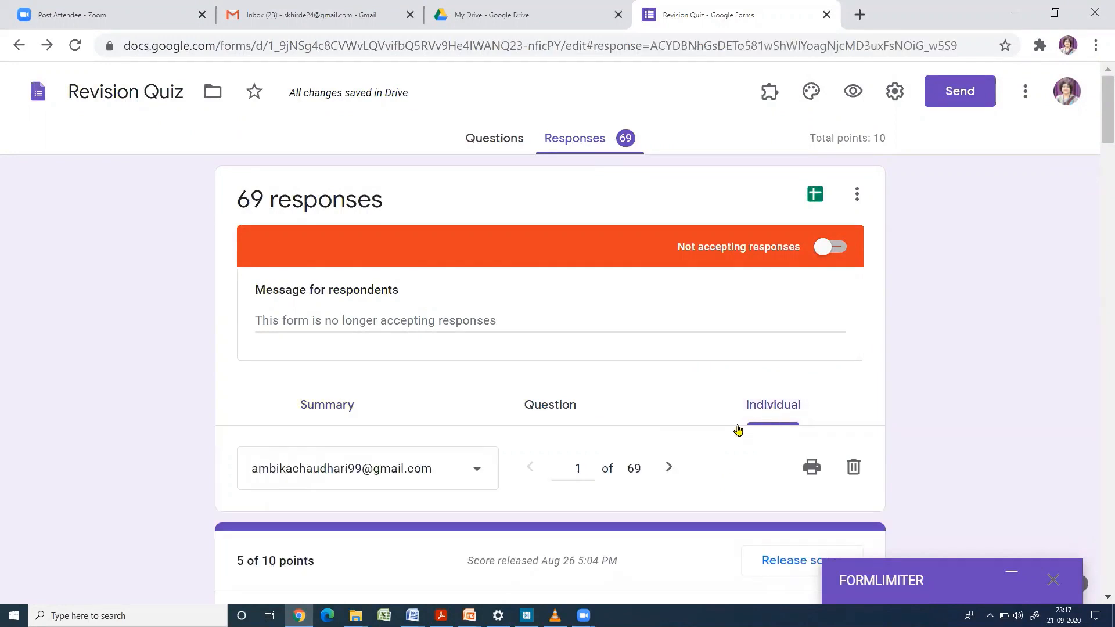
scroll(691, 436, down, 9)
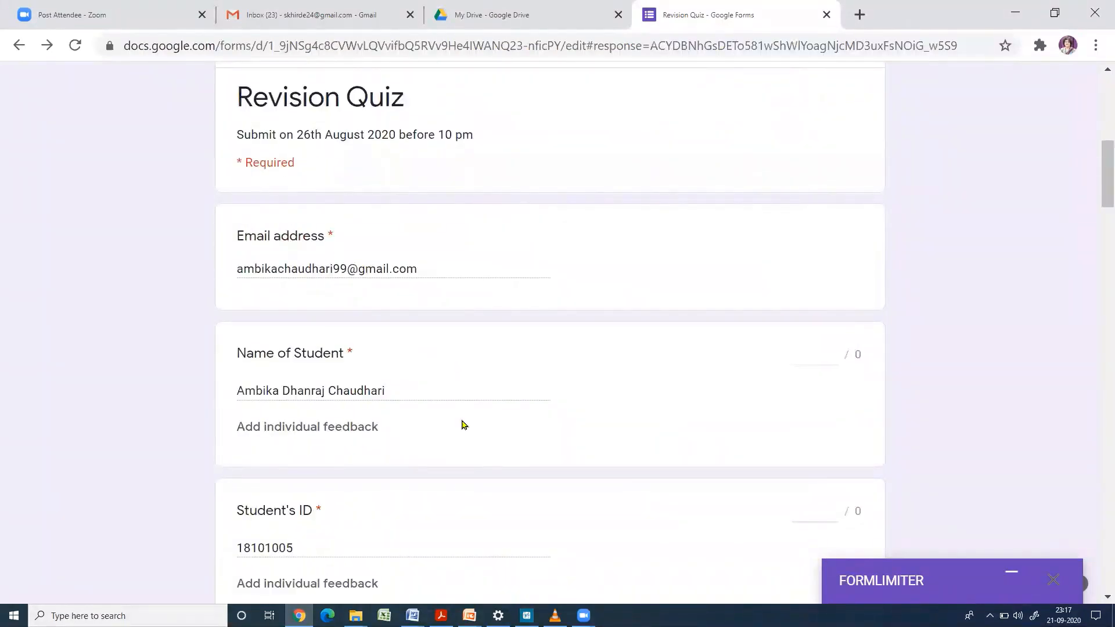
scroll(426, 381, down, 6)
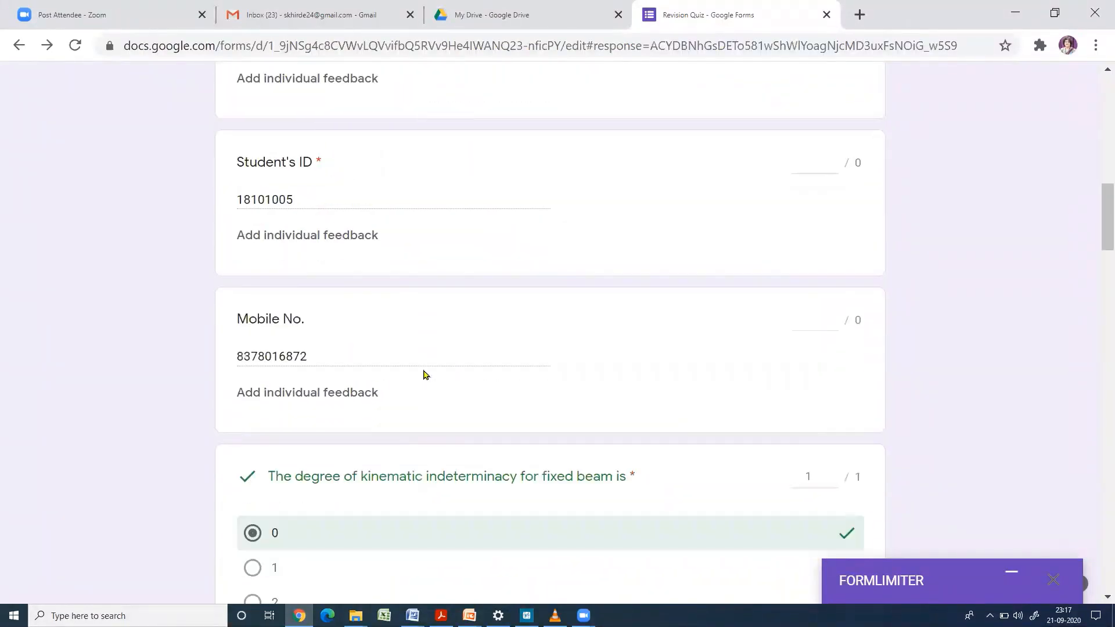
scroll(426, 374, down, 16)
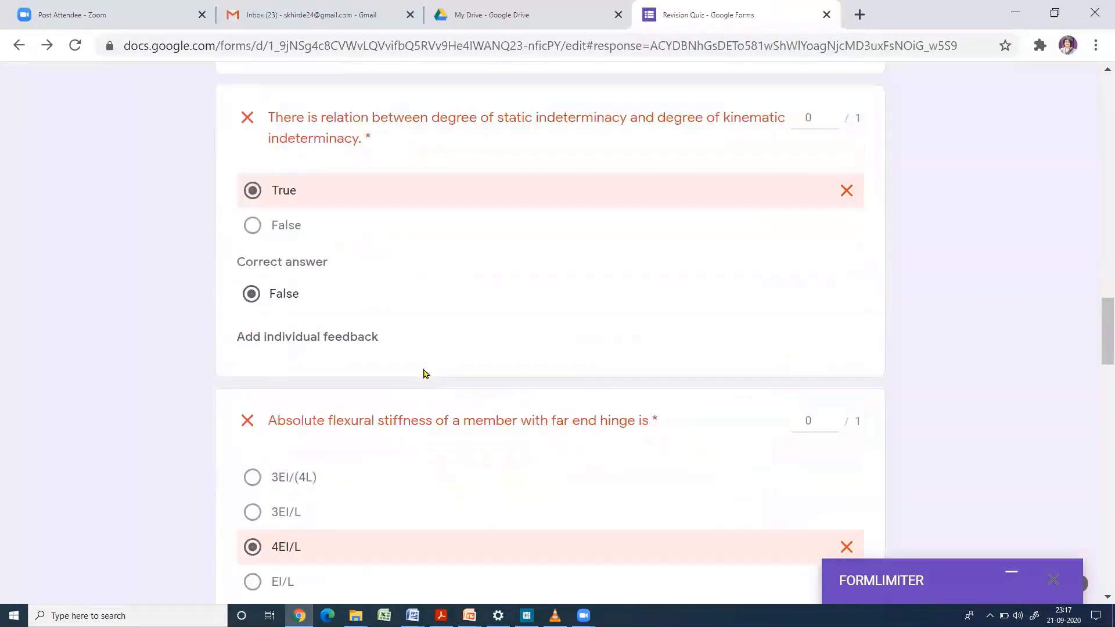
scroll(426, 376, down, 18)
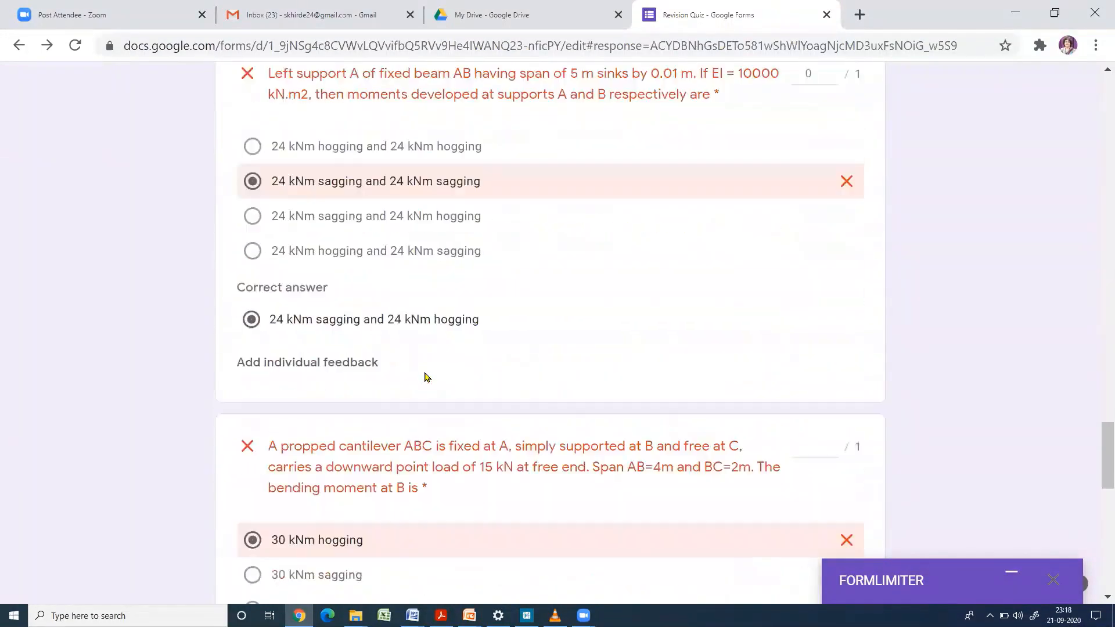
scroll(490, 444, up, 20)
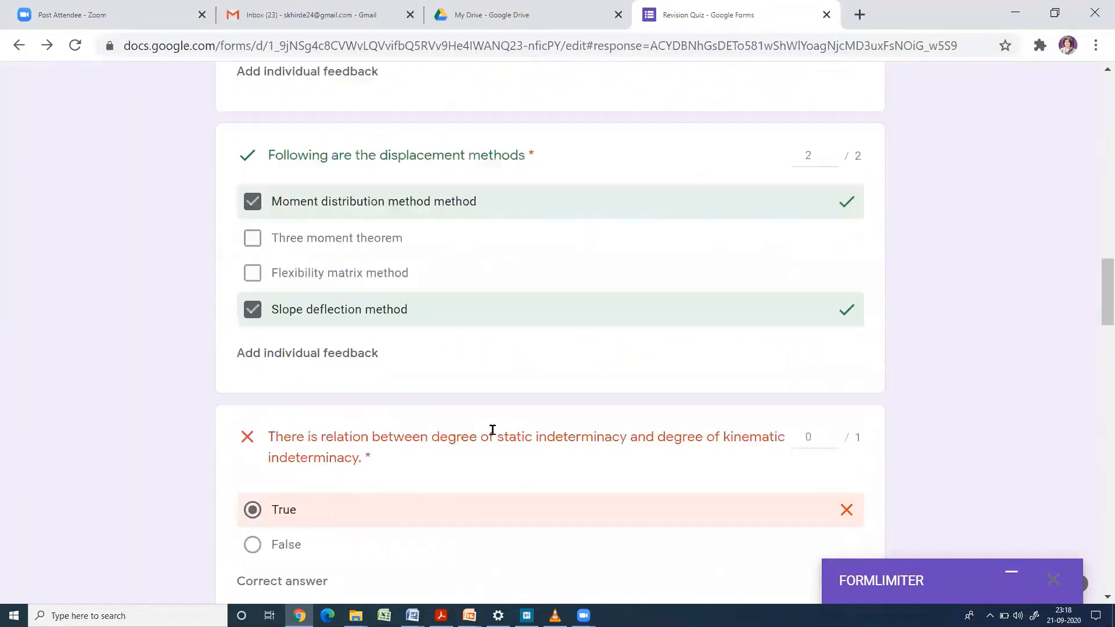
scroll(492, 430, up, 20)
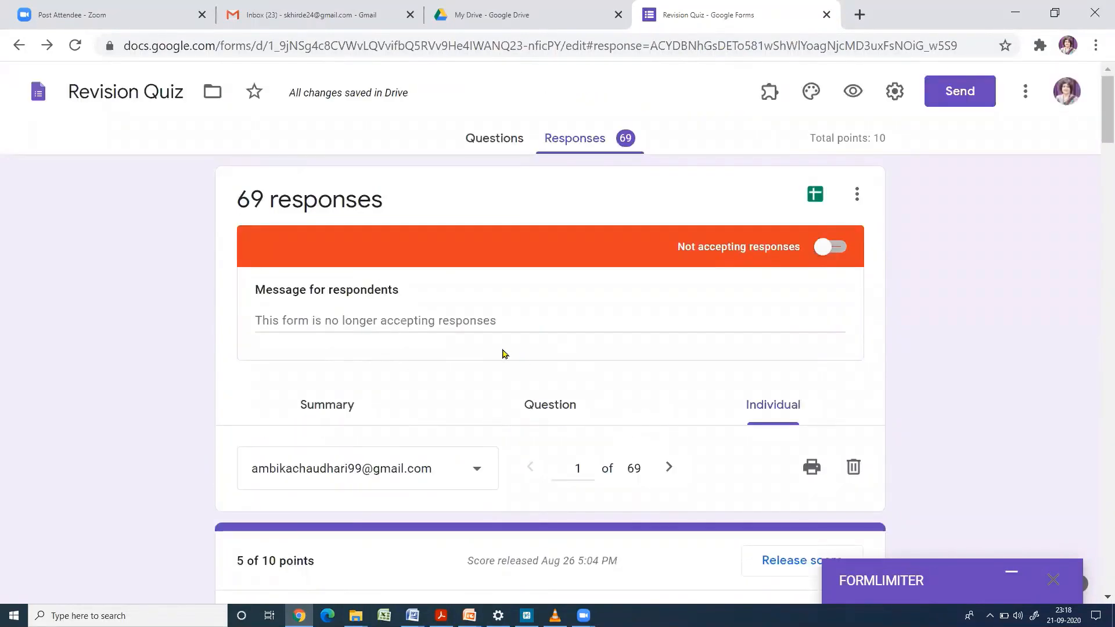
Open the quiz's linked responses spreadsheet and download it as a Microsoft Excel (.xlsx) file
click(816, 196)
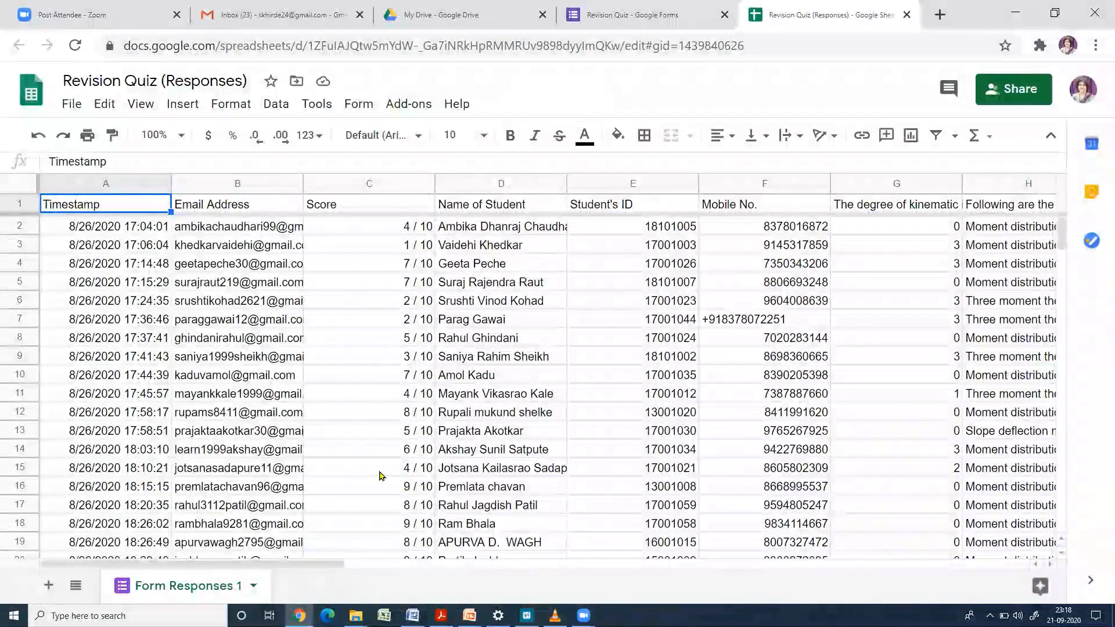
click(72, 104)
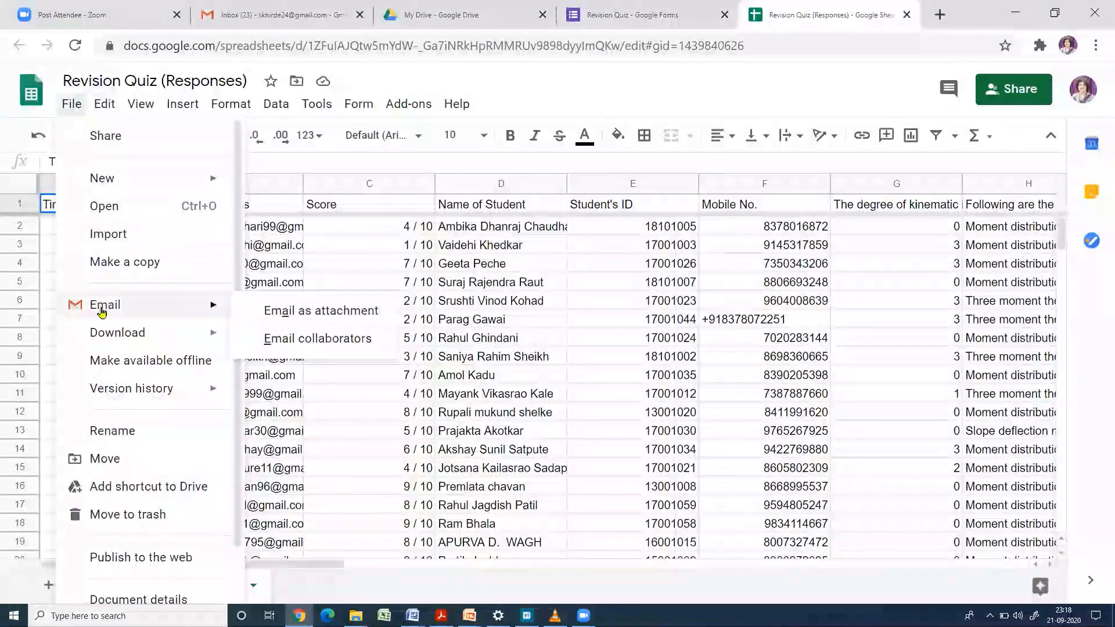
mouse_move(116, 332)
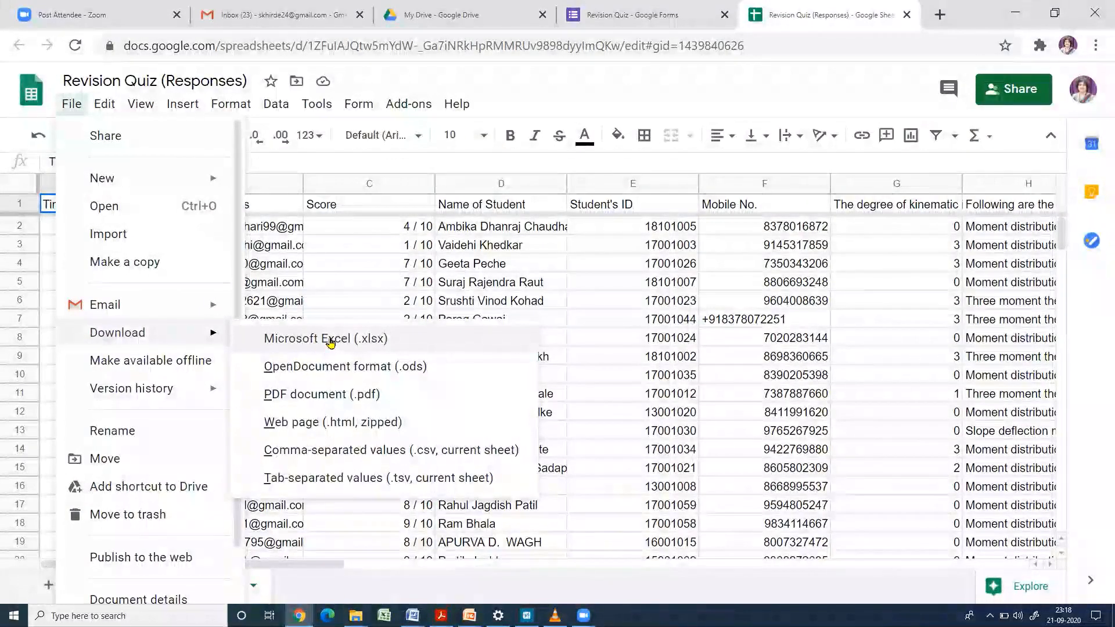
click(330, 340)
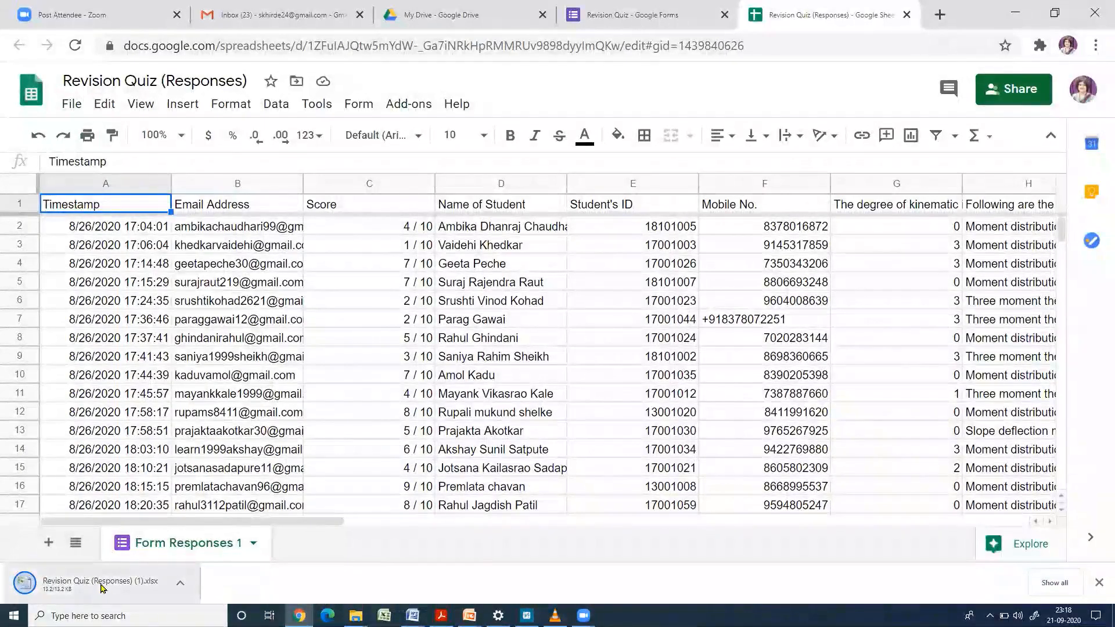
Open the downloaded responses workbook in Excel, maximize it, and delete the Timestamp and Email Address columns
click(102, 586)
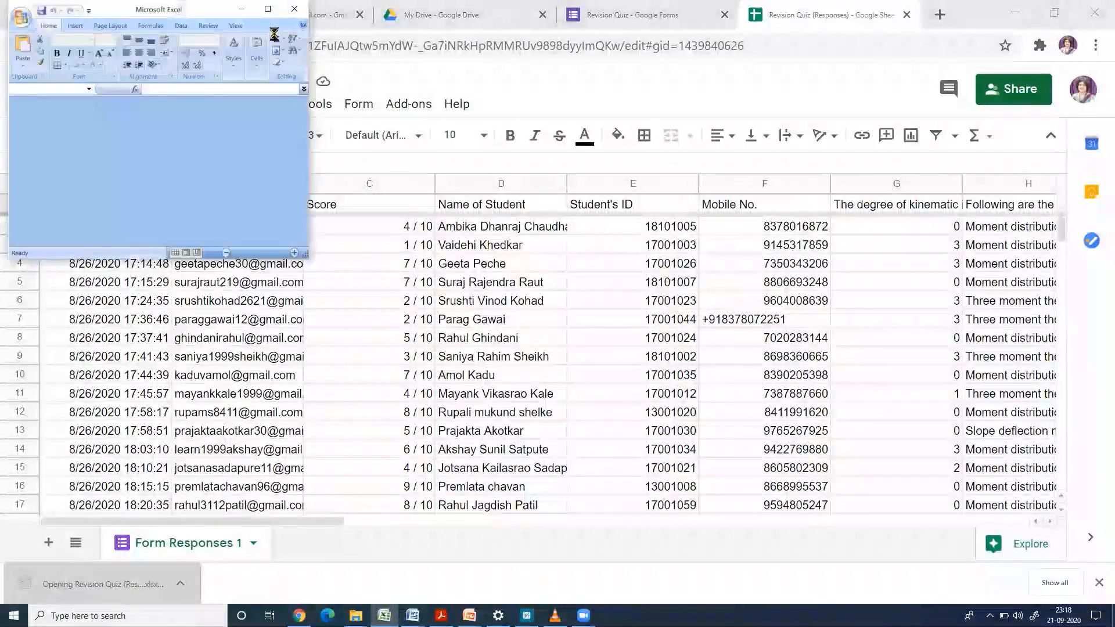
click(268, 9)
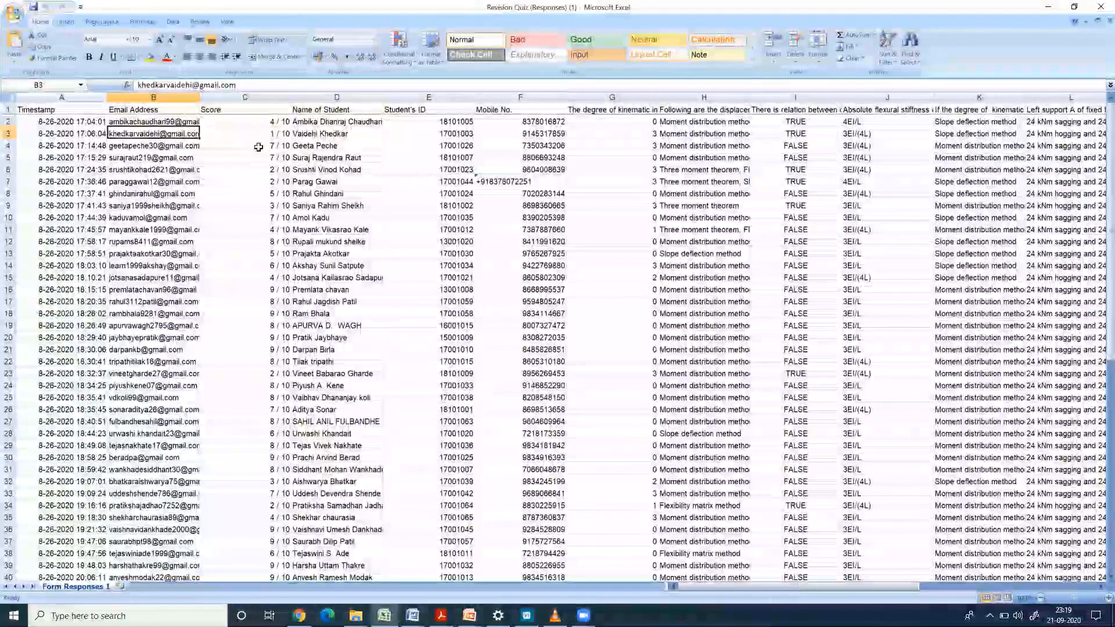
mouse_move(63, 109)
mouse_down()
mouse_move(126, 109)
mouse_move(65, 93)
mouse_move(148, 94)
mouse_up()
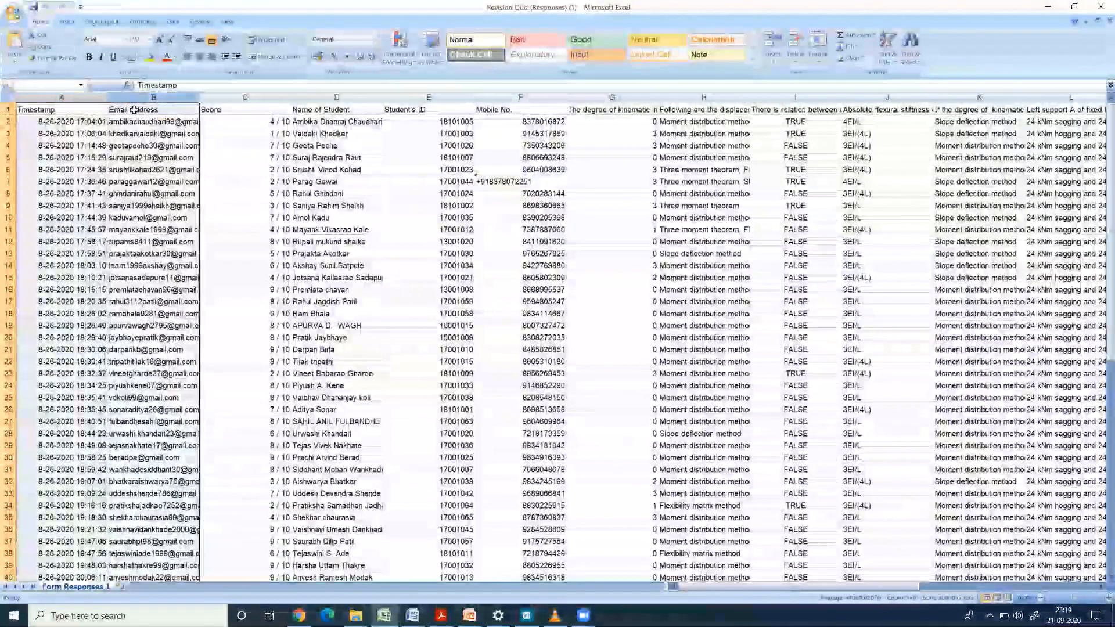
right_click(161, 97)
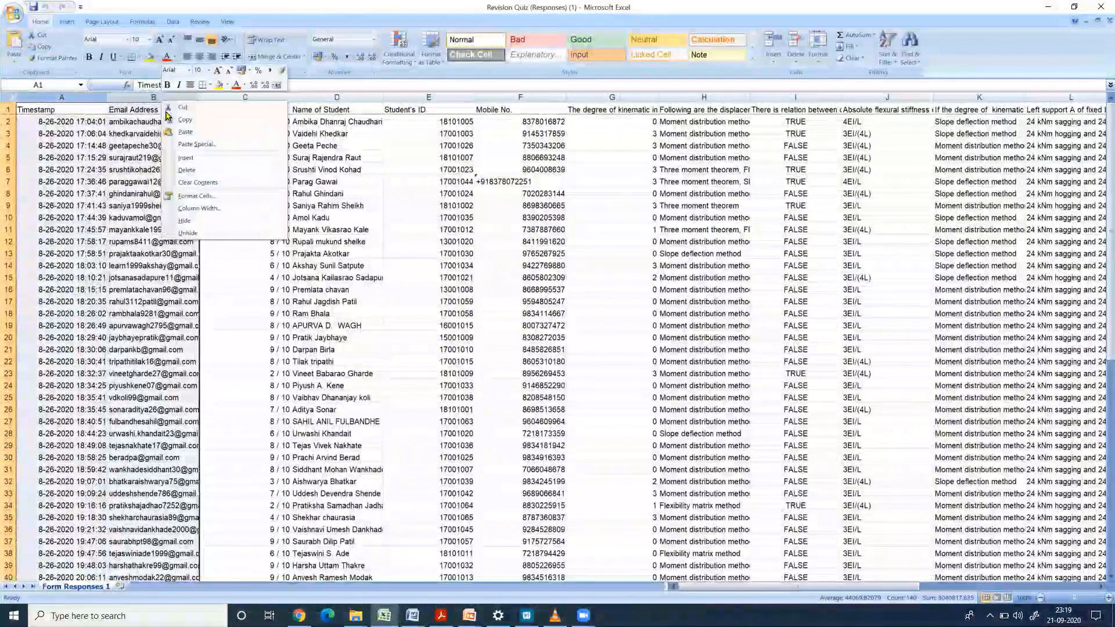
click(187, 171)
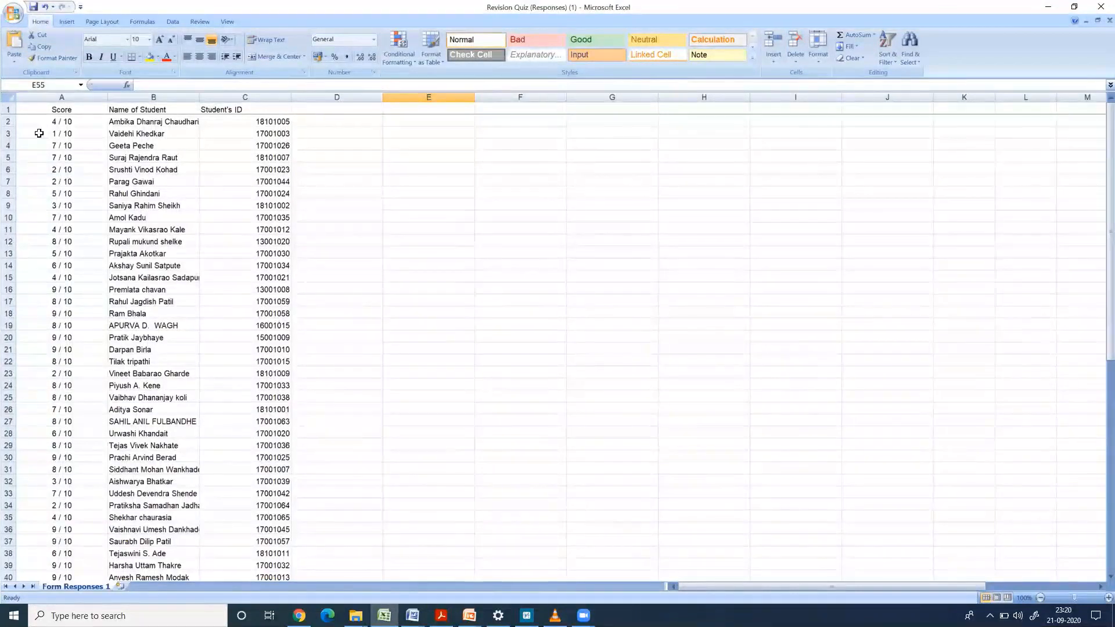
Apply all borders to the whole mark list, from the header row through row 70 across columns A to C
drag(55, 117, 260, 145)
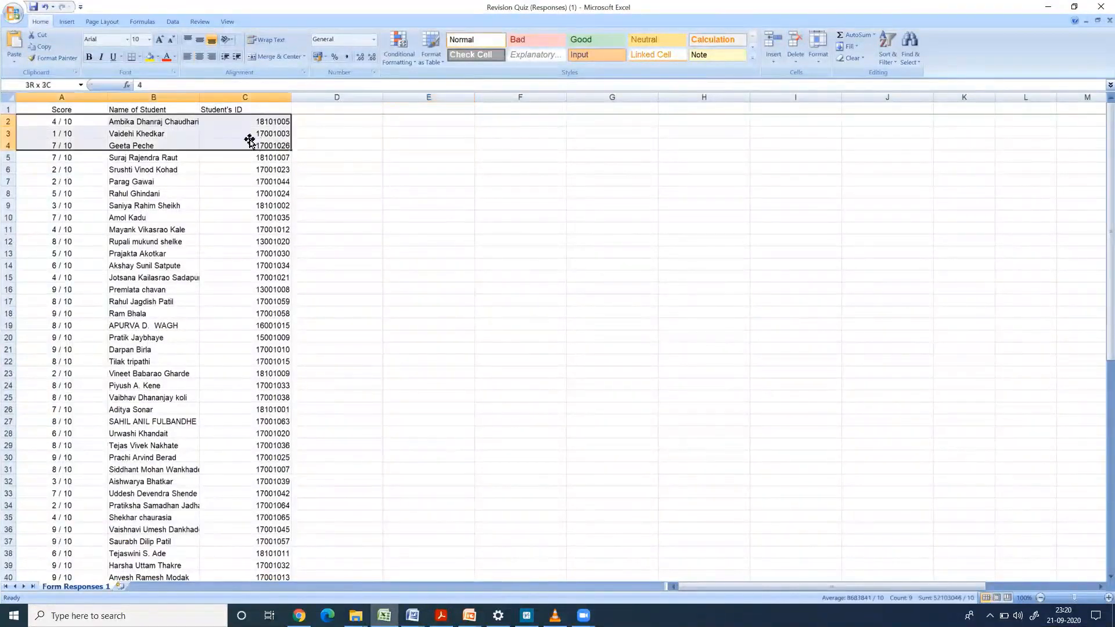
drag(66, 110, 266, 166)
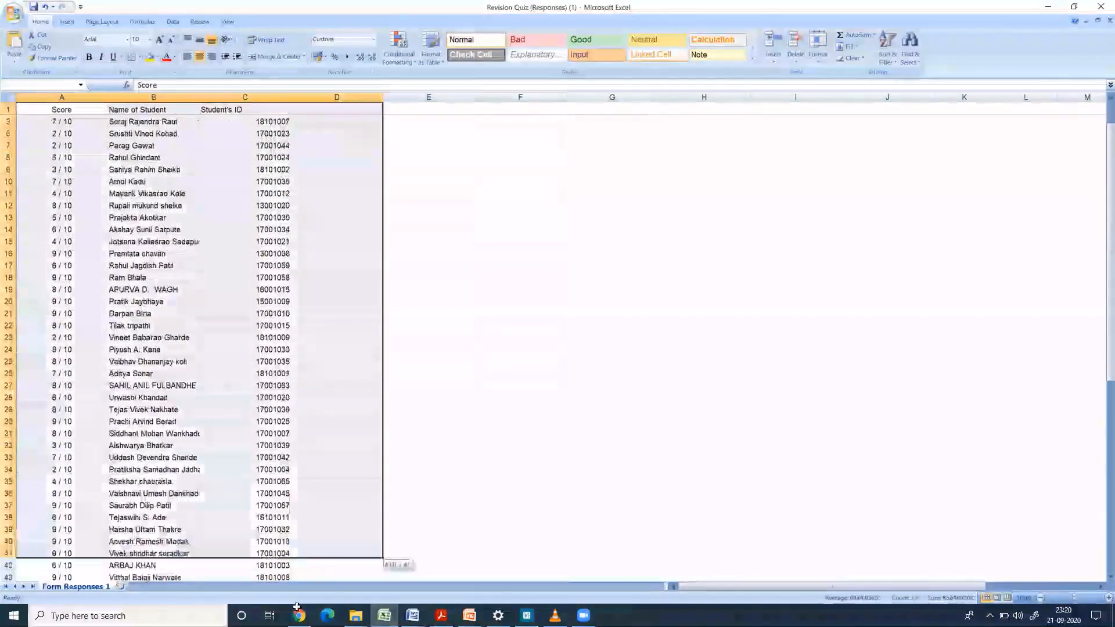
drag(297, 608, 265, 552)
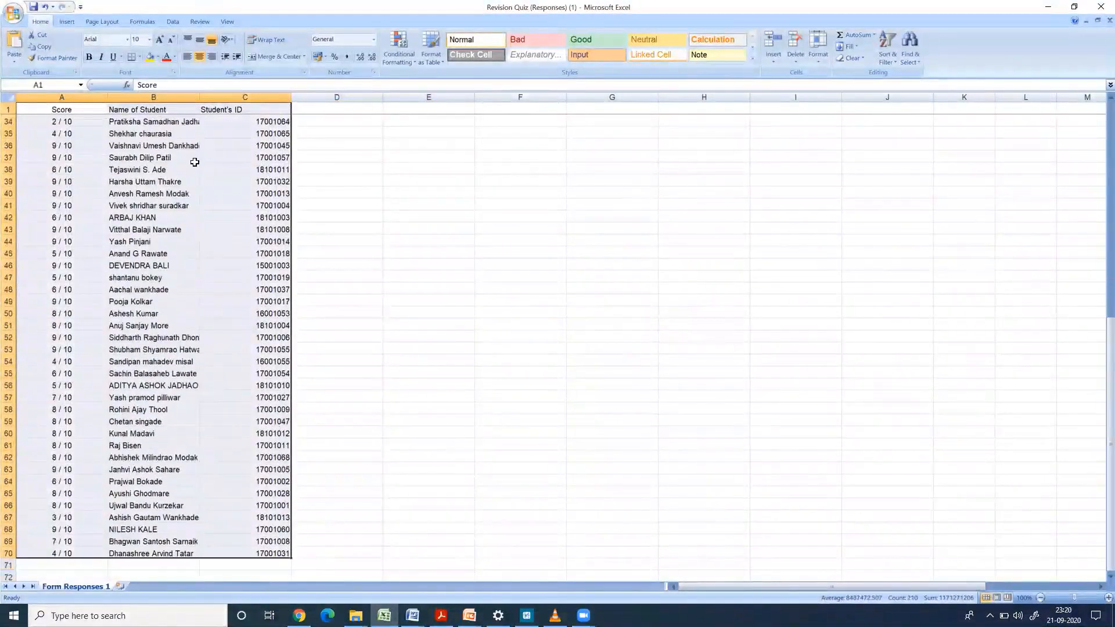
click(138, 57)
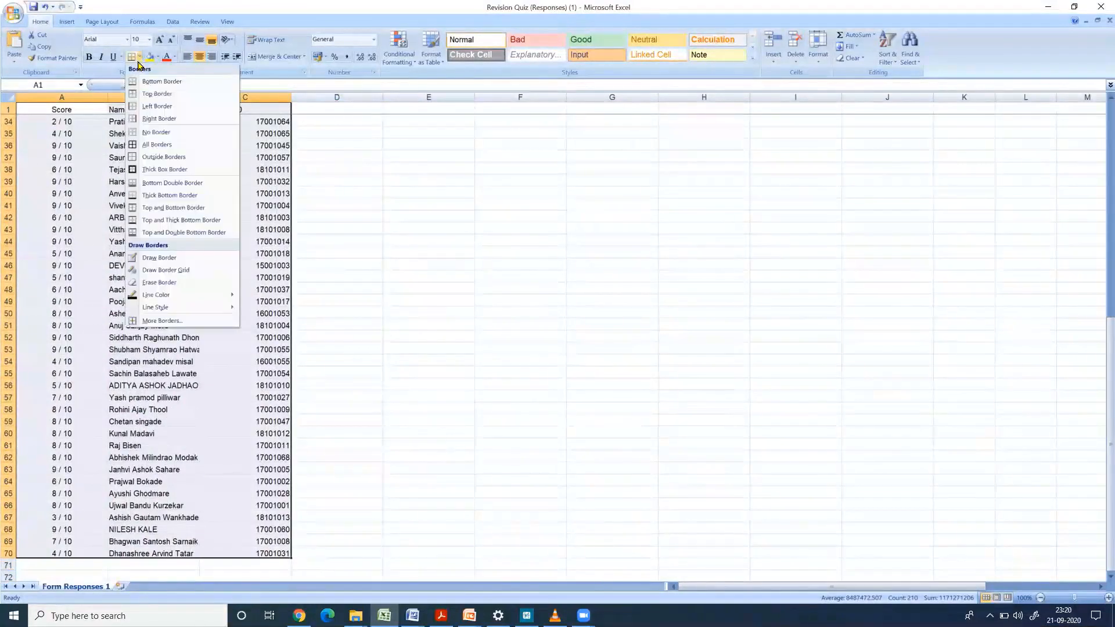
click(133, 146)
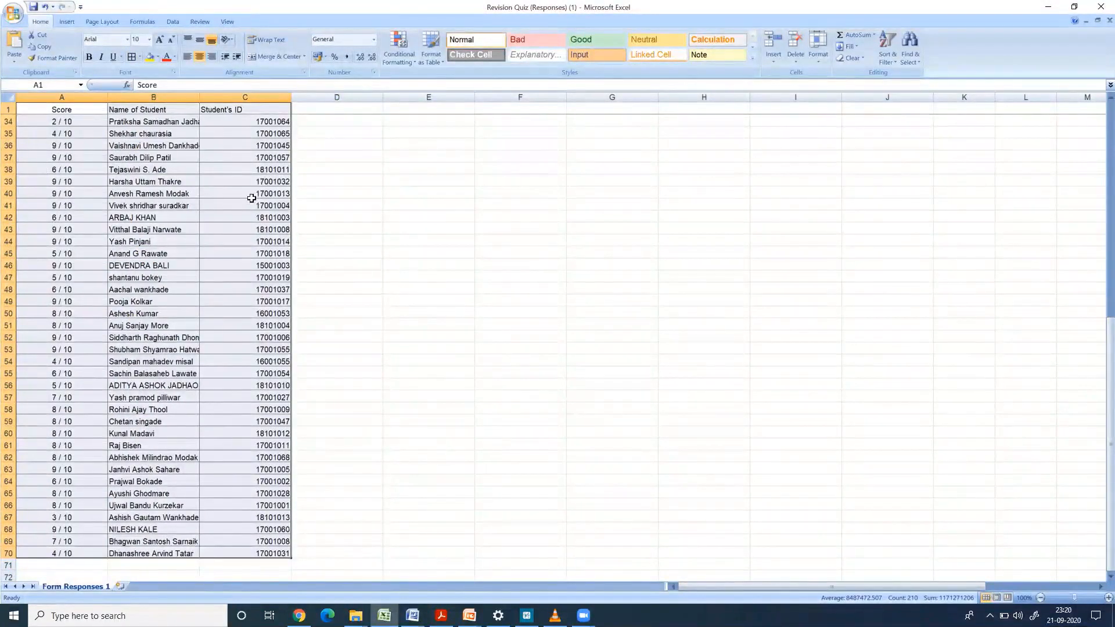
Move the Student's ID column in front of the Score column so that it becomes column A
click(246, 97)
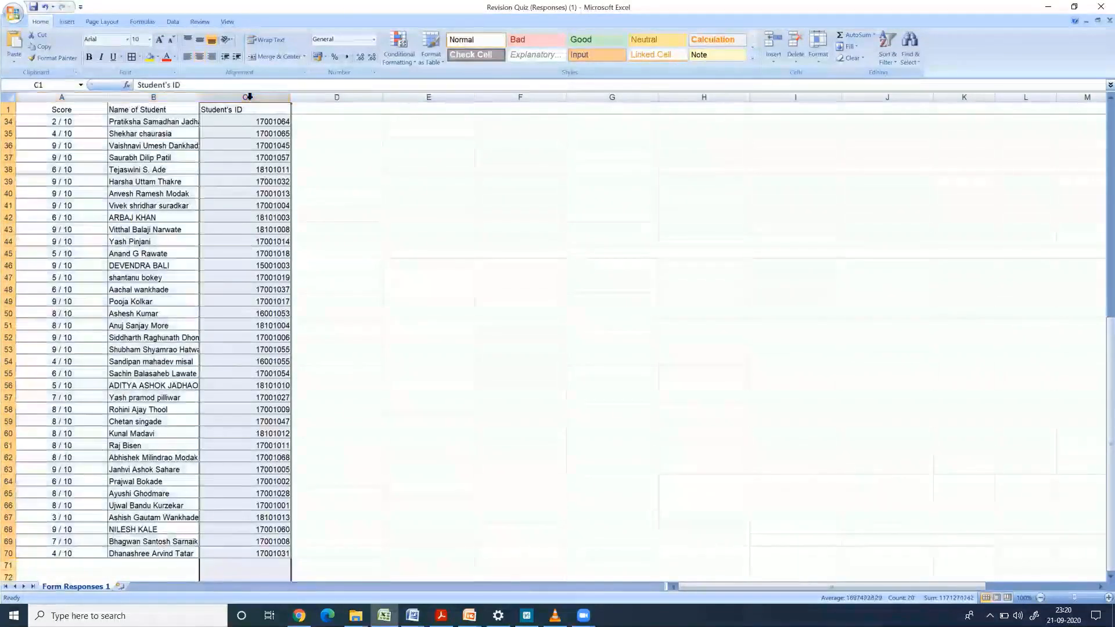
right_click(252, 107)
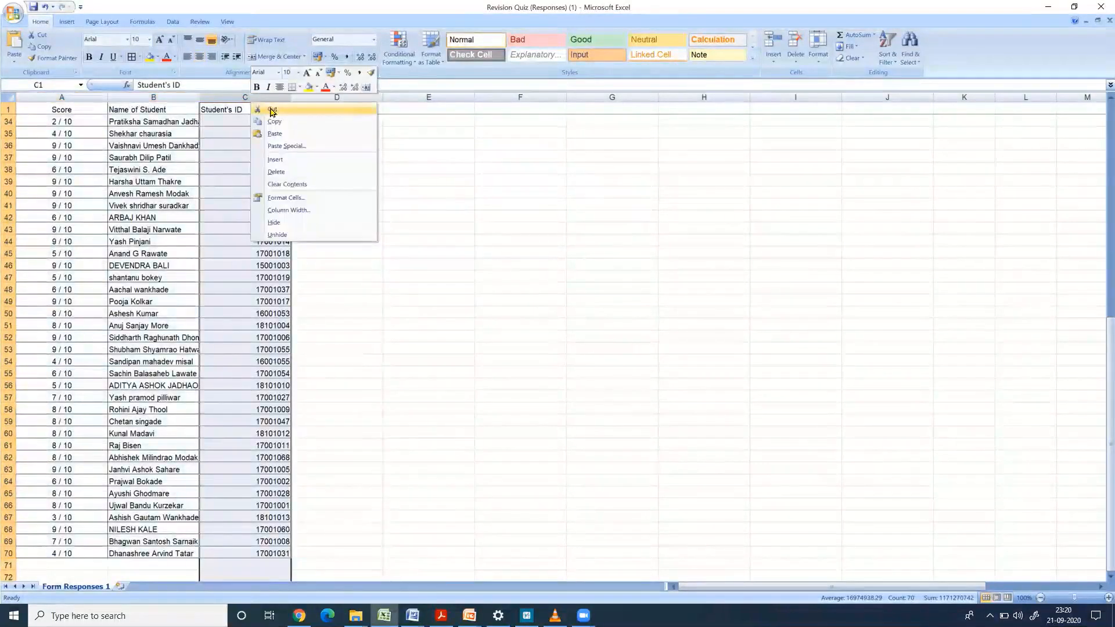
click(272, 111)
right_click(64, 106)
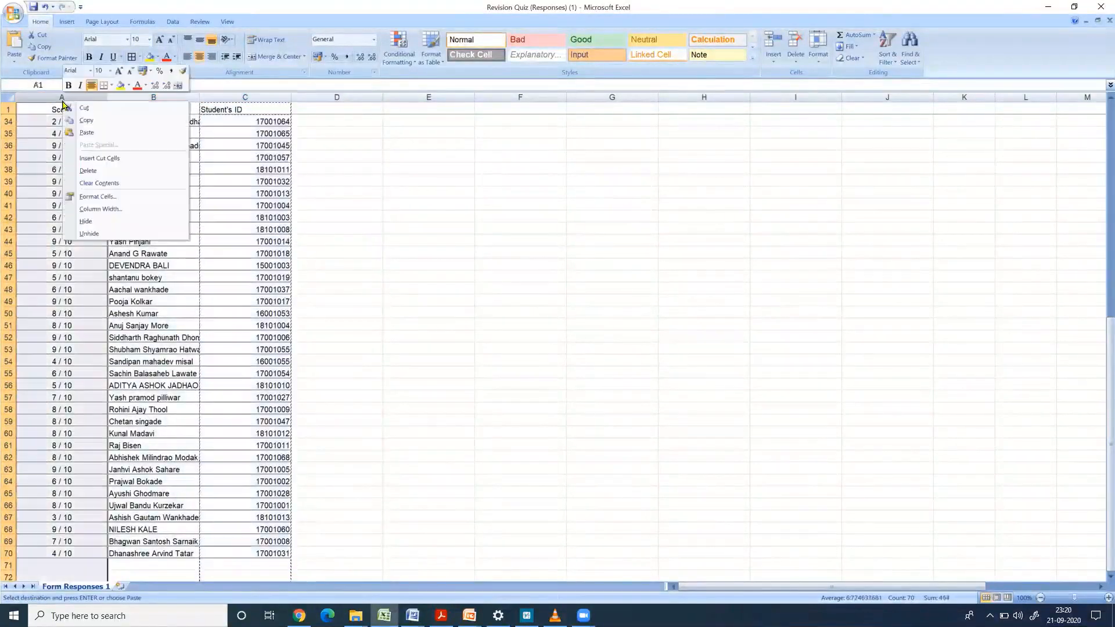
click(81, 159)
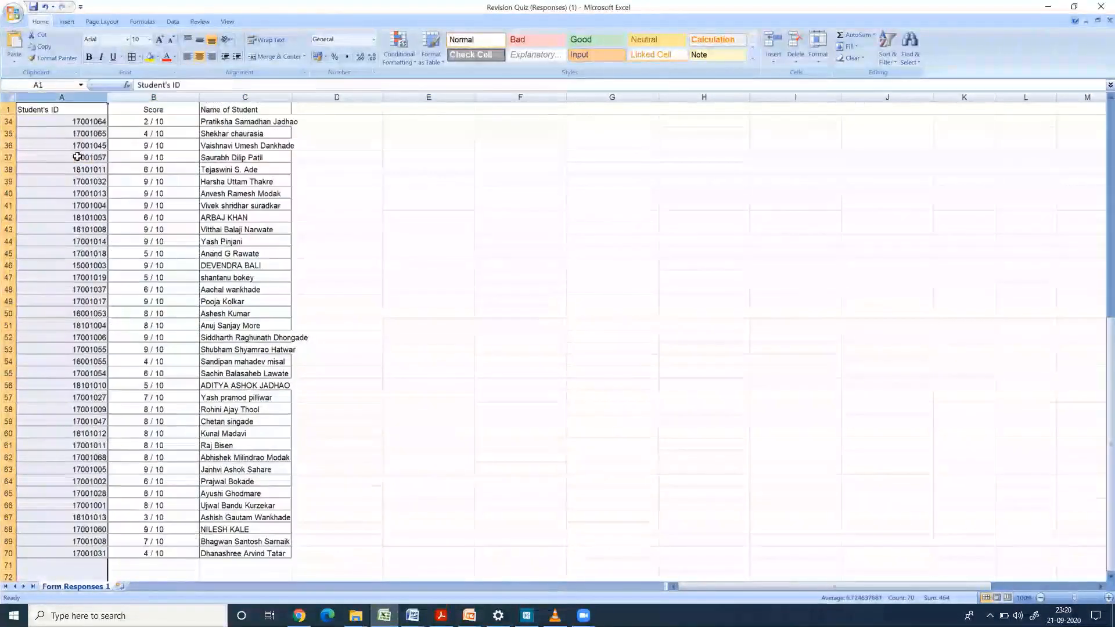
Move the Score column behind the Name of Student column so that it becomes column C
right_click(159, 96)
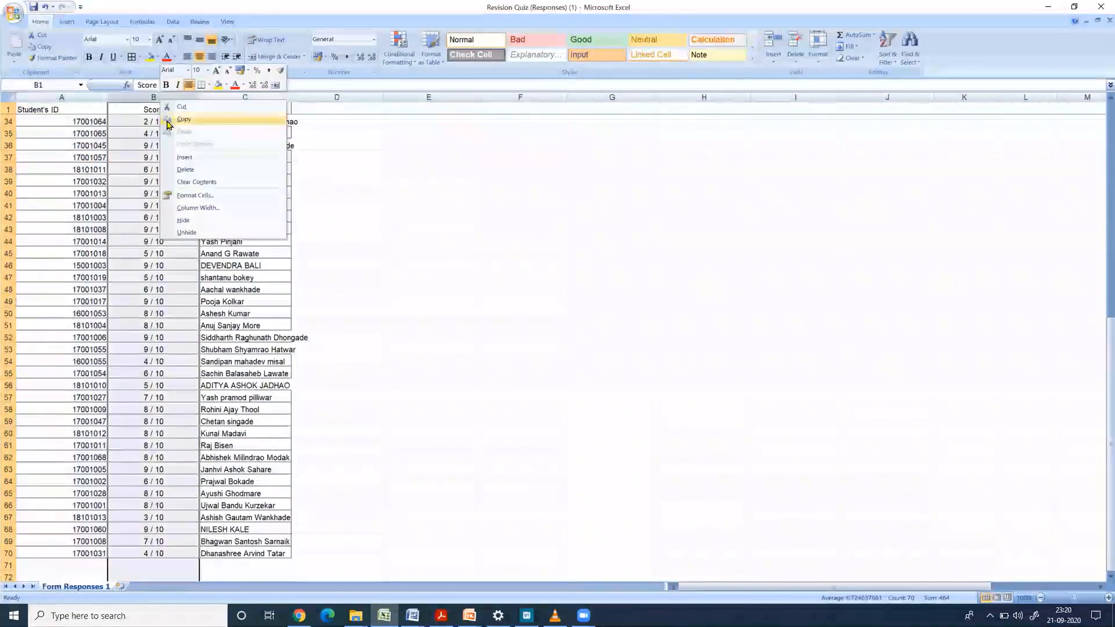
click(173, 107)
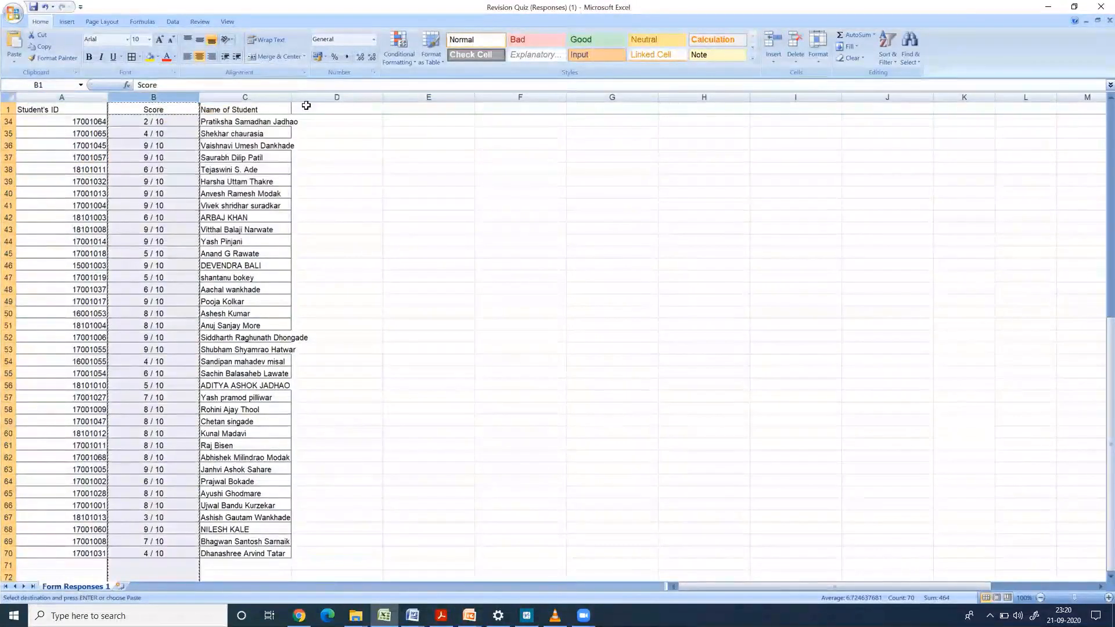
click(327, 98)
right_click(327, 98)
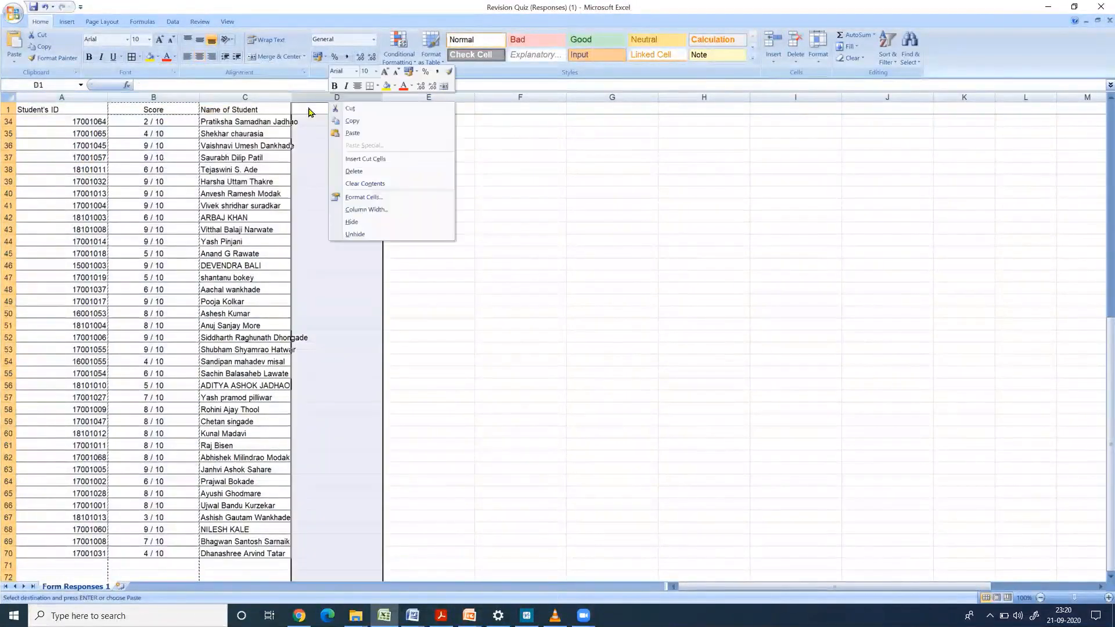
right_click(244, 99)
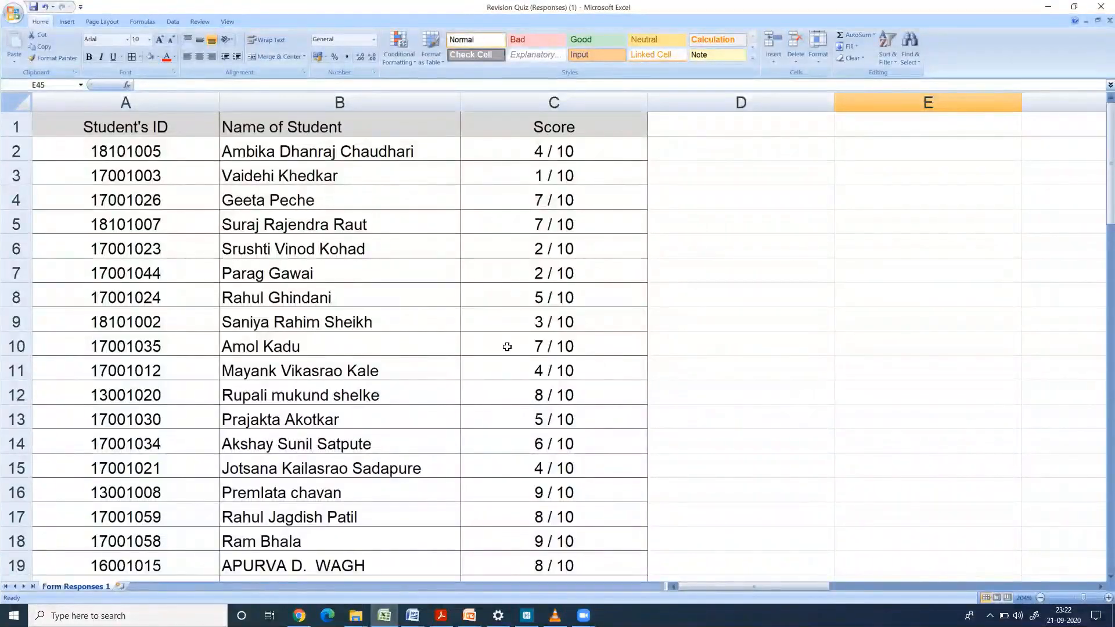
Sort the student records by Student's ID values from smallest to largest, treating the first row as headers
scroll(507, 346, down, 14)
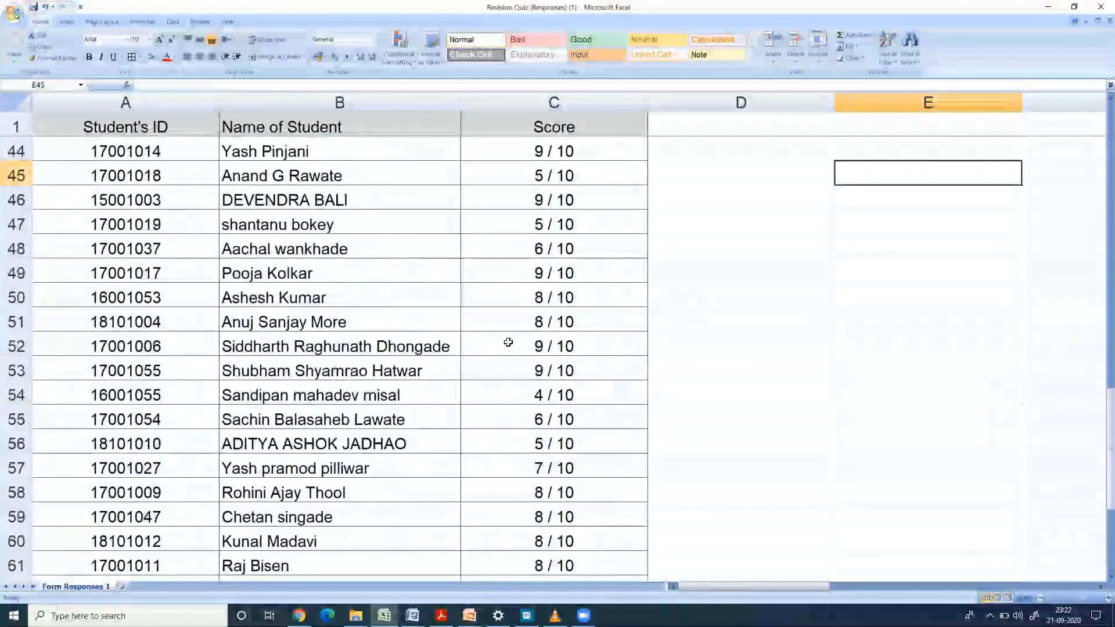
scroll(509, 343, down, 4)
scroll(509, 342, up, 6)
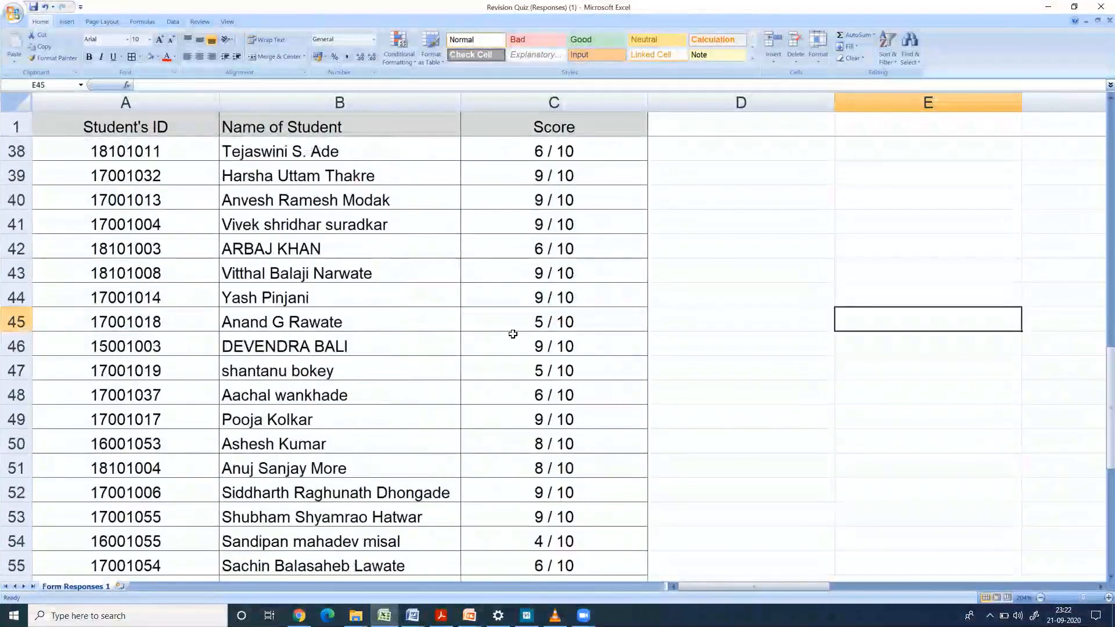
scroll(514, 332, up, 12)
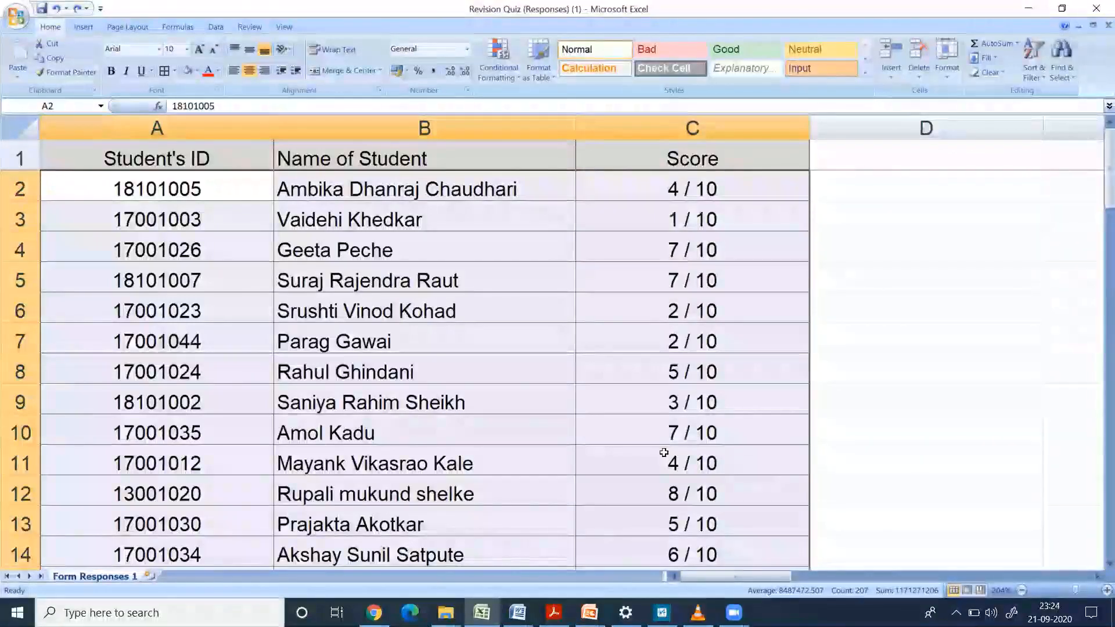
click(217, 27)
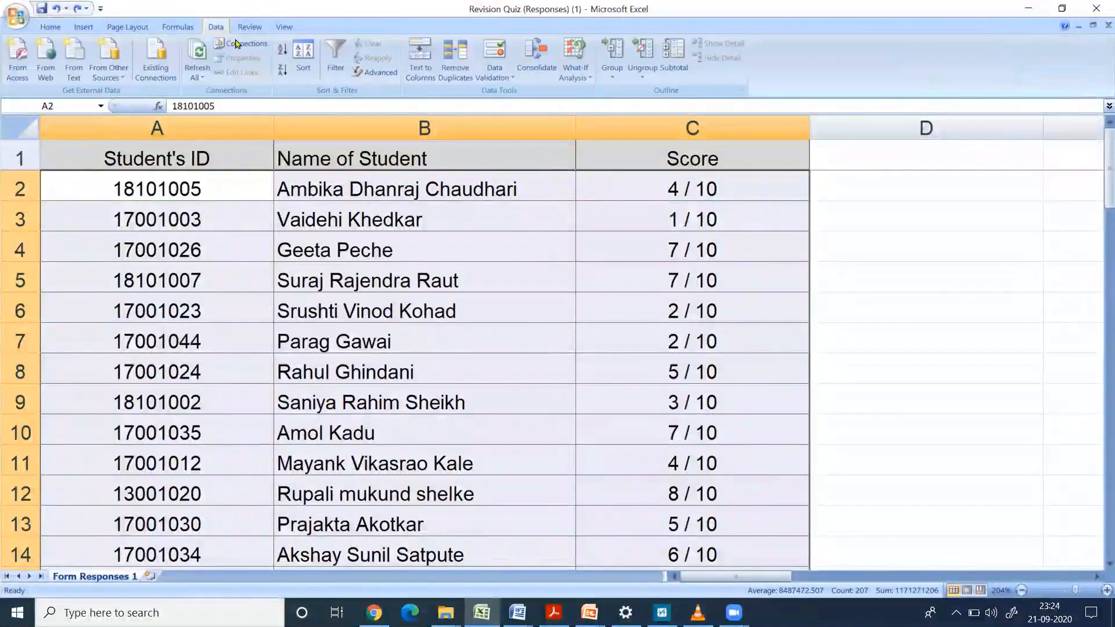
click(304, 52)
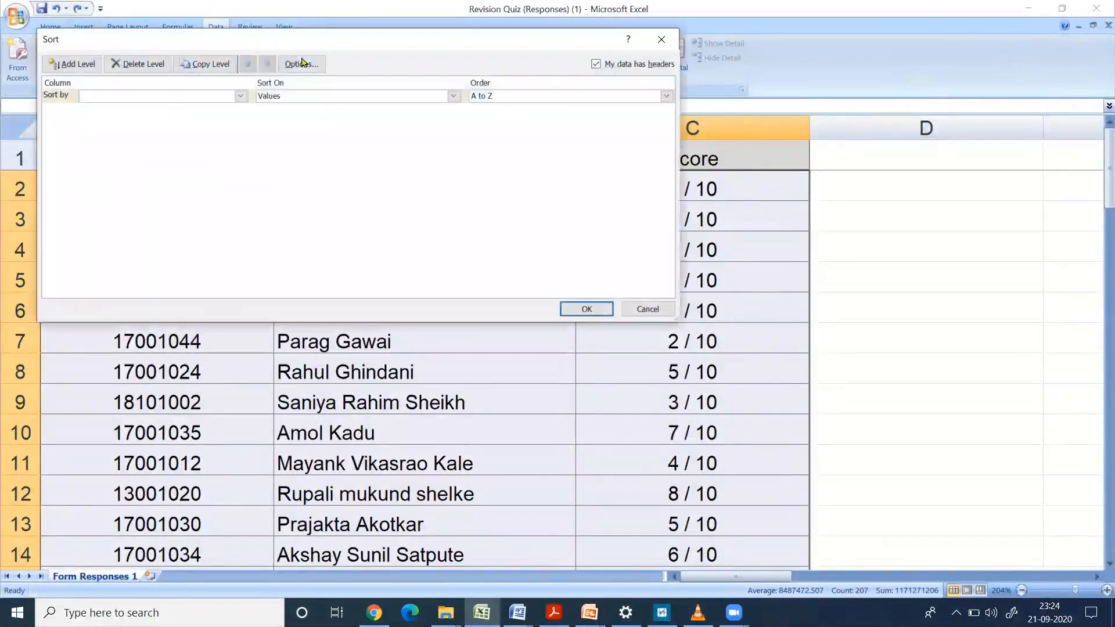
click(244, 98)
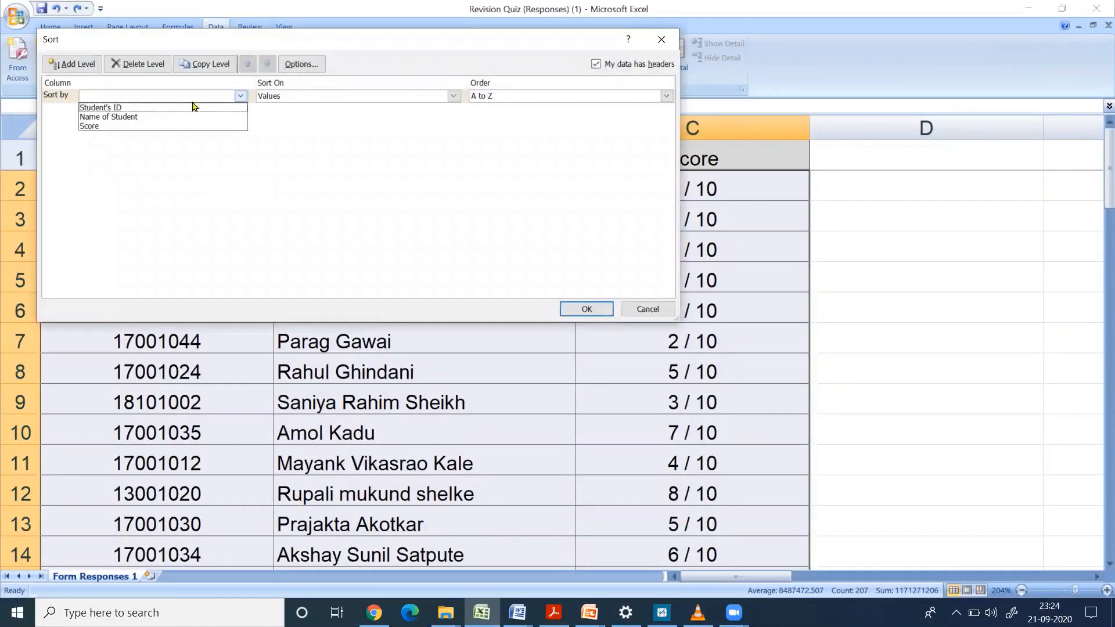
click(135, 108)
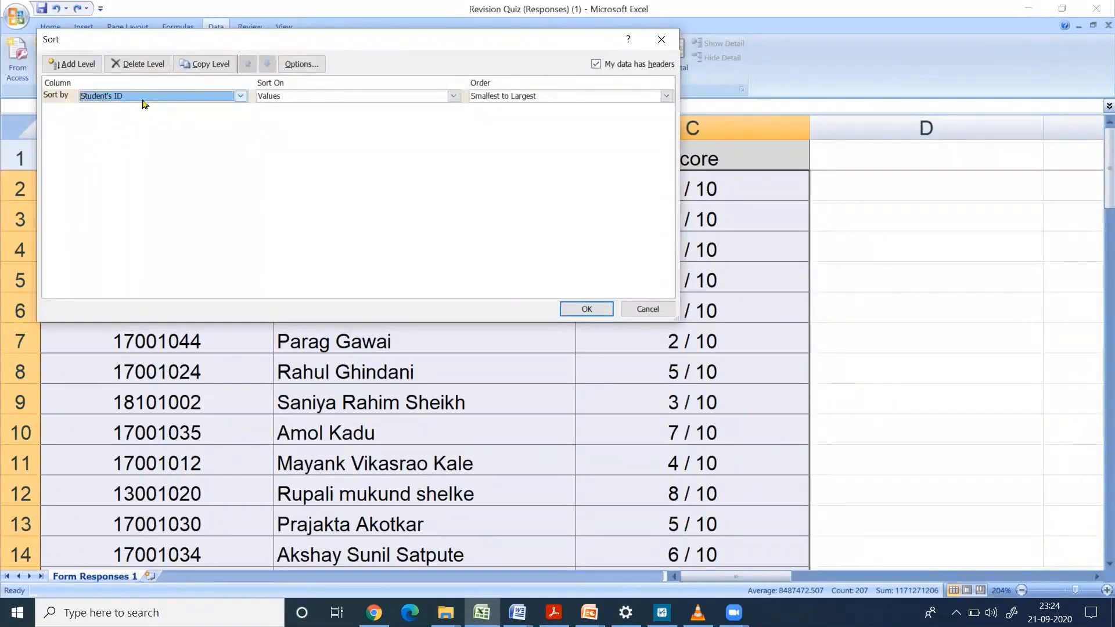
click(571, 309)
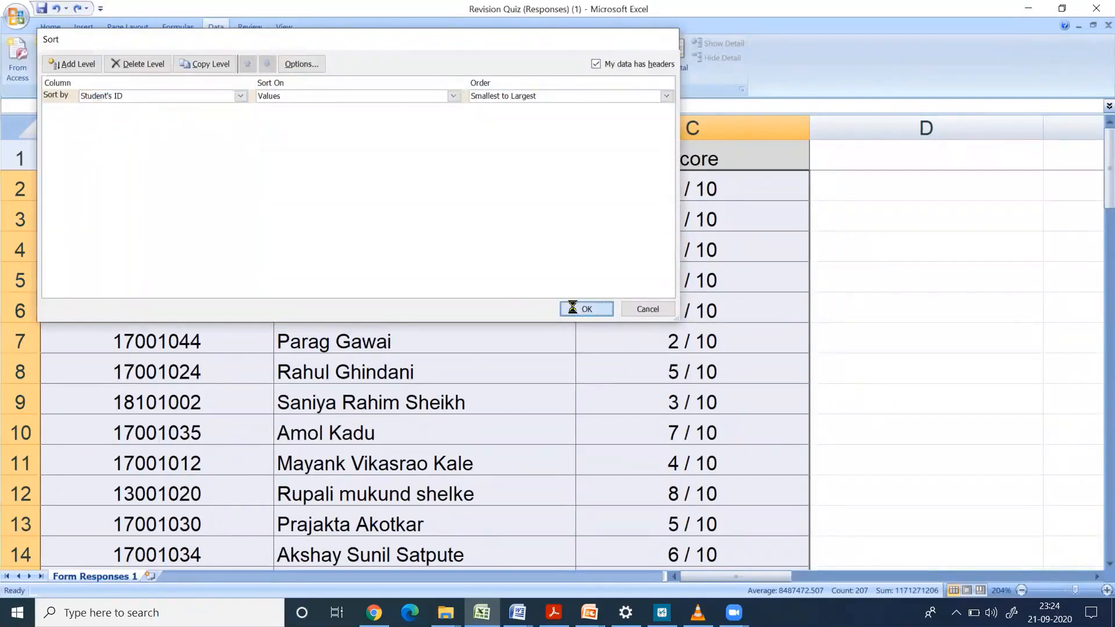
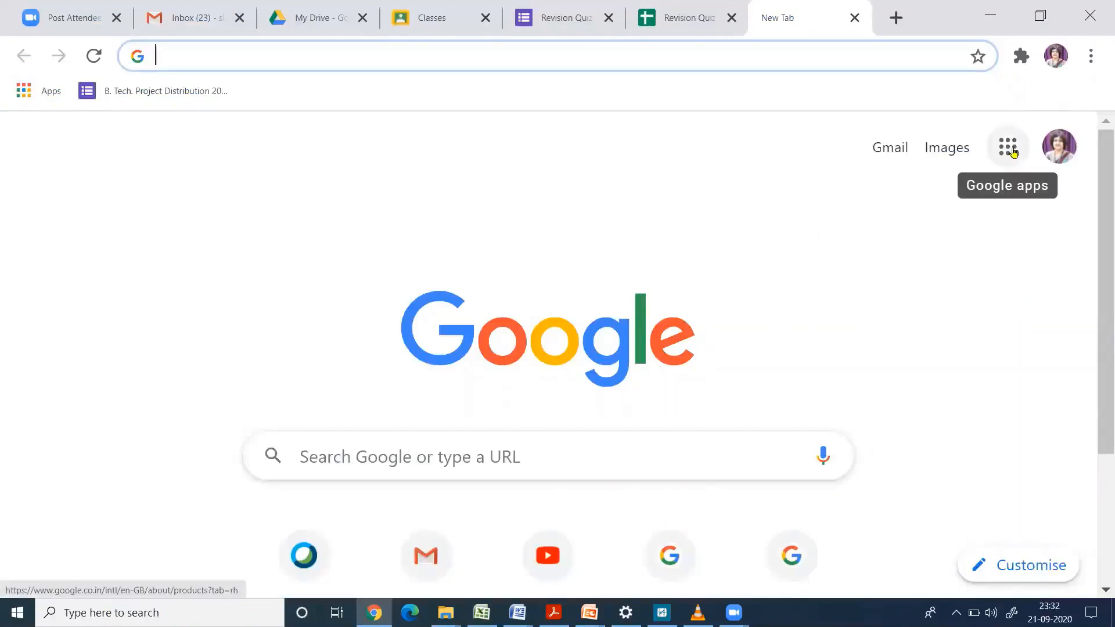
Open Google Classroom in the new Chrome tab and go to the Classwork page of the Advanced Theory of Structures class
click(1010, 151)
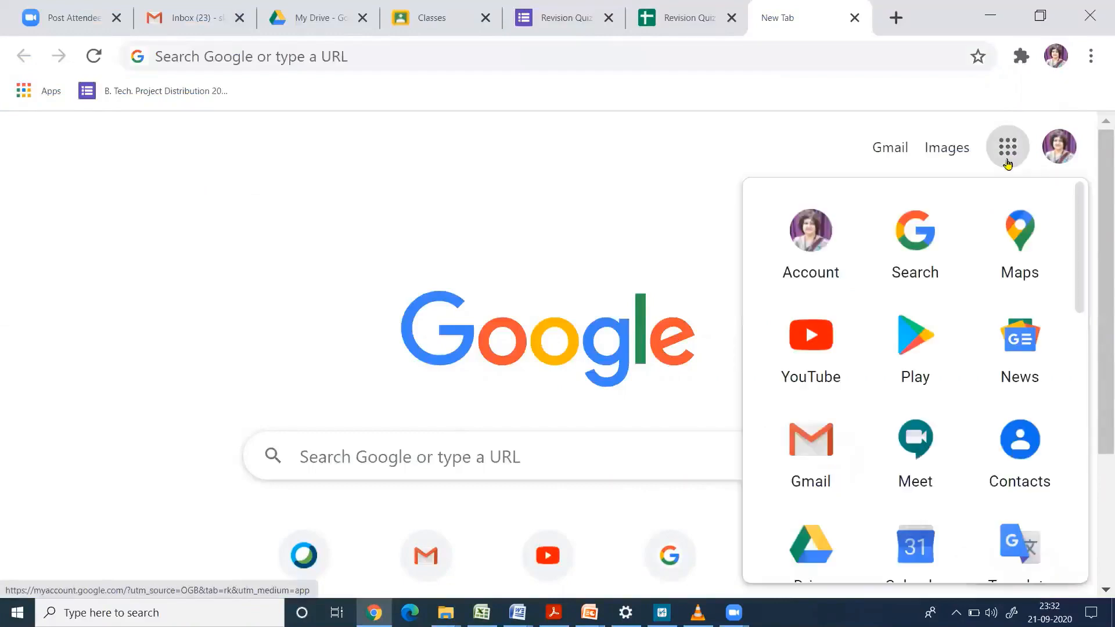
scroll(939, 308, down, 5)
scroll(939, 308, down, 5)
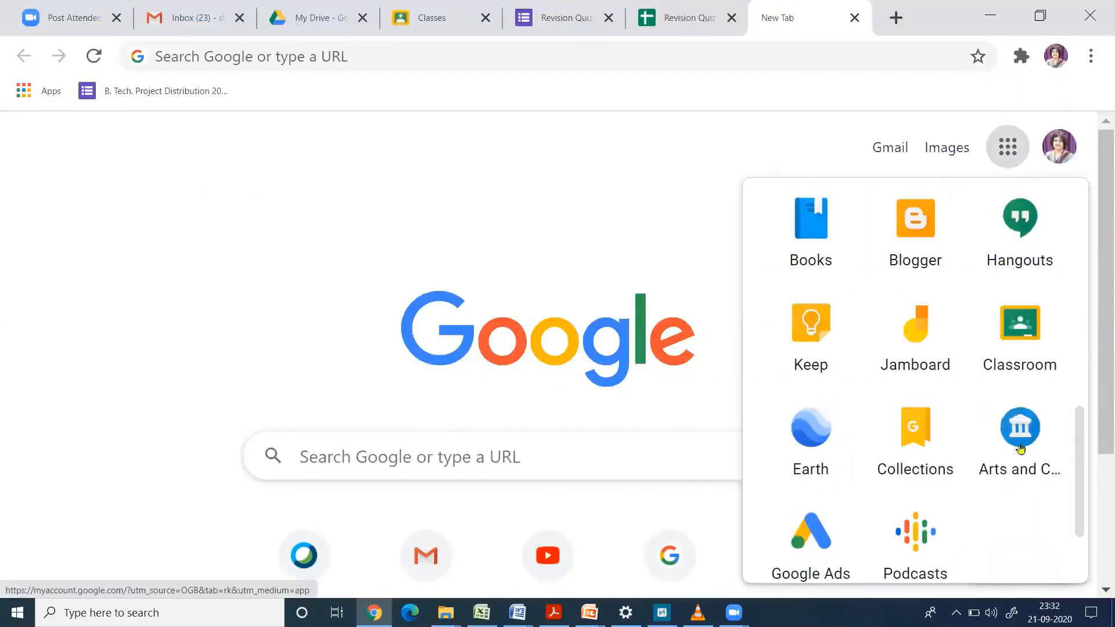
click(1029, 316)
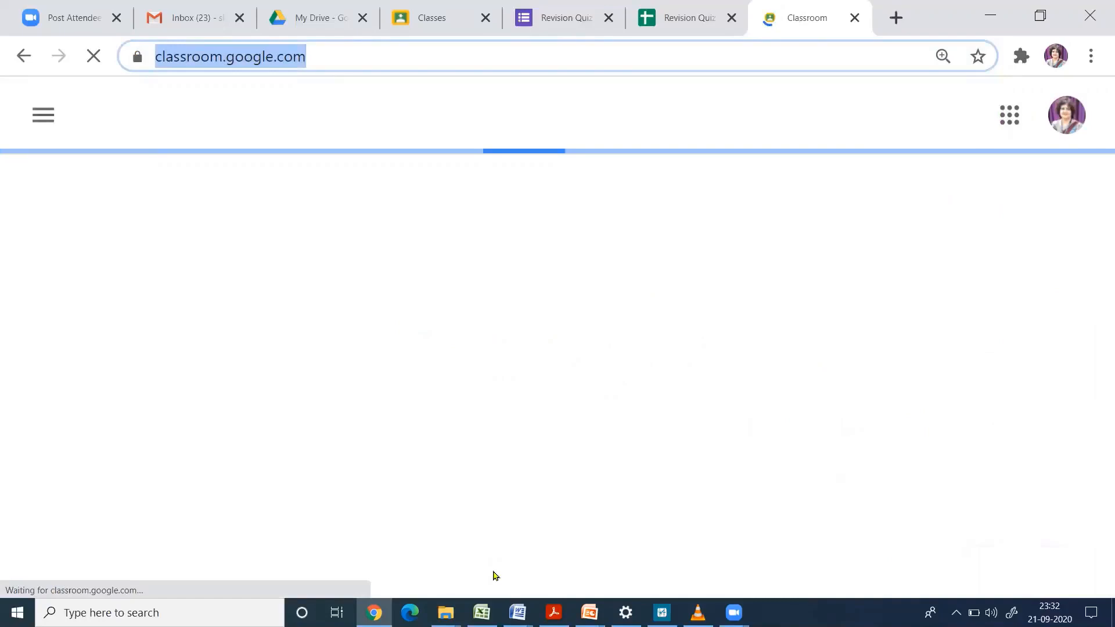
click(134, 303)
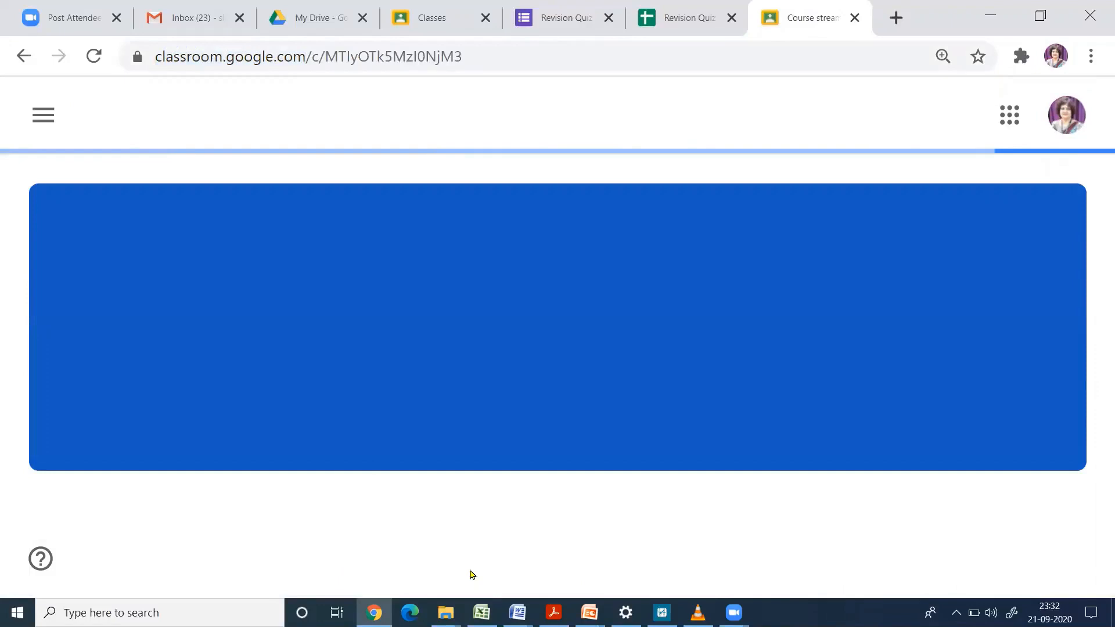
click(498, 191)
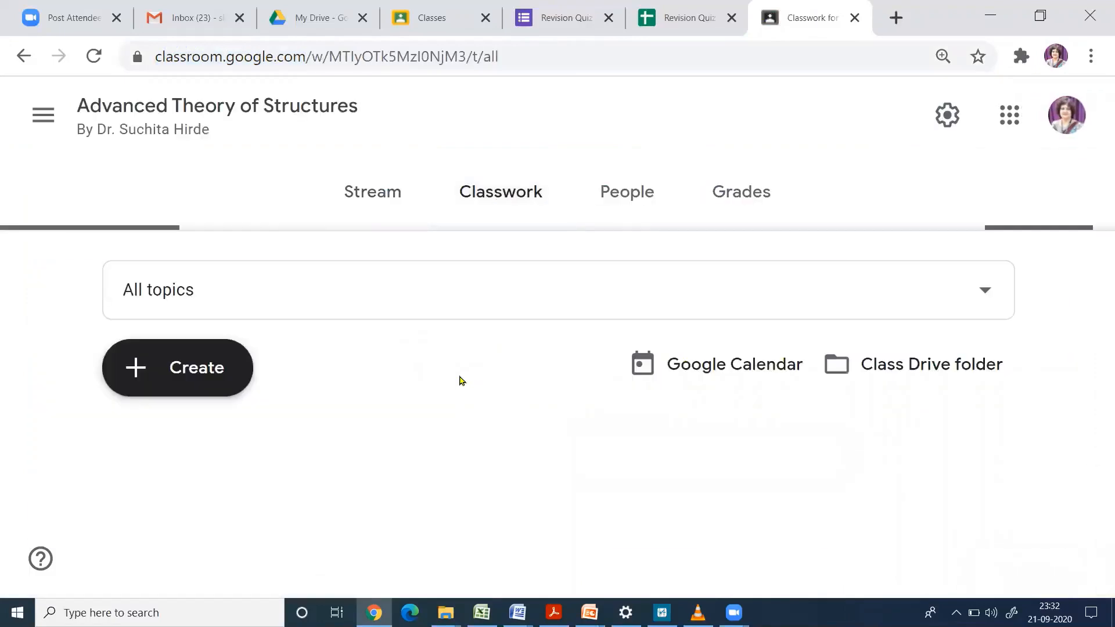
Create a quiz assignment in the class and title it "Revision Test 2"
click(199, 371)
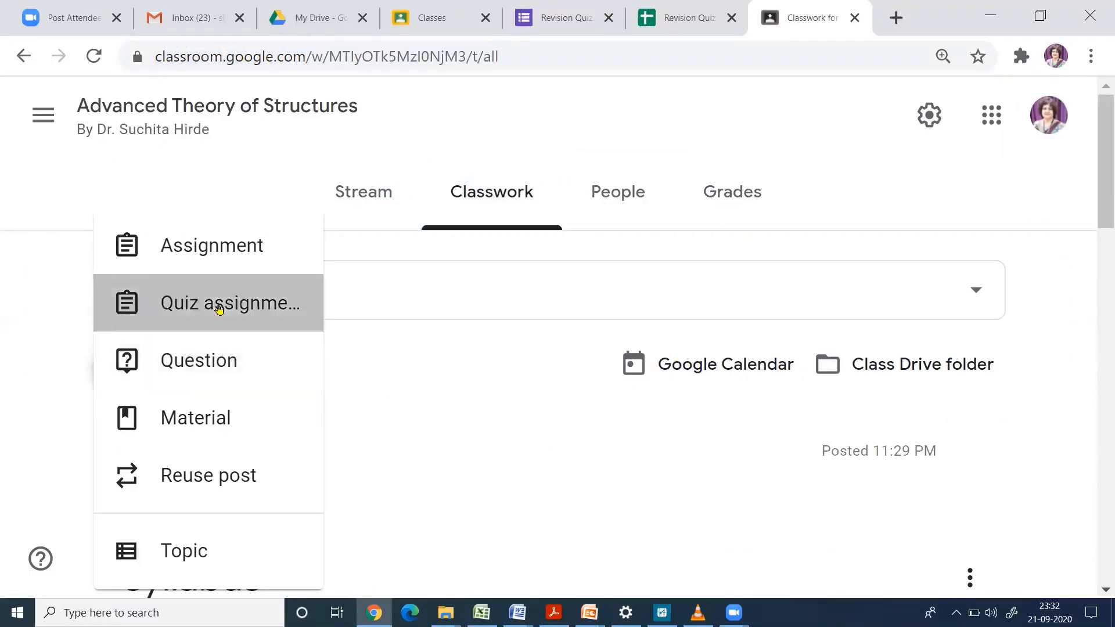
click(258, 320)
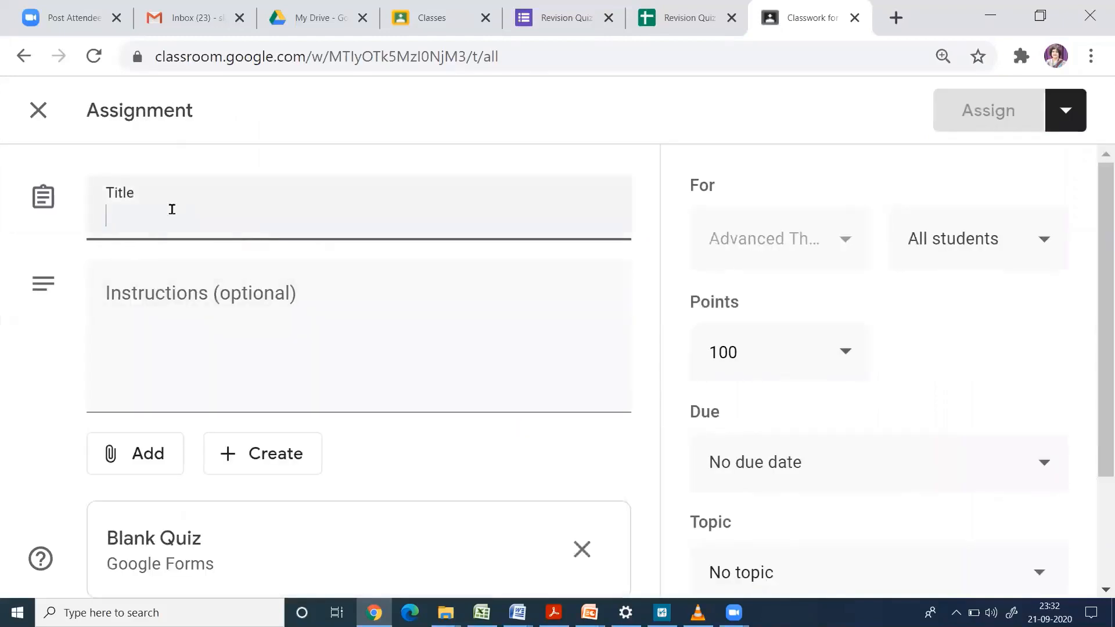
text(Revi)
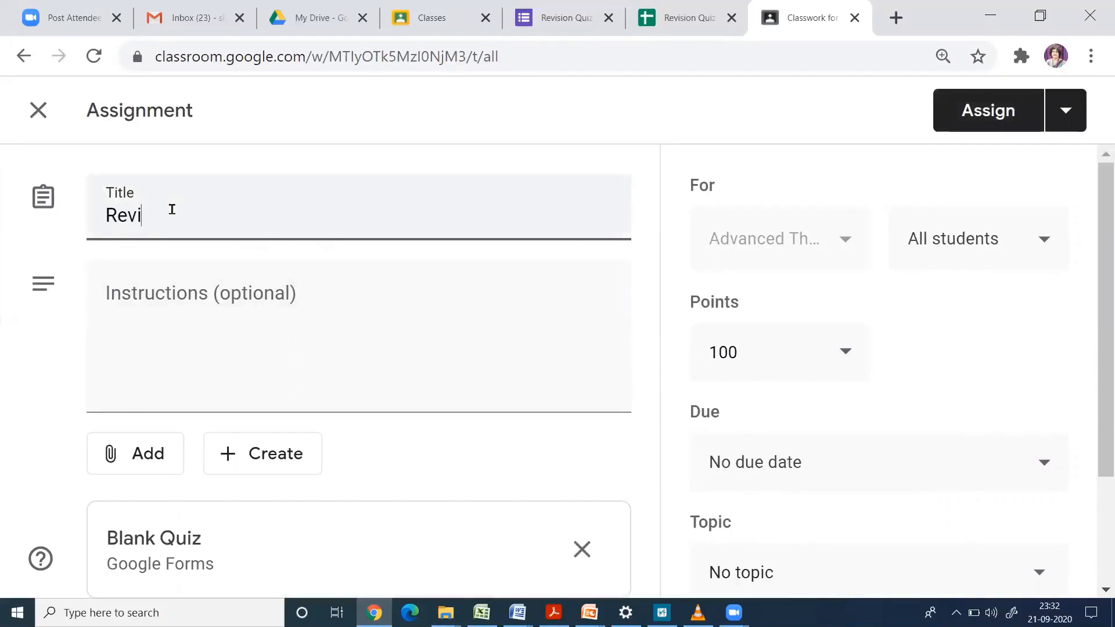
text(sion Test 2)
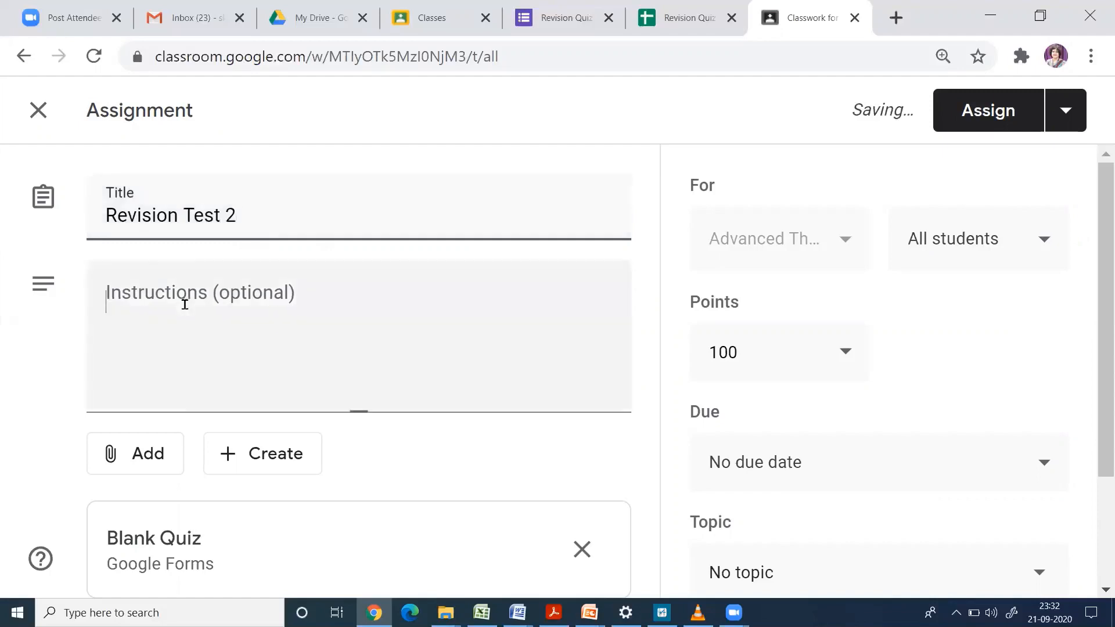
Attach the Revision Quiz form from Google Drive to the assignment and remove the Blank Quiz attachment
click(202, 304)
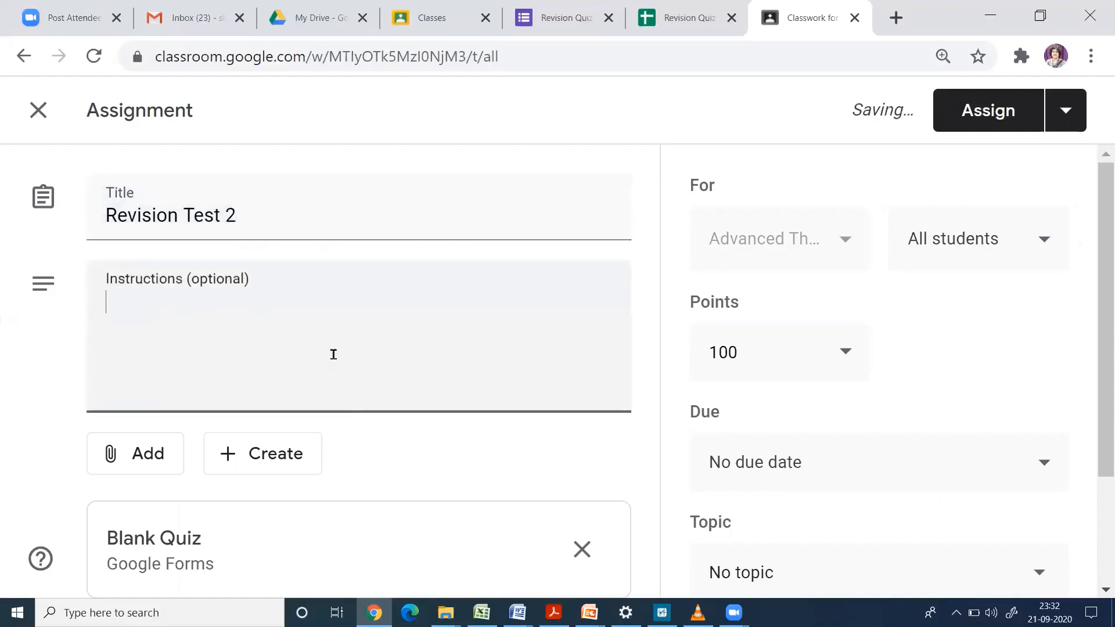
scroll(333, 354, down, 2)
click(151, 348)
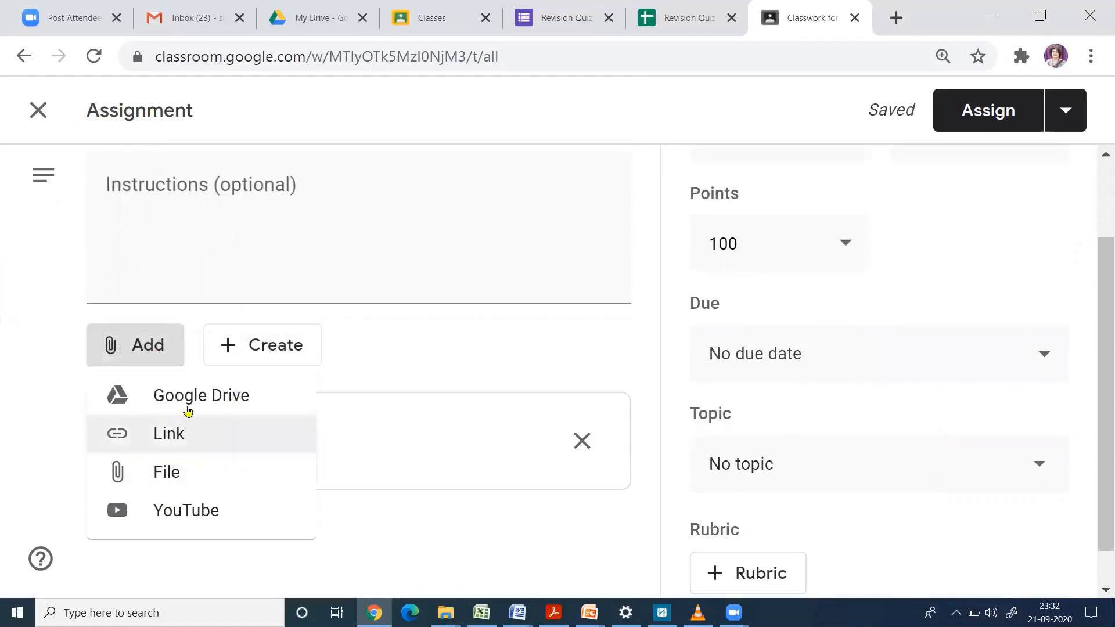
click(193, 402)
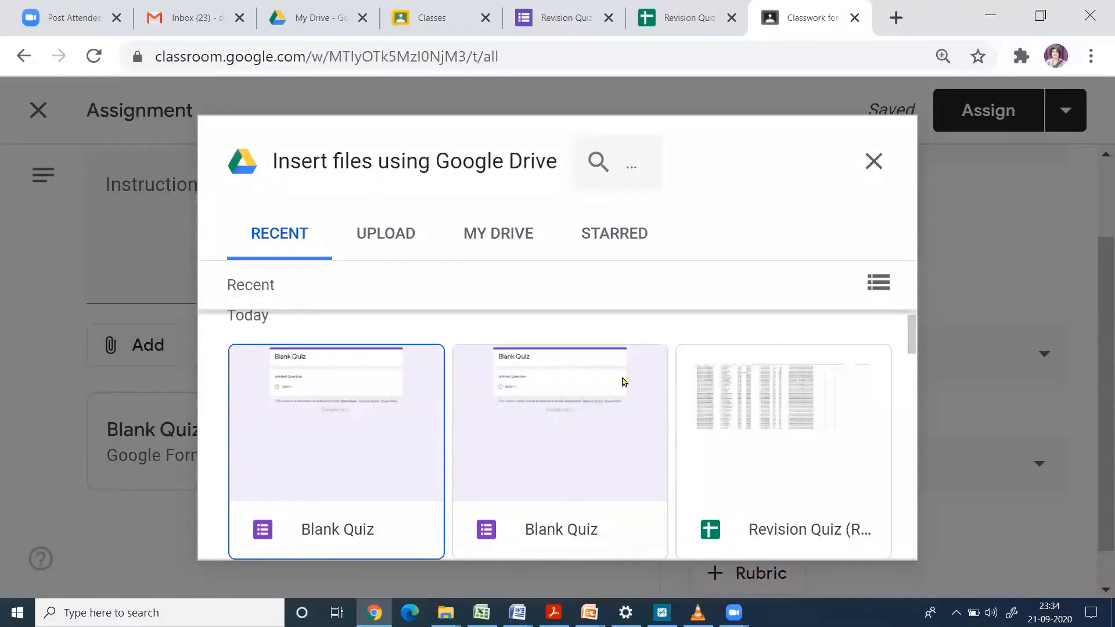
scroll(623, 381, down, 5)
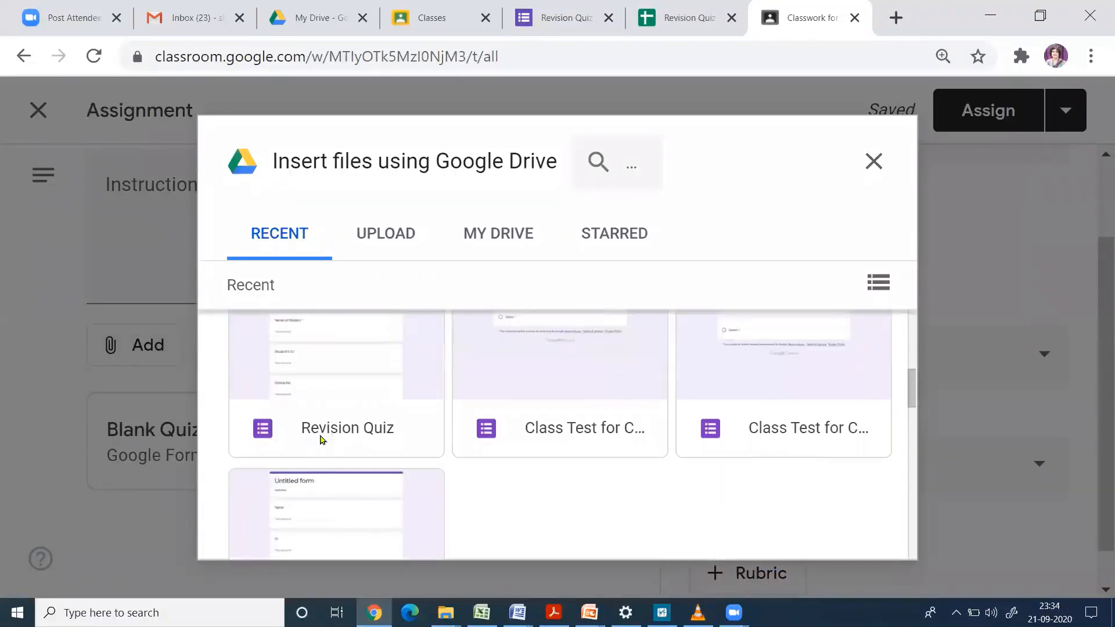
click(336, 425)
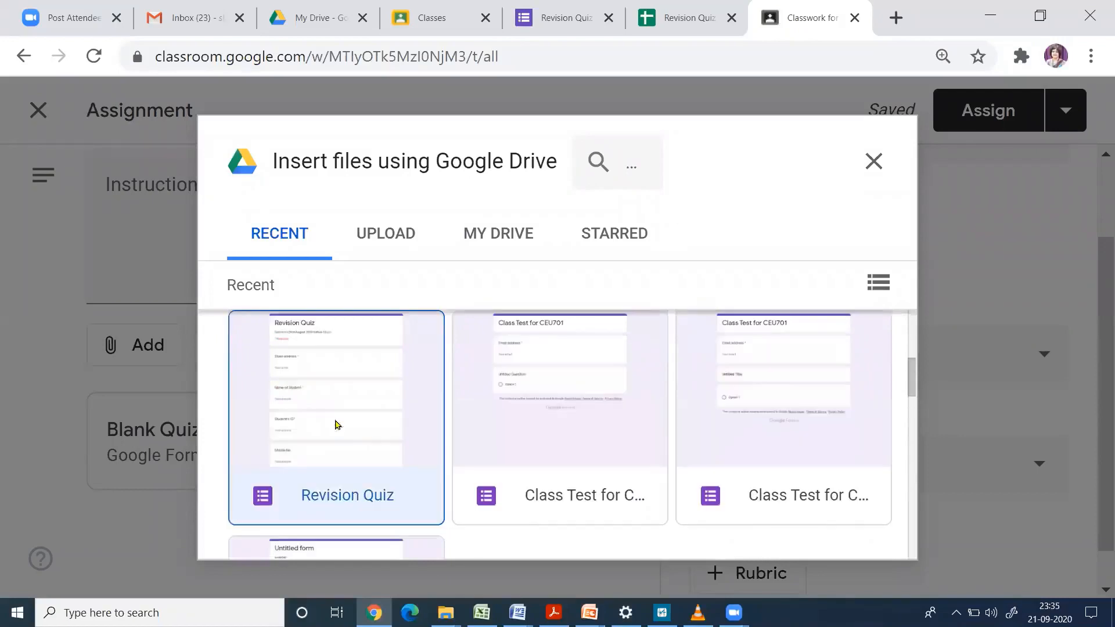
click(864, 533)
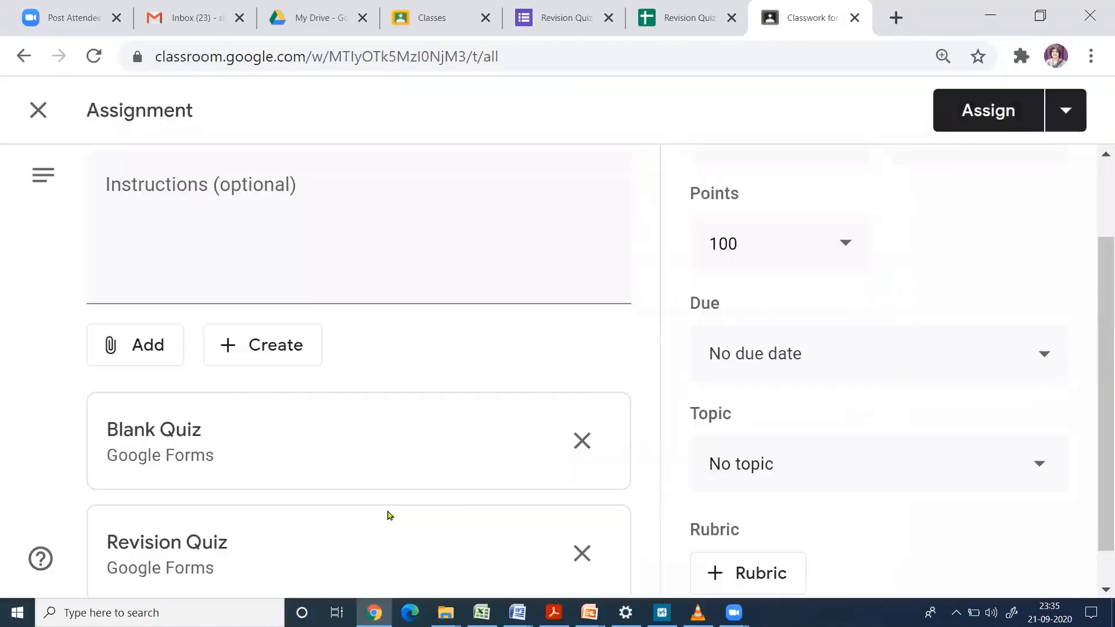
scroll(477, 492, down, 1)
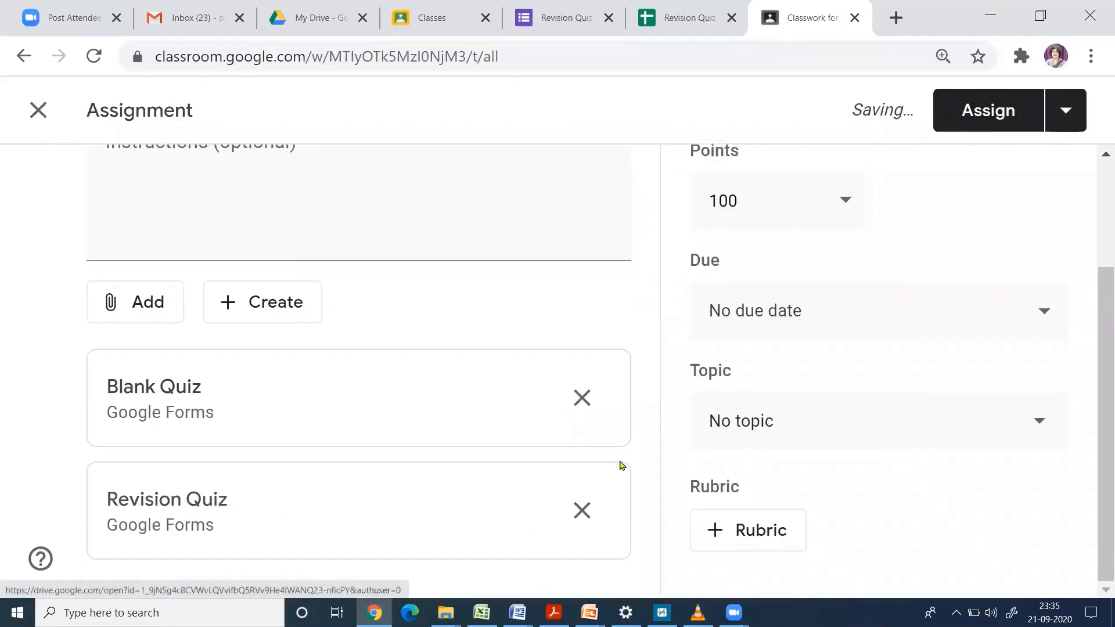
click(582, 400)
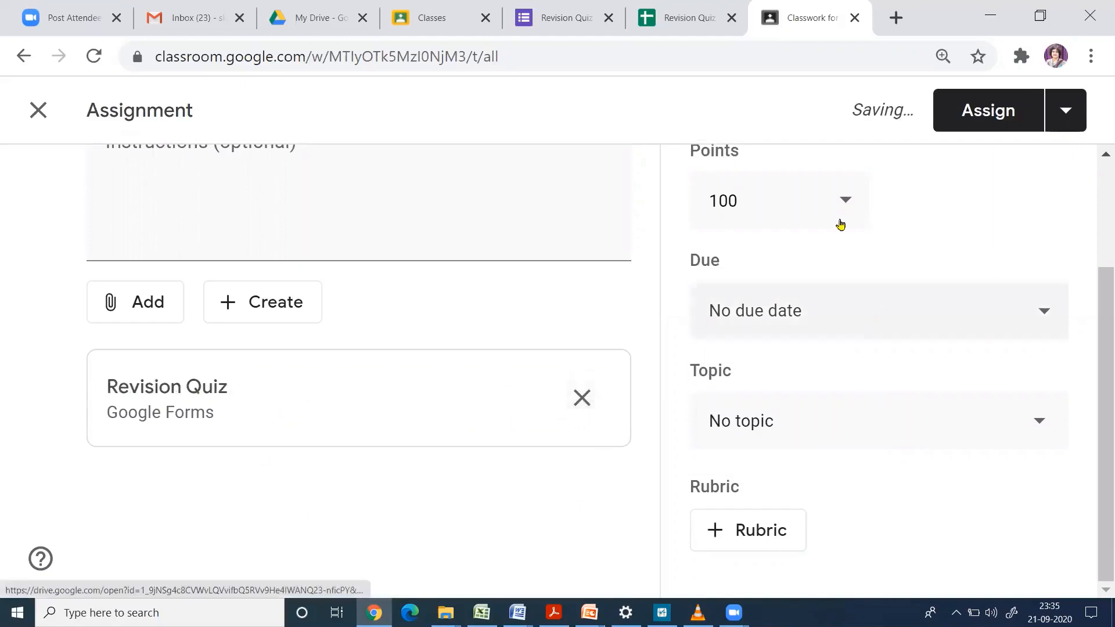
Set the assignment's points to 10 and its due date to Sep 22, 2020
click(839, 202)
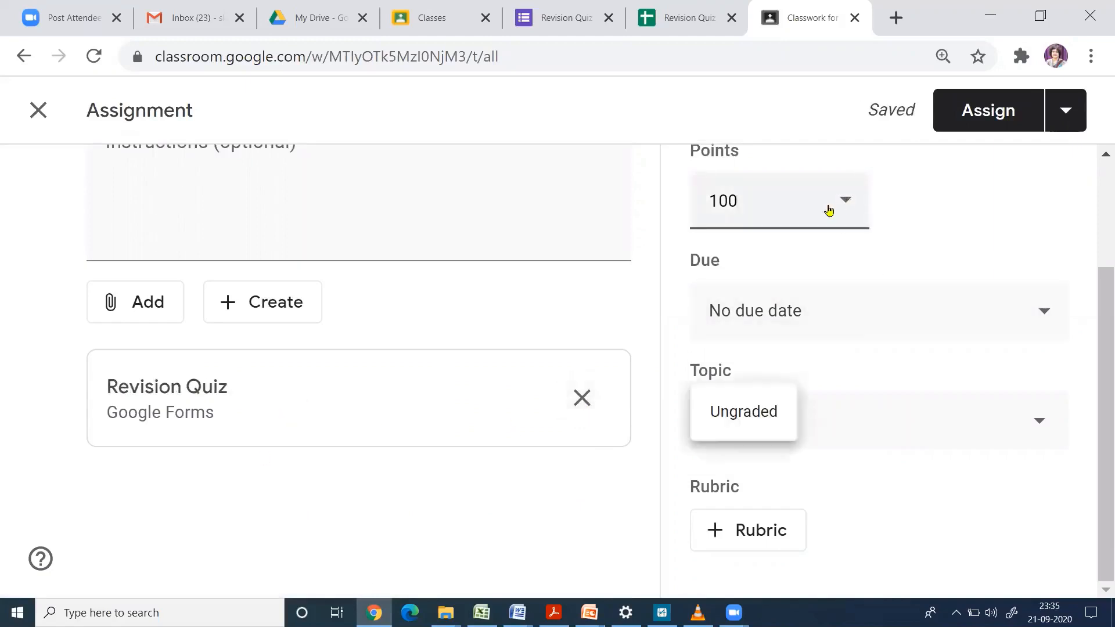
drag(752, 202, 692, 201)
text(10)
click(1044, 312)
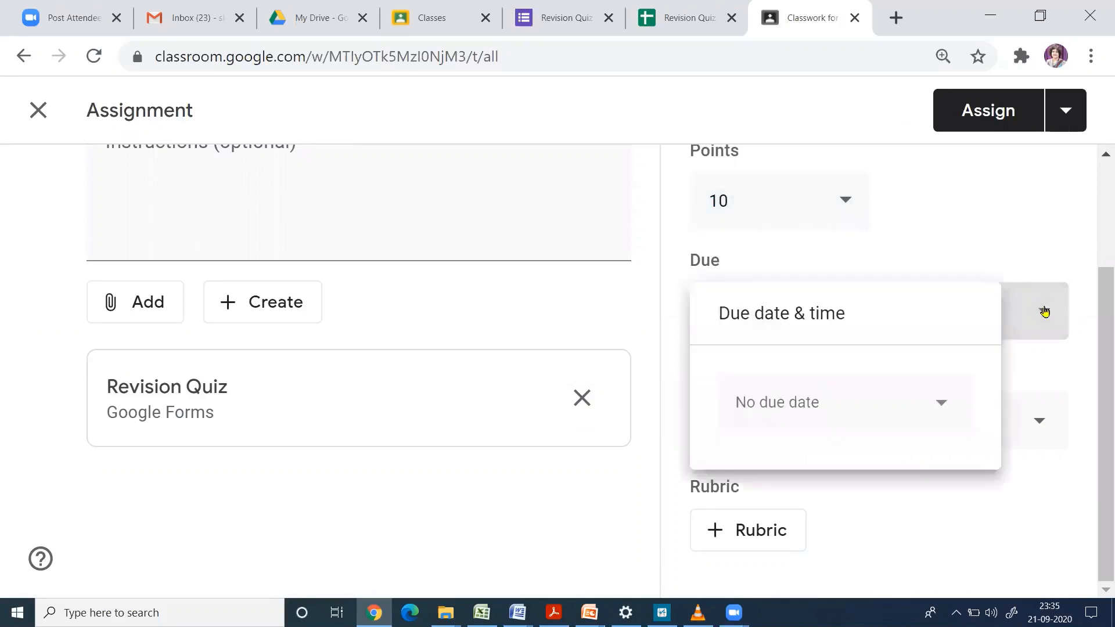
click(909, 405)
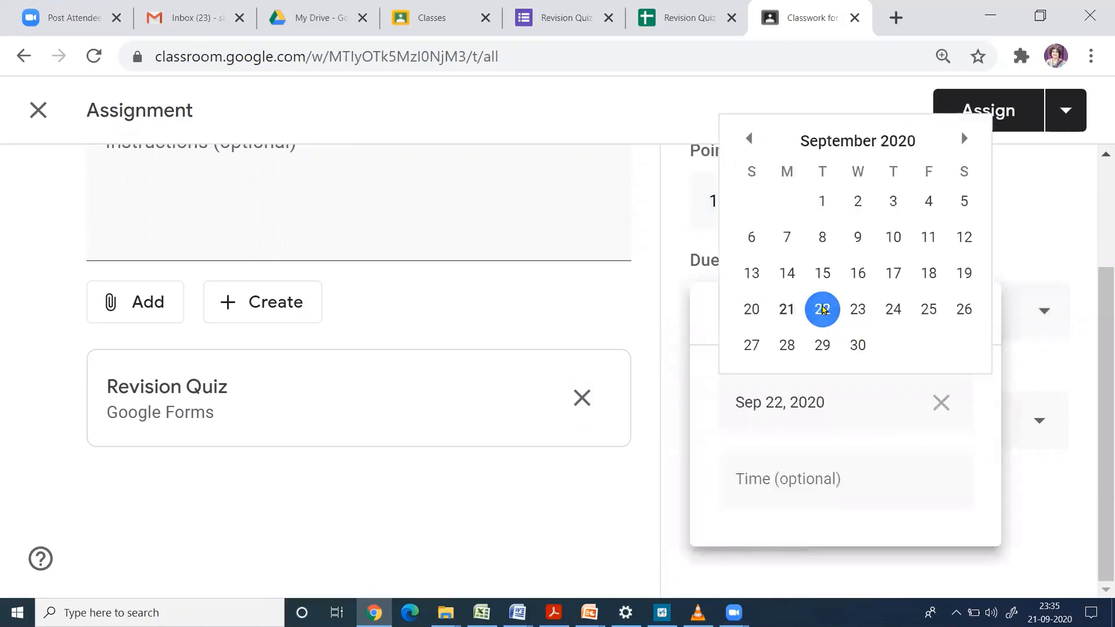
click(822, 309)
click(1032, 448)
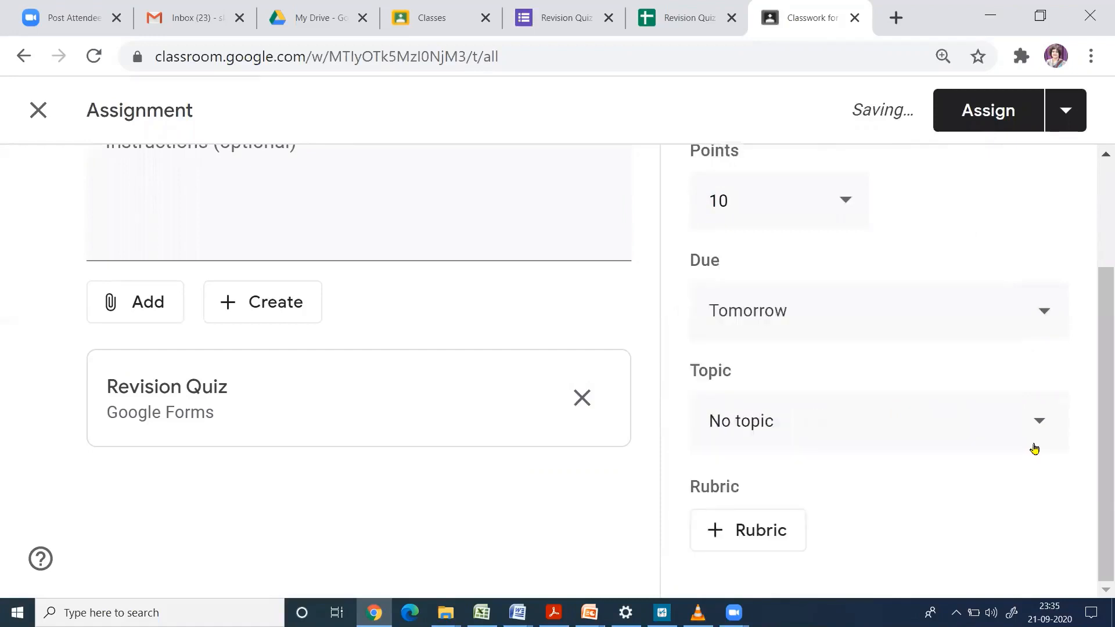
Put the assignment under the Influence Line Diagram topic and assign it to the class
click(1033, 446)
click(626, 319)
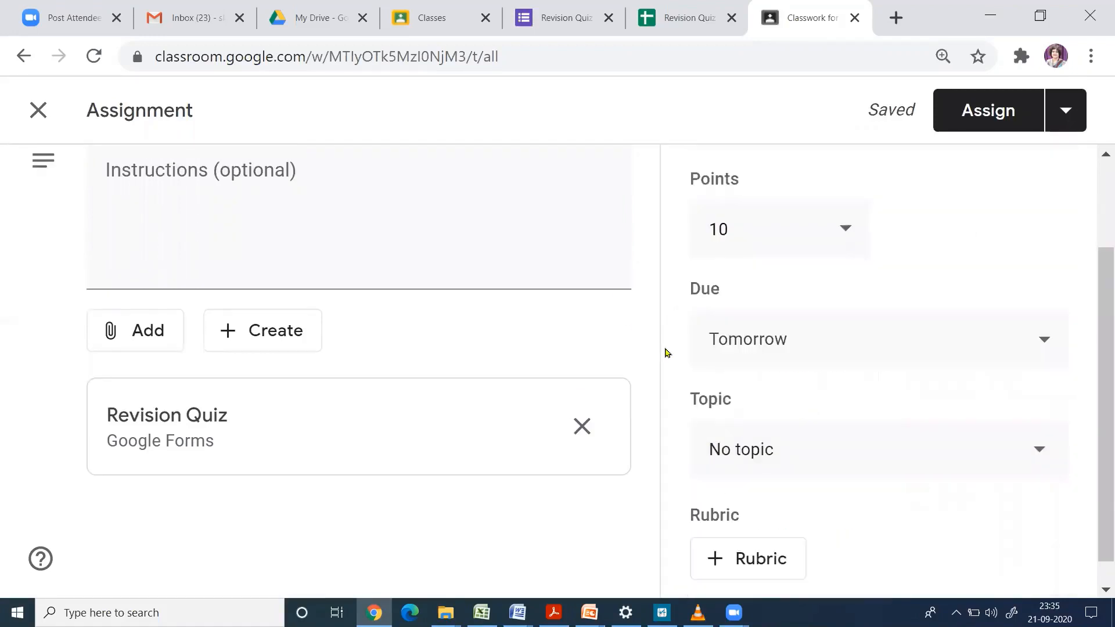
click(1041, 455)
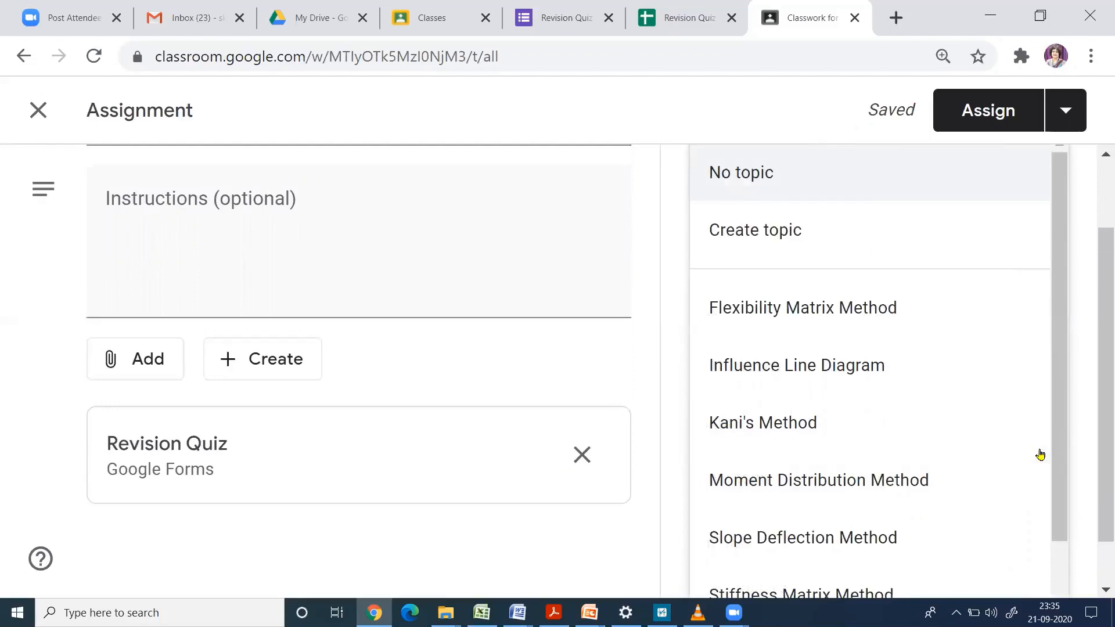
click(792, 354)
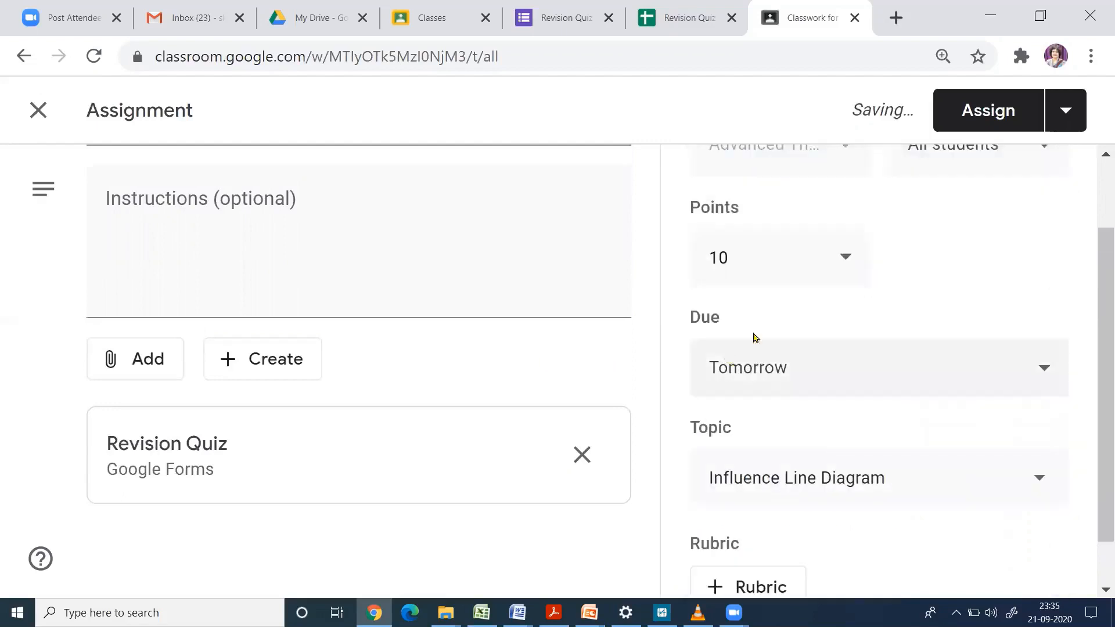
scroll(769, 325, down, 1)
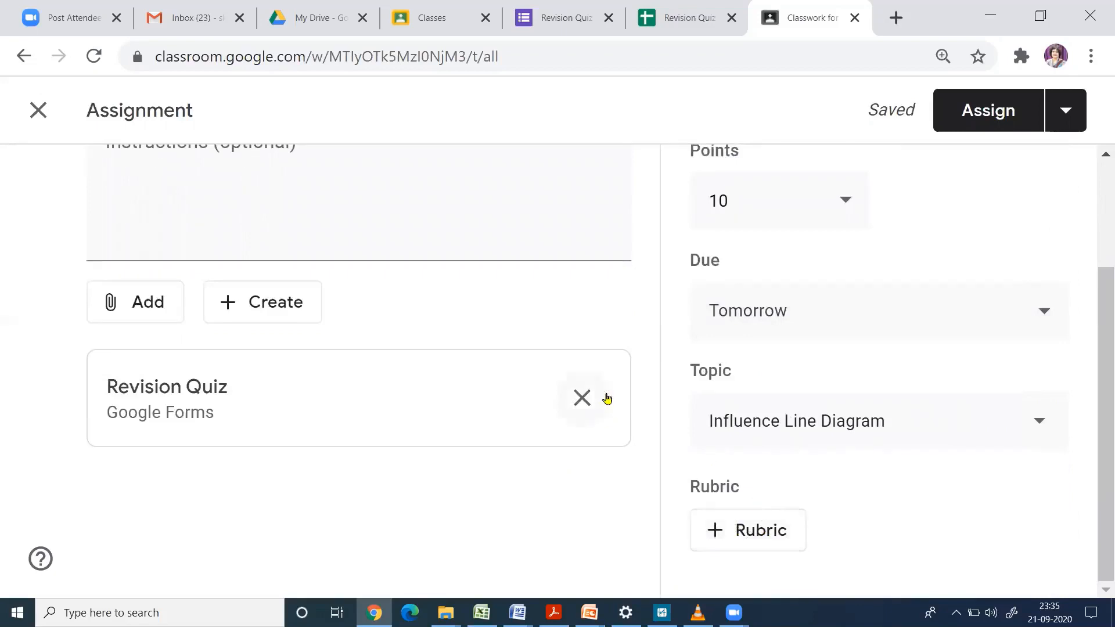
scroll(656, 351, up, 3)
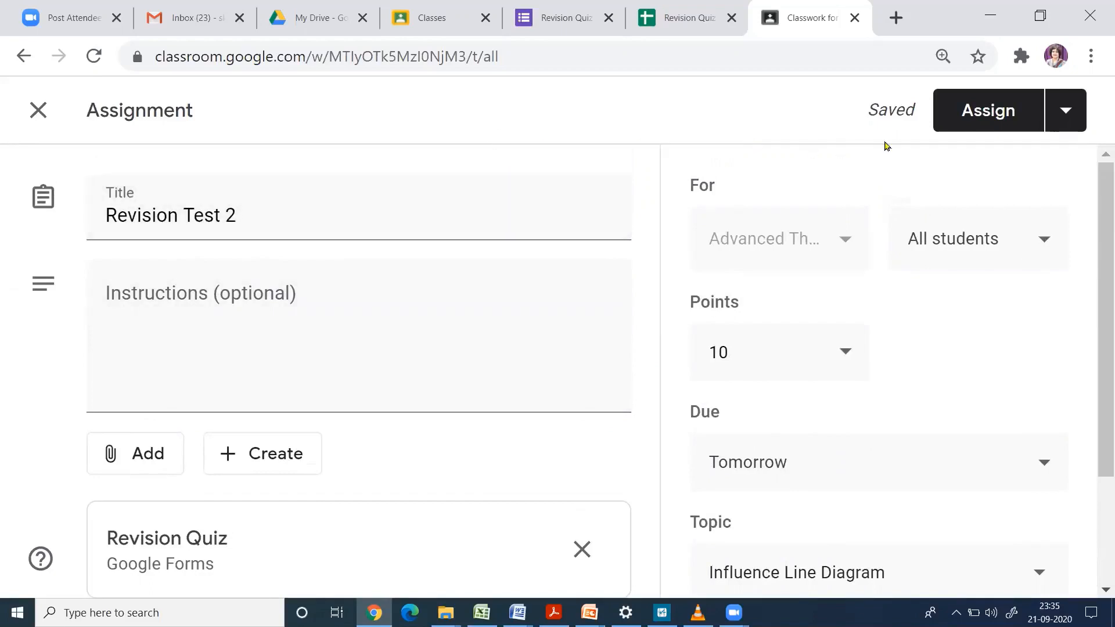
click(981, 115)
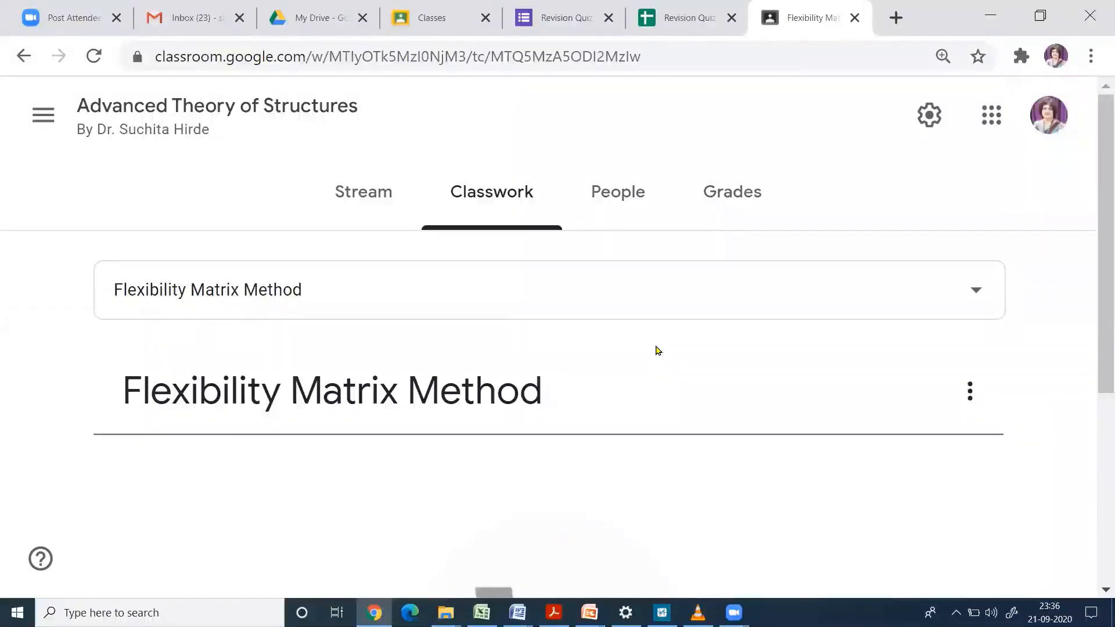
Look through the Classwork topics and check the posted Revision Test 2 assignment's details under Influence Line Diagram
scroll(633, 409, down, 5)
scroll(633, 411, up, 5)
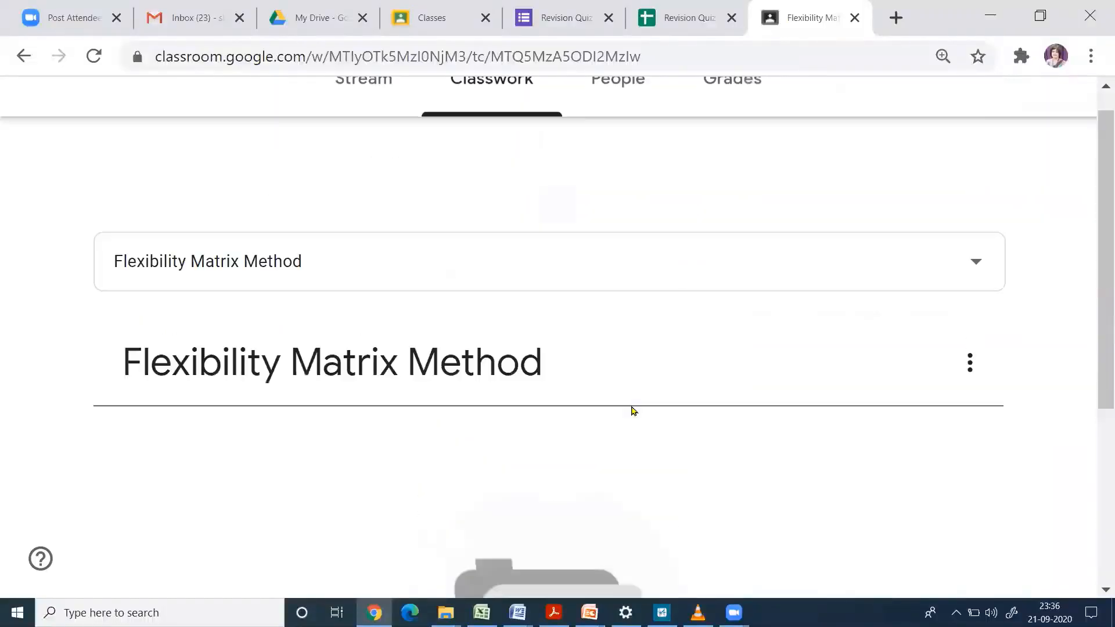
scroll(633, 410, up, 2)
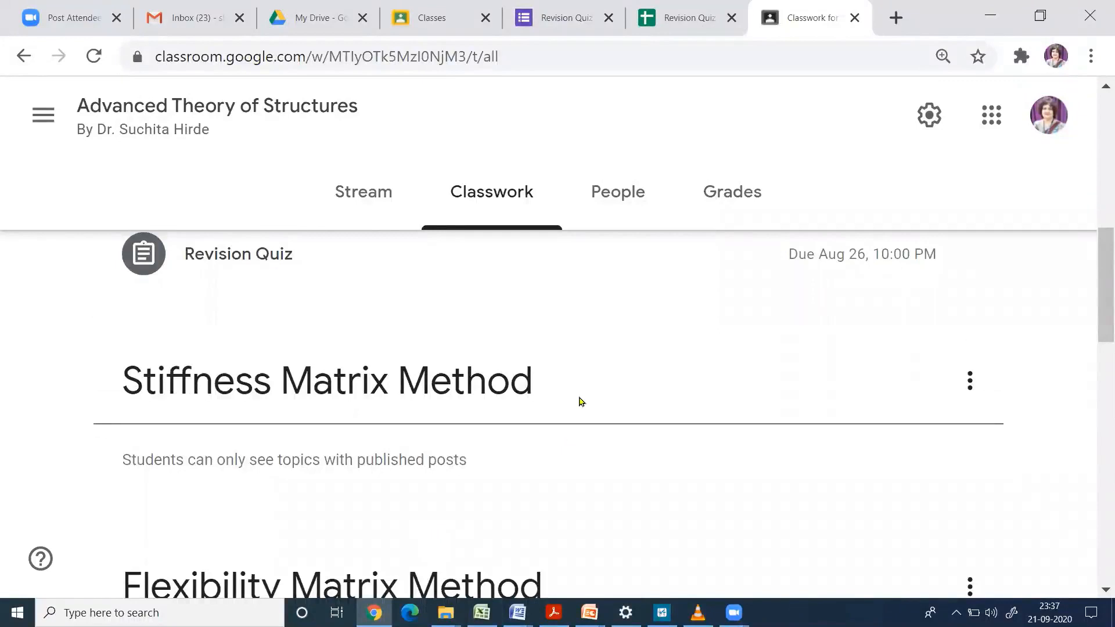
scroll(581, 400, down, 5)
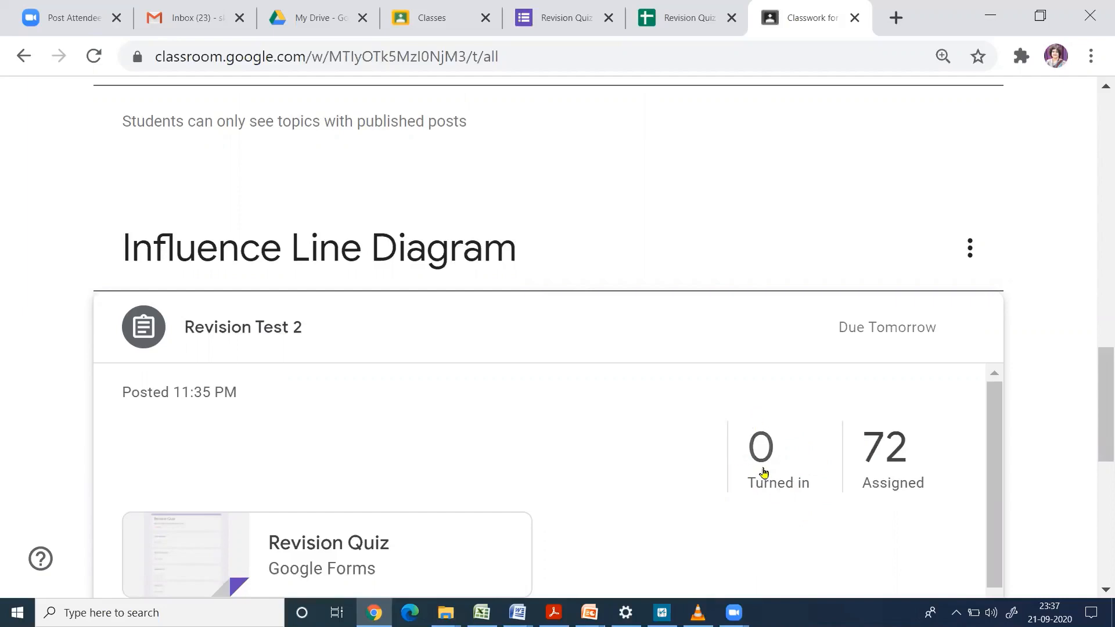
scroll(690, 465, up, 4)
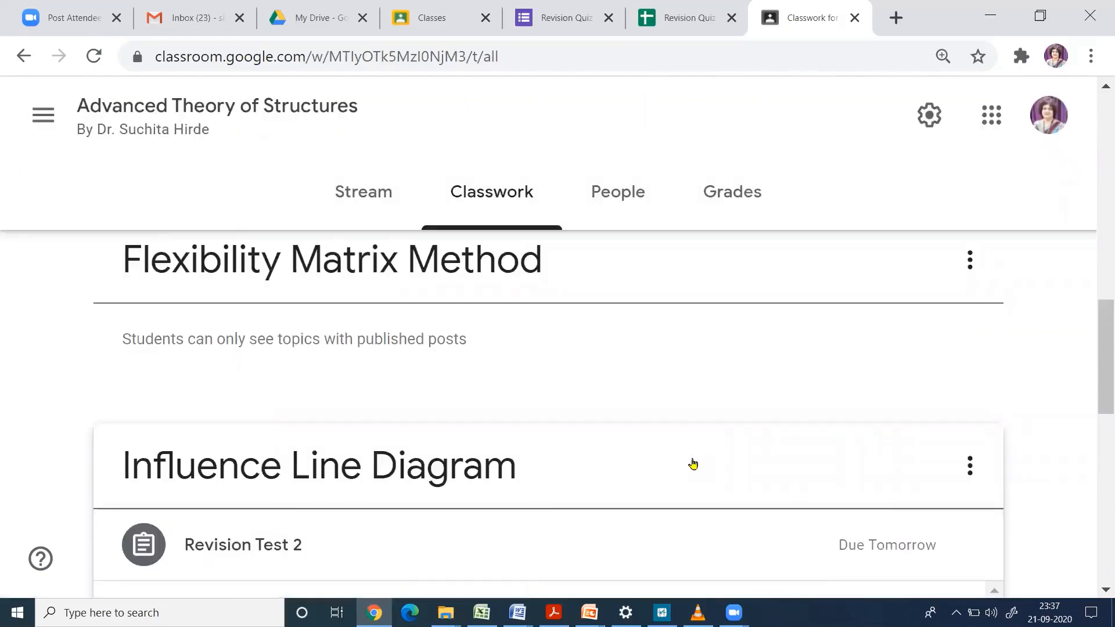
scroll(693, 464, up, 2)
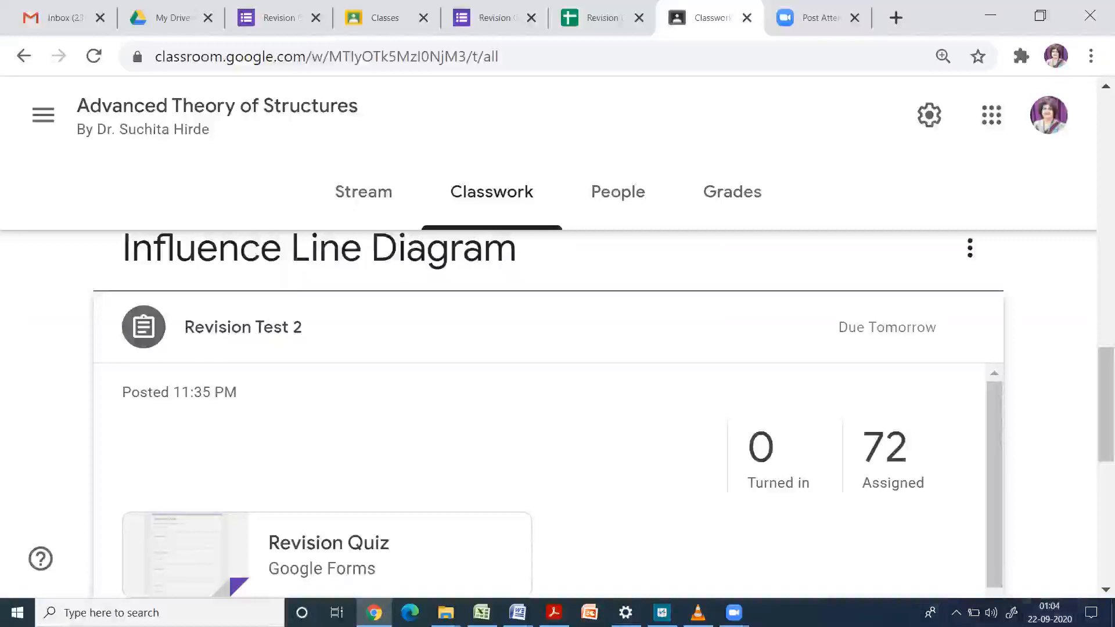
Generate a shortened link for sending the Revision Quiz form and copy it
mouse_move(518, 613)
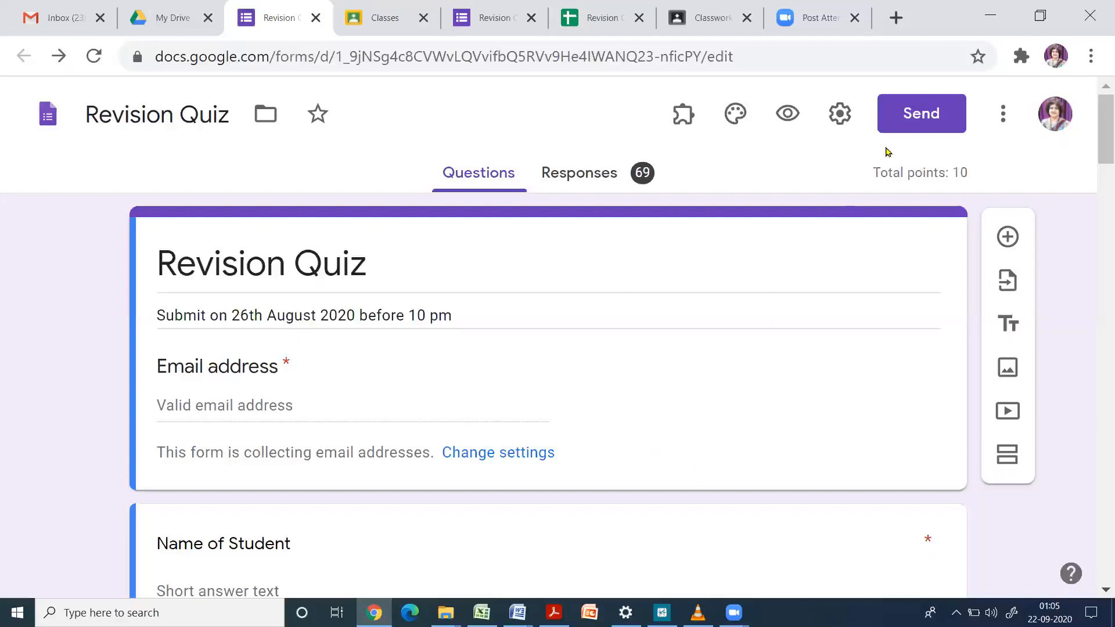
click(901, 123)
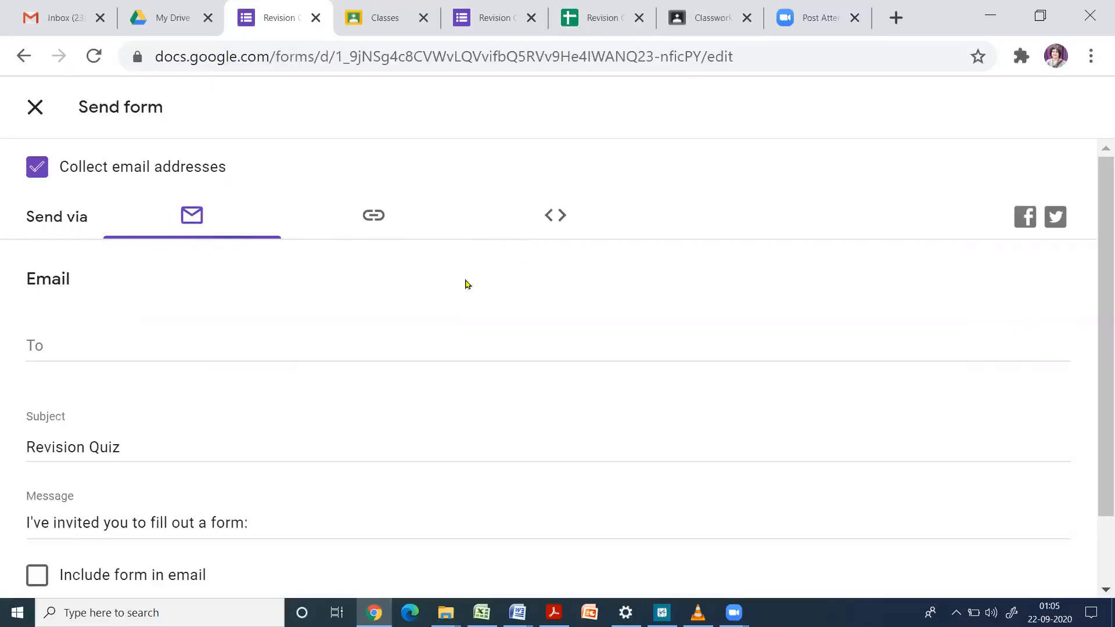
click(372, 220)
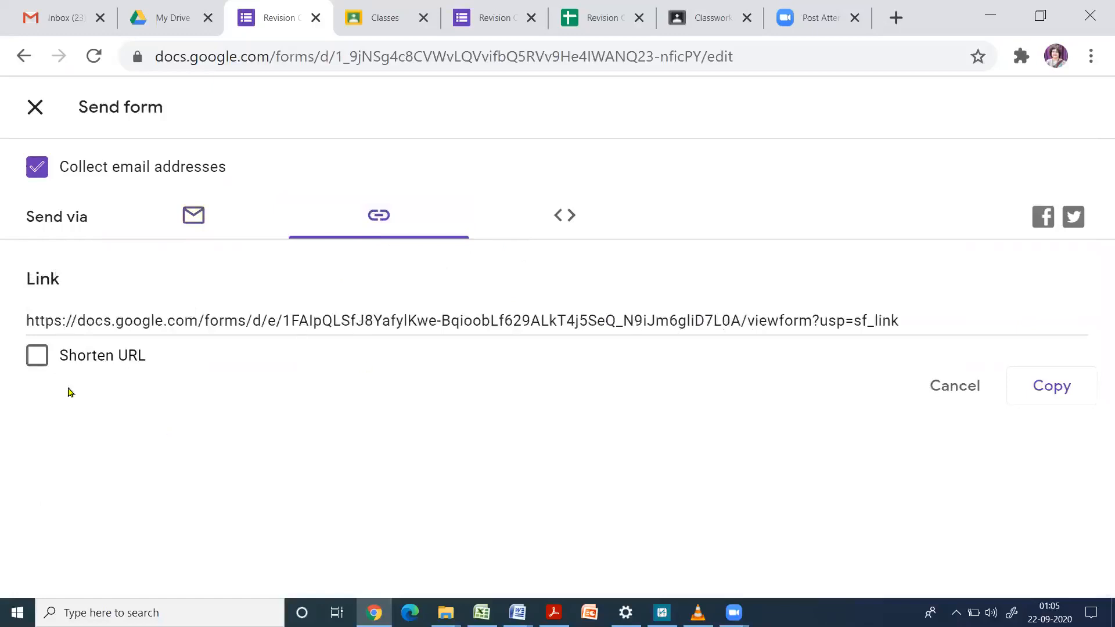
click(37, 356)
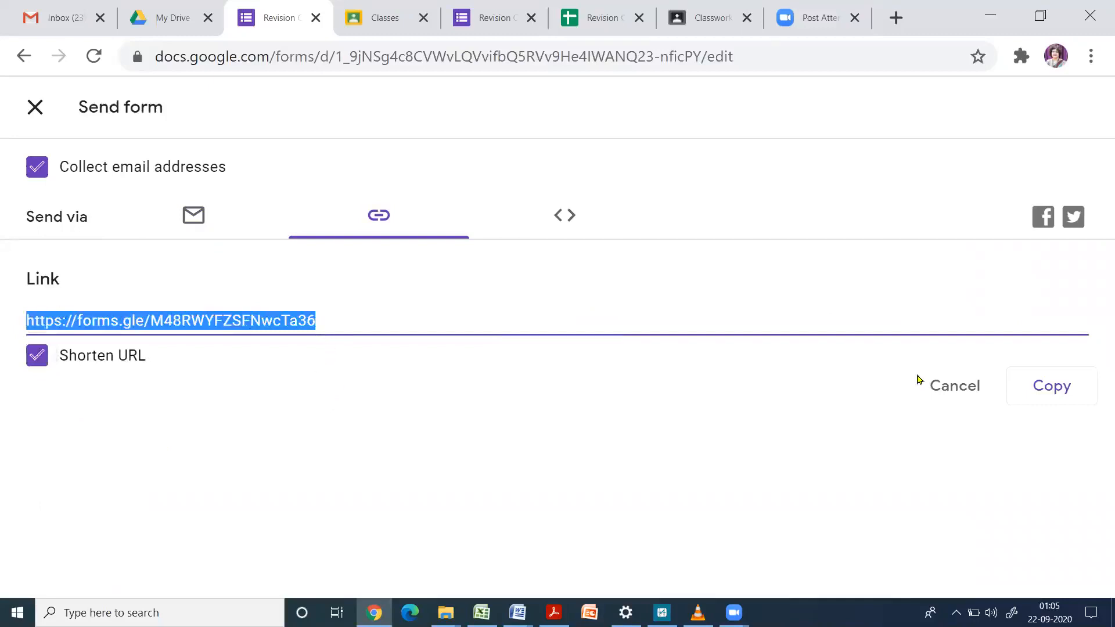
click(1063, 388)
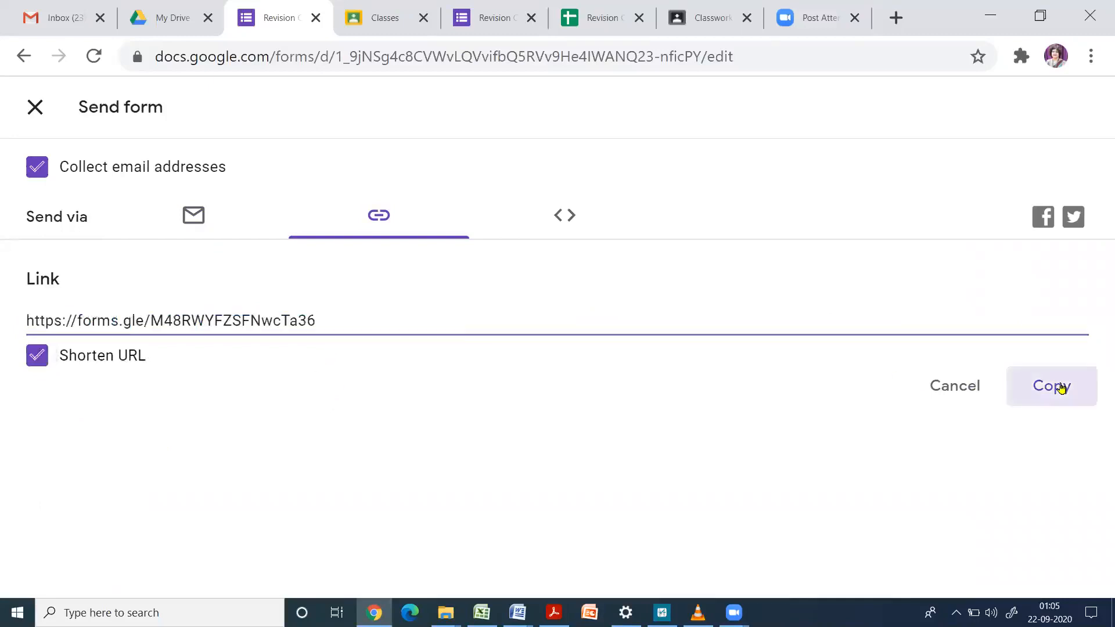